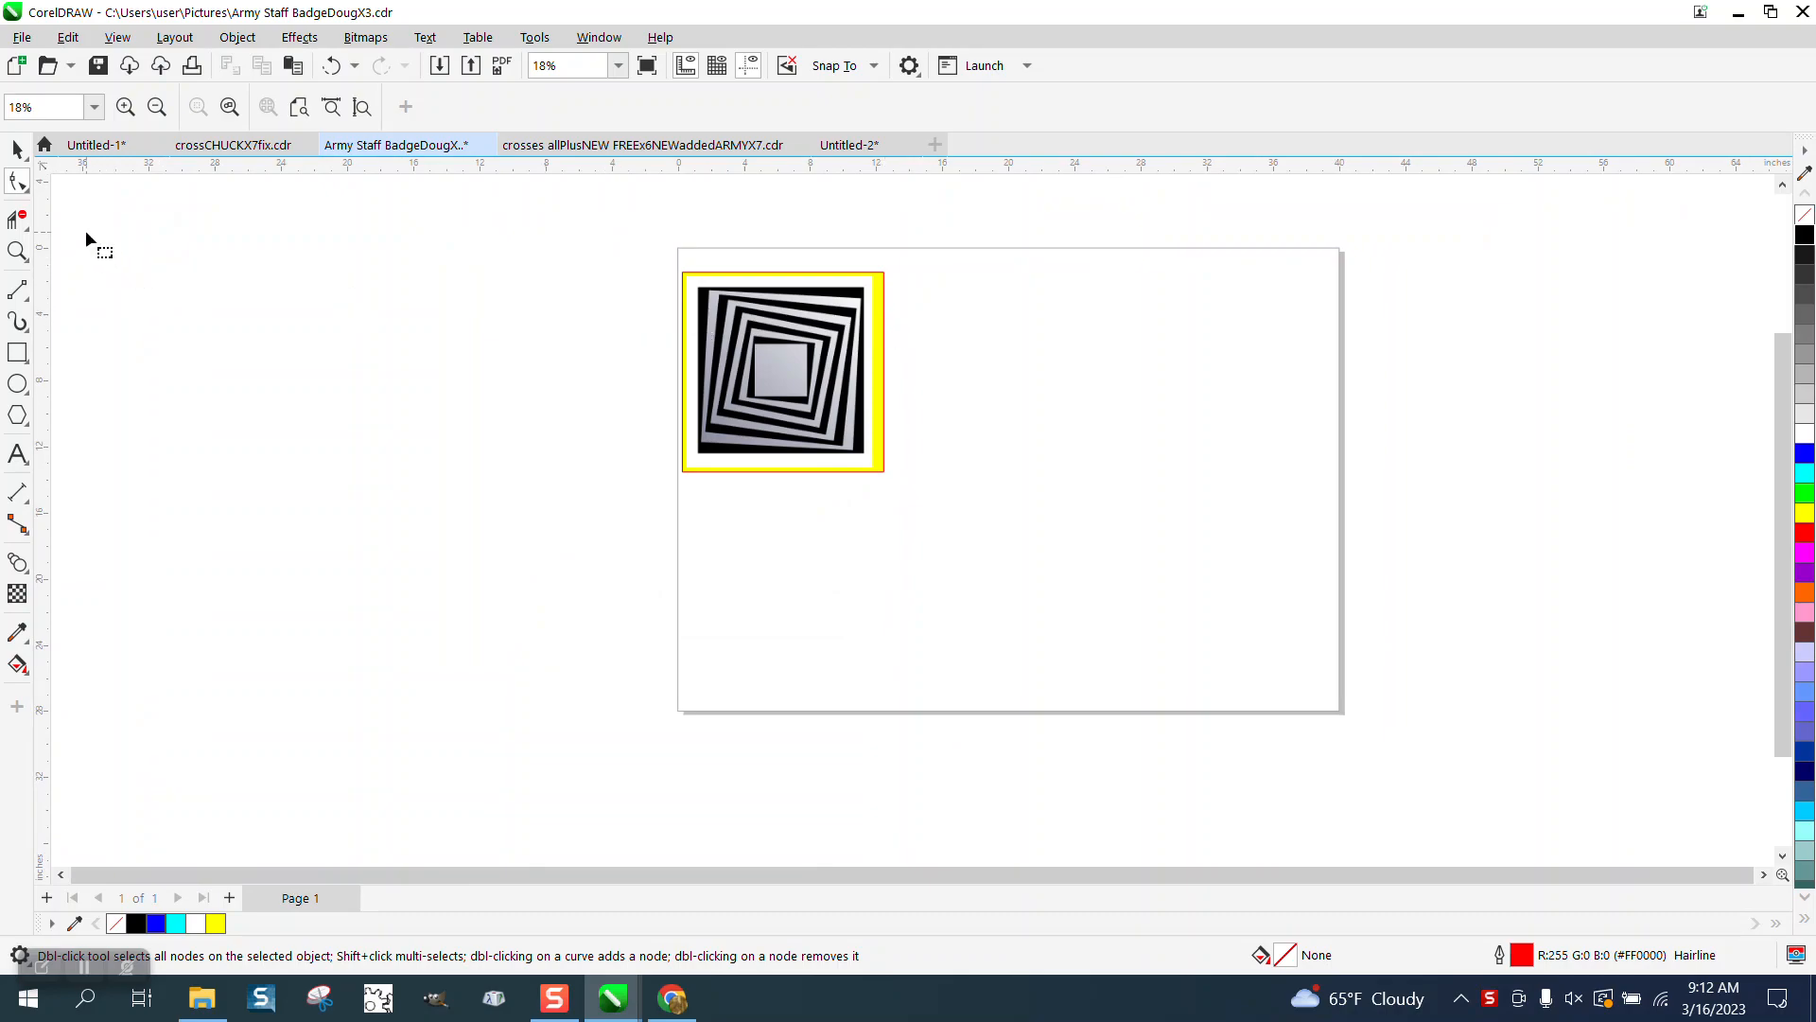
Move the reference image and its yellow frame off the page, just beyond the page's left edge.
{"action": "left_click_drag", "start_coordinate": [596, 223], "coordinate": [954, 535]}
{"action": "left_click_drag", "start_coordinate": [816, 388], "coordinate": [600, 371]}
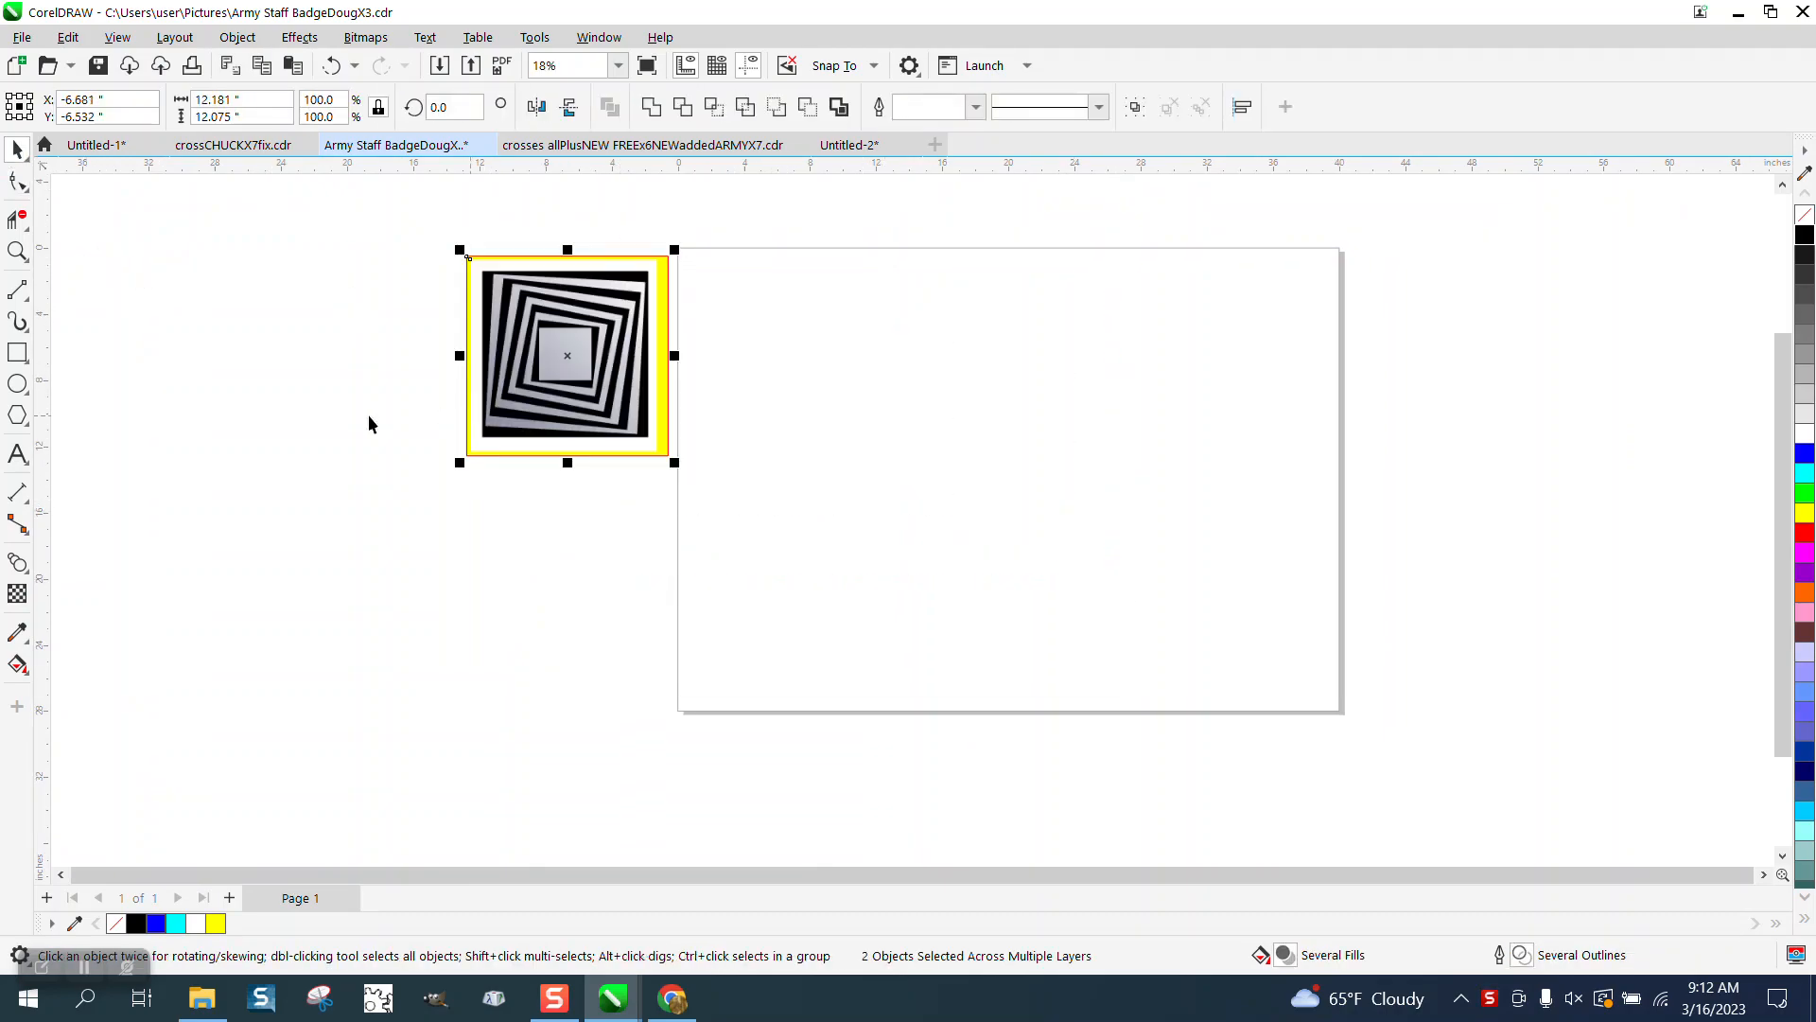
Draw a square about 14.4 inches wide with a small square inside it, and centre both on the page.
{"action": "left_click", "coordinate": [17, 352]}
{"action": "left_click_drag", "start_coordinate": [1026, 381], "coordinate": [943, 618]}
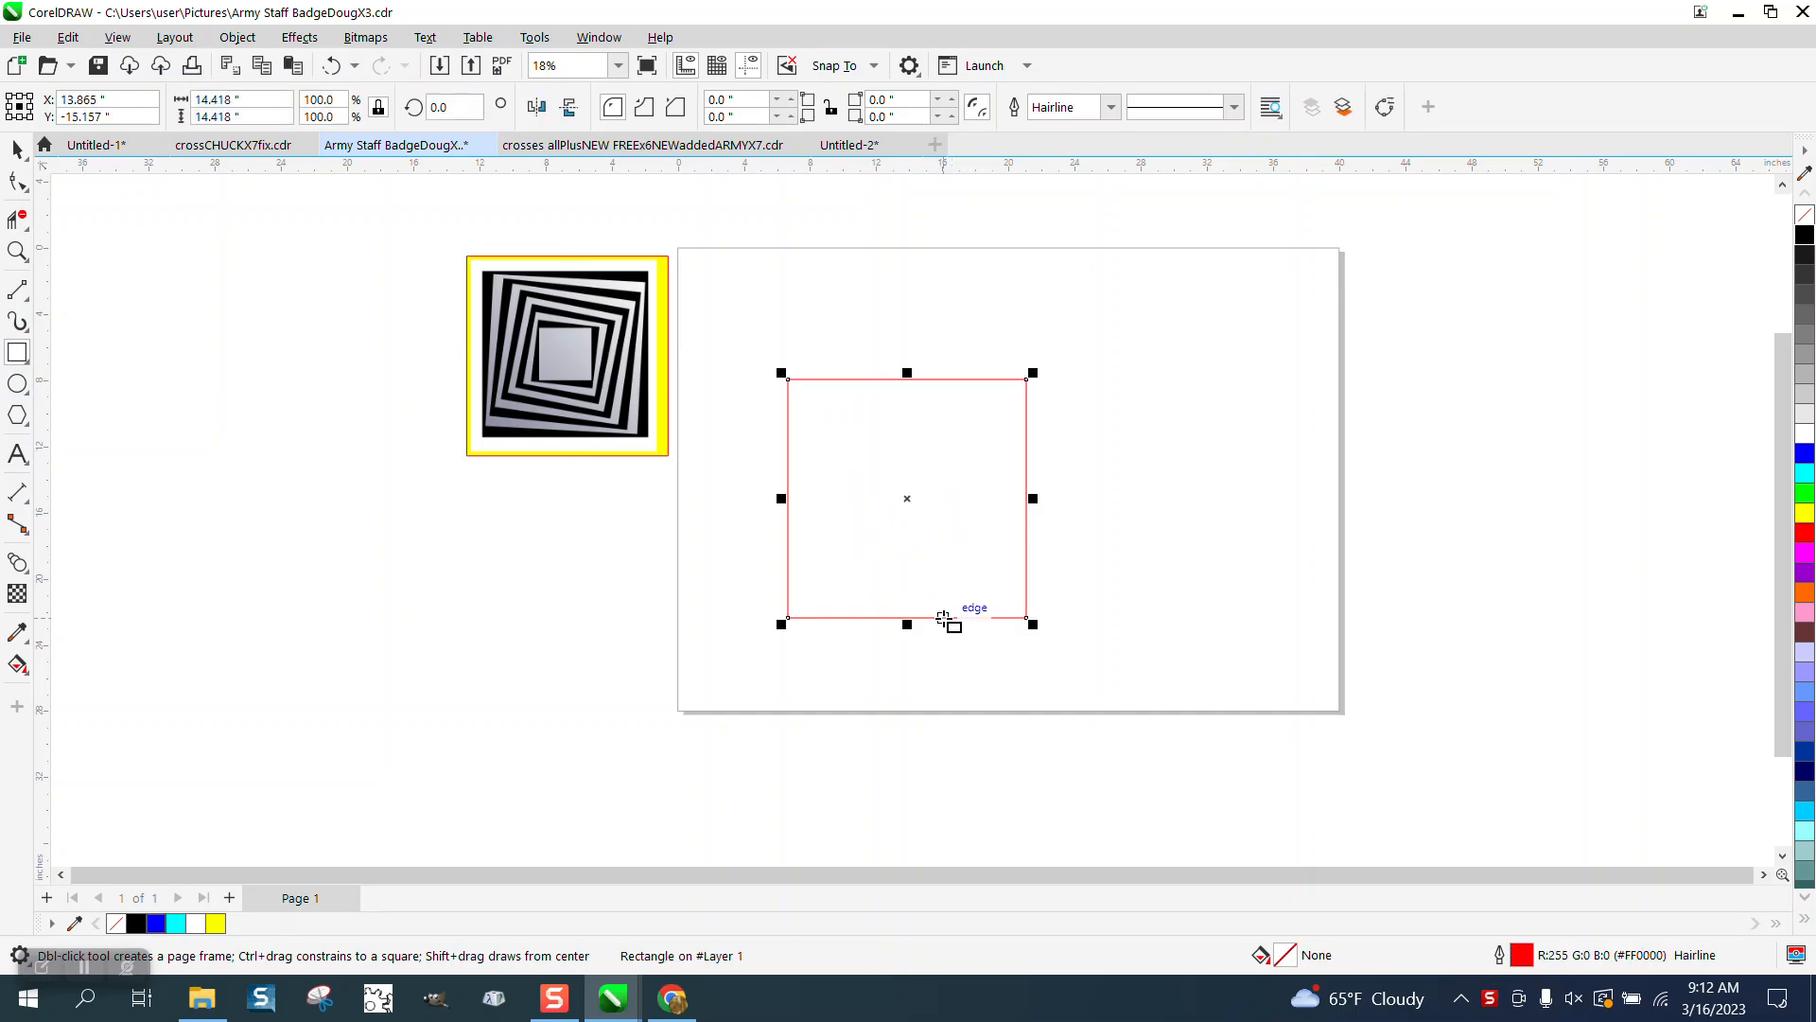
{"action": "left_click_drag", "start_coordinate": [946, 470], "coordinate": [894, 519]}
{"action": "left_click", "coordinate": [17, 149]}
{"action": "left_click_drag", "start_coordinate": [747, 329], "coordinate": [1258, 804]}
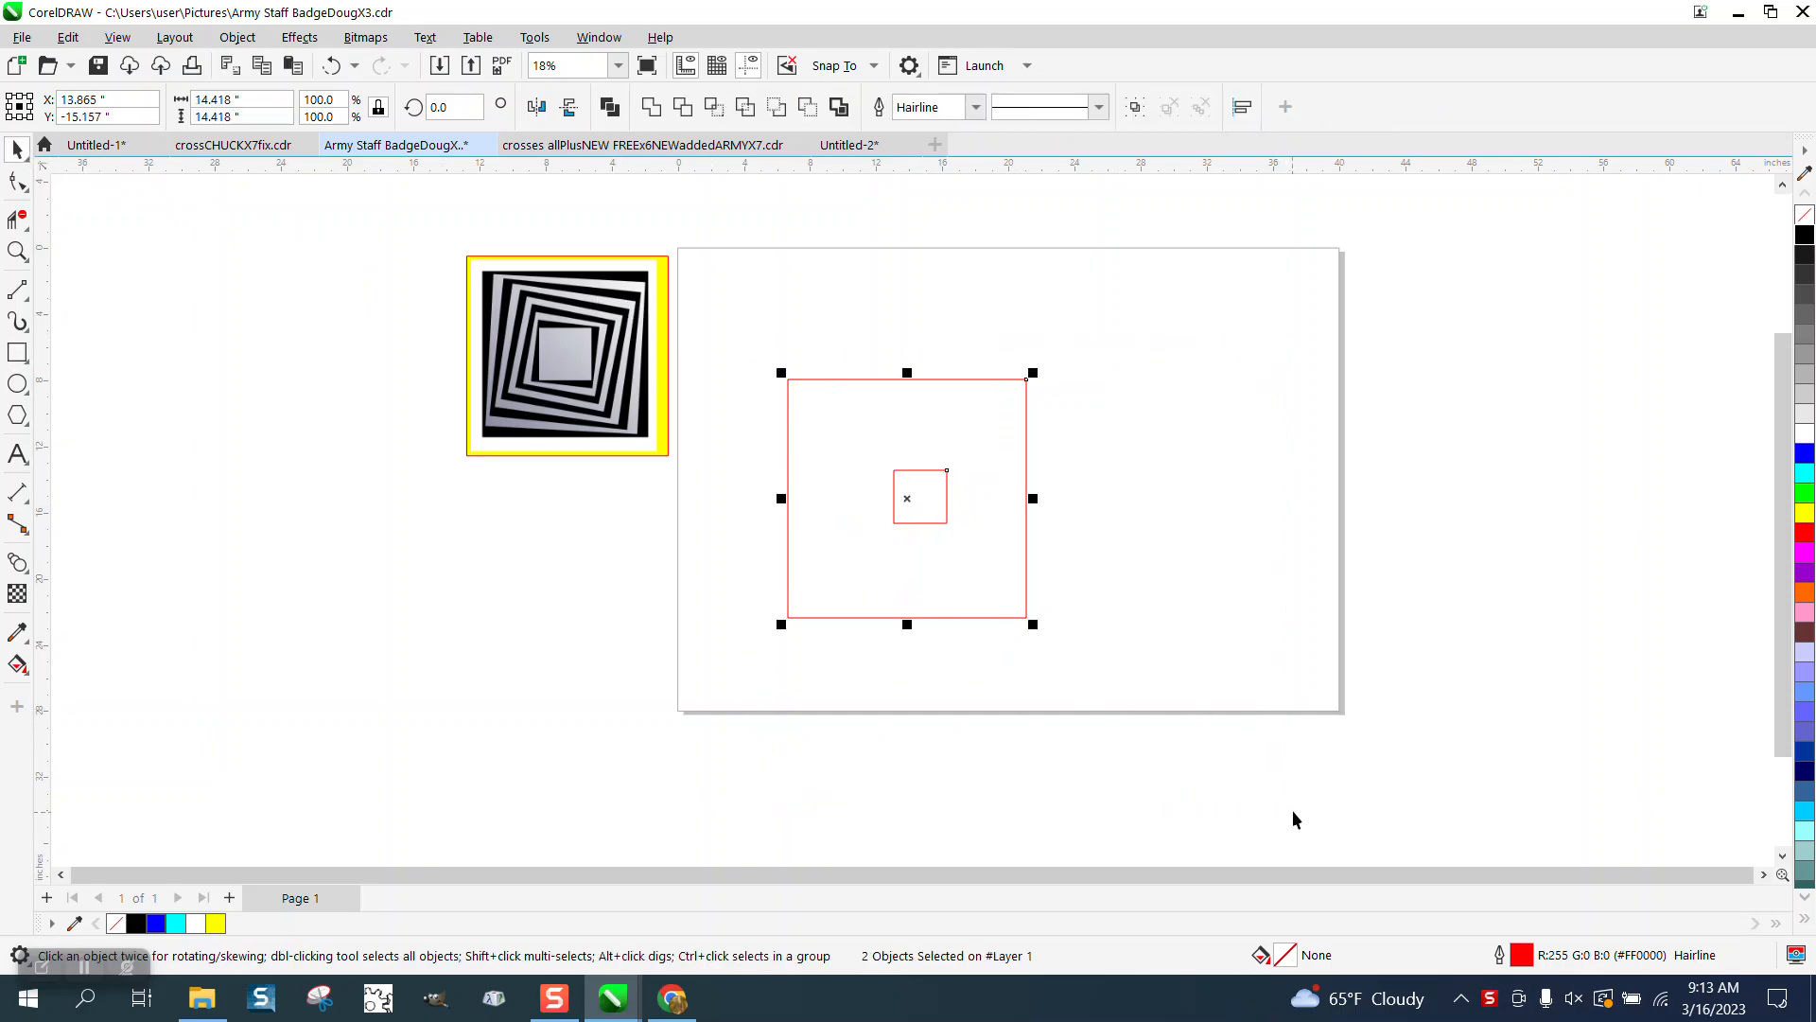
{"action": "key", "text": "p"}
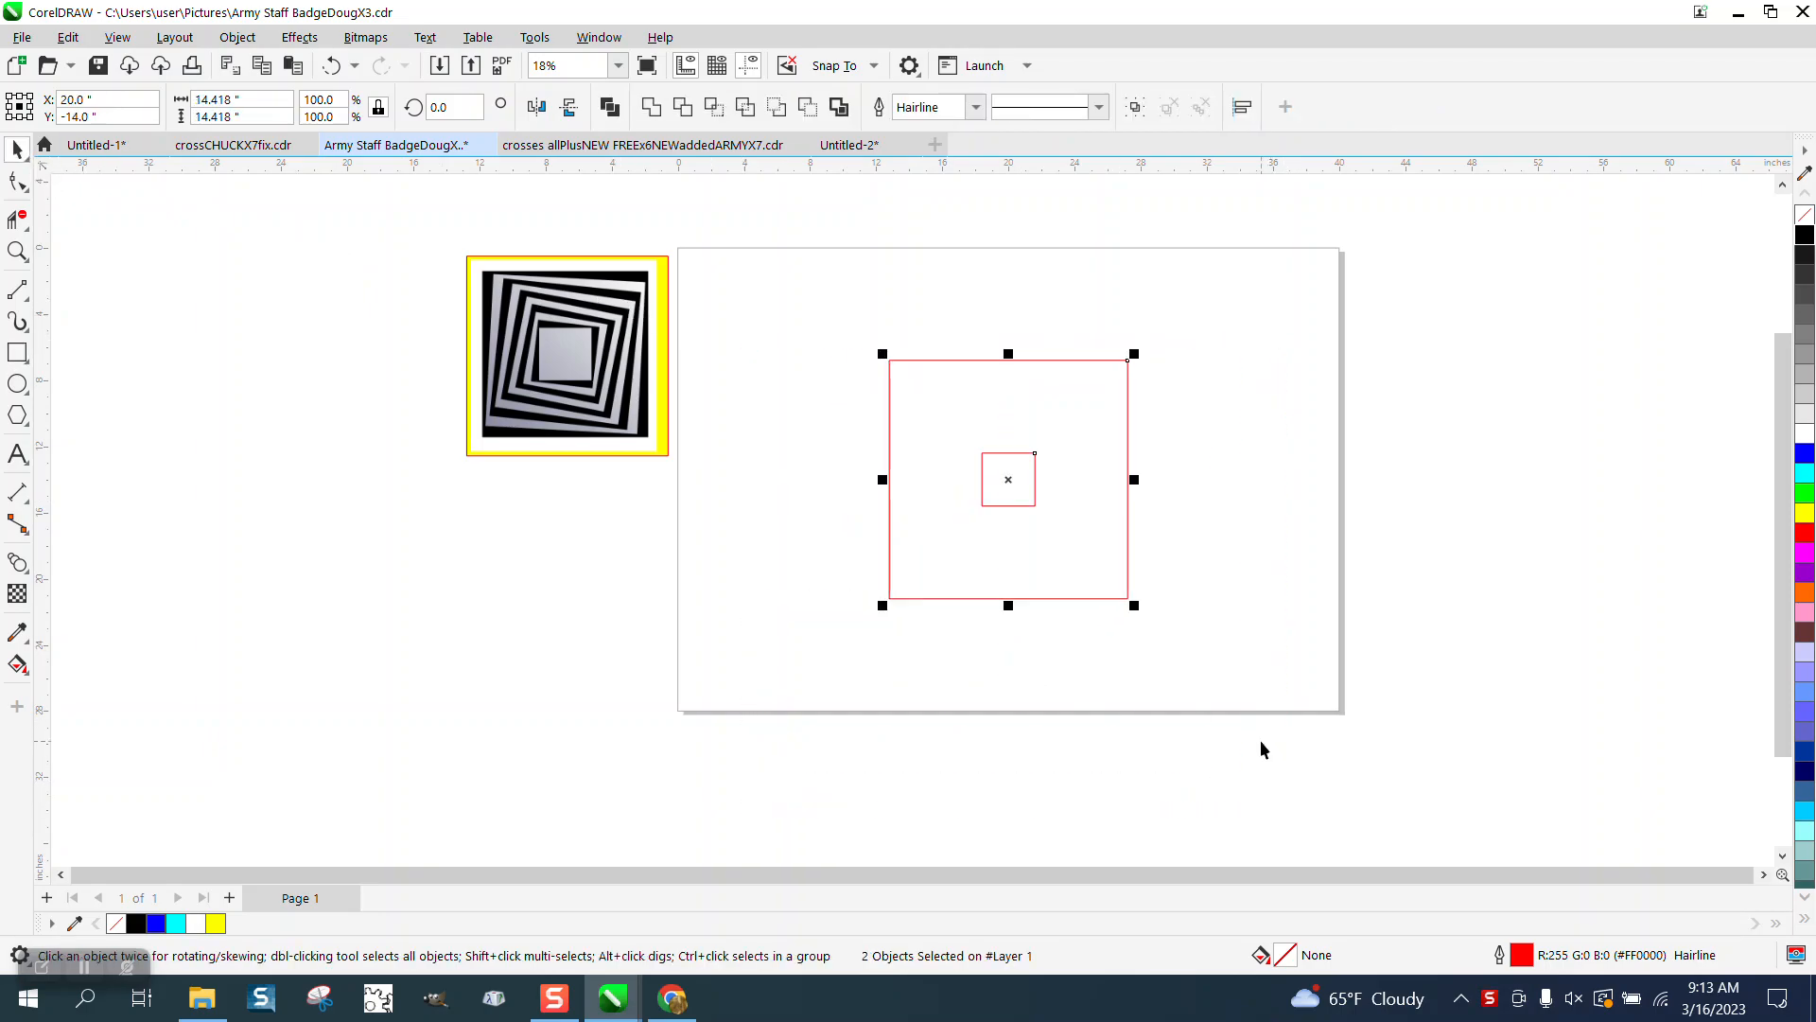
Duplicate both squares and place the copies 33 inches to the right of the originals, outside the page.
{"action": "key", "text": "ctrl+d"}
{"action": "key", "text": "Right"}
{"action": "key", "text": "Right"}
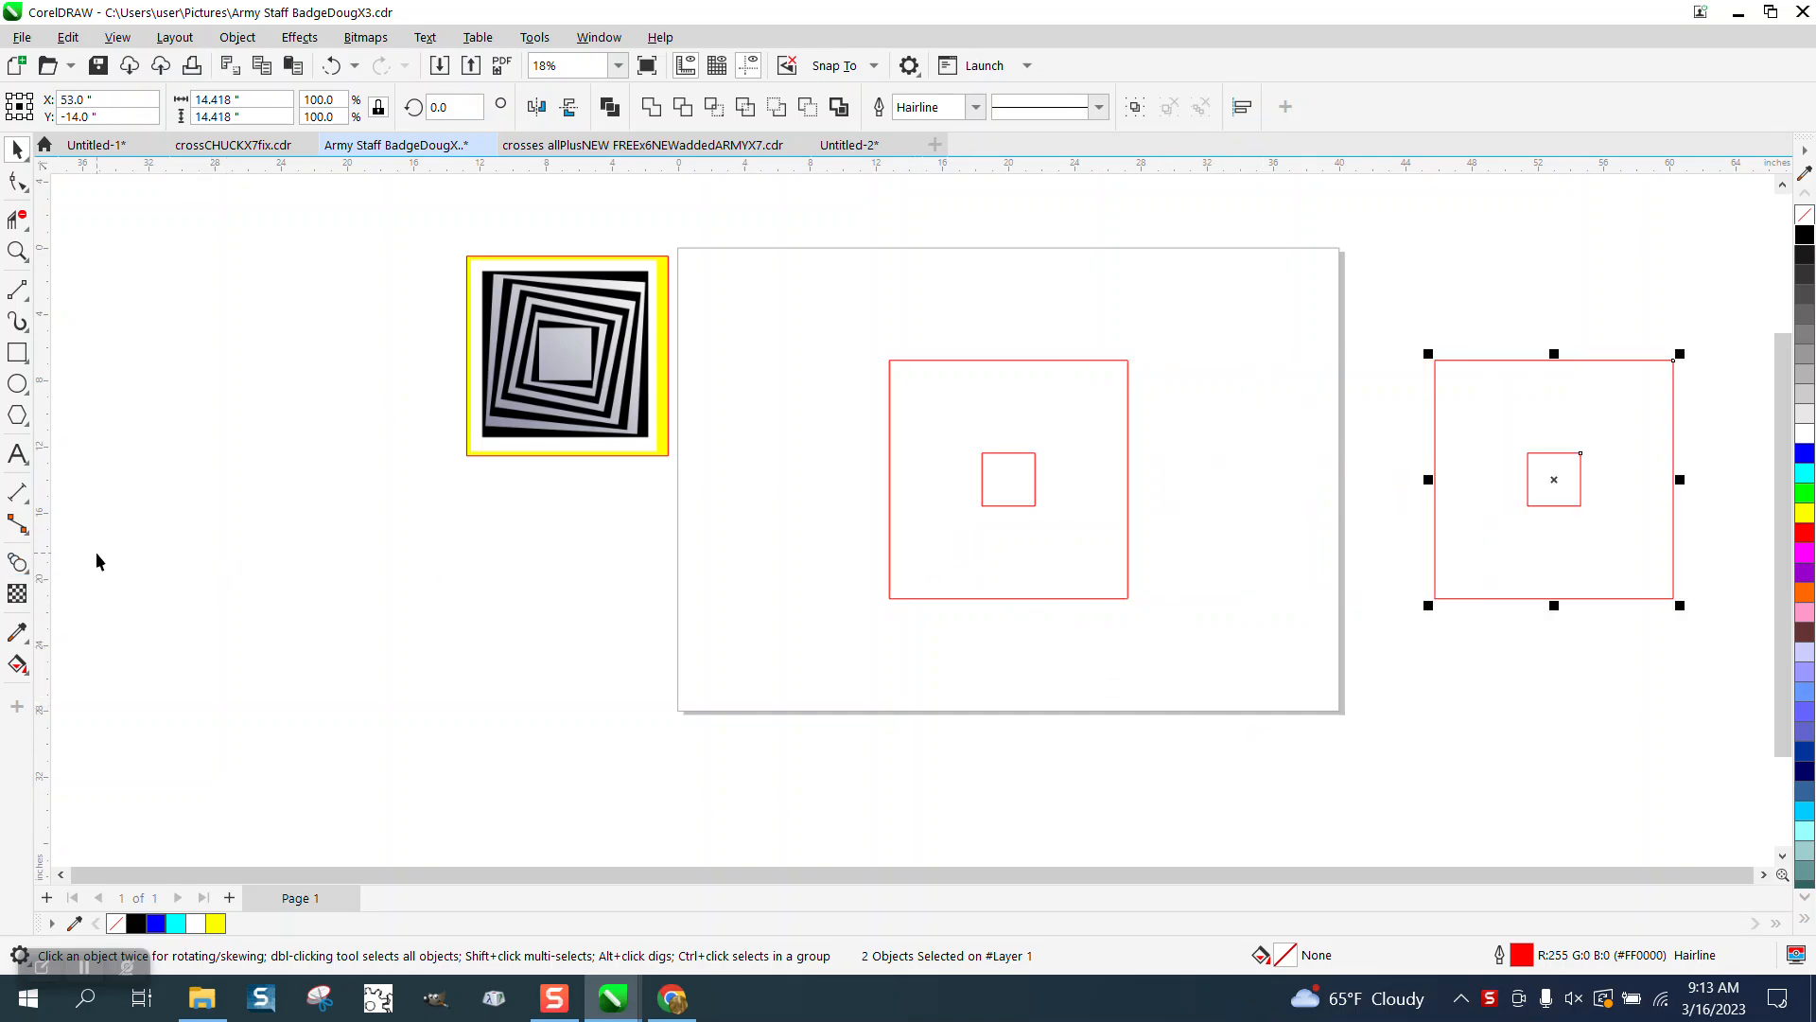
Blend the small square with the large square on the page, using 20 steps.
{"action": "left_click", "coordinate": [25, 570]}
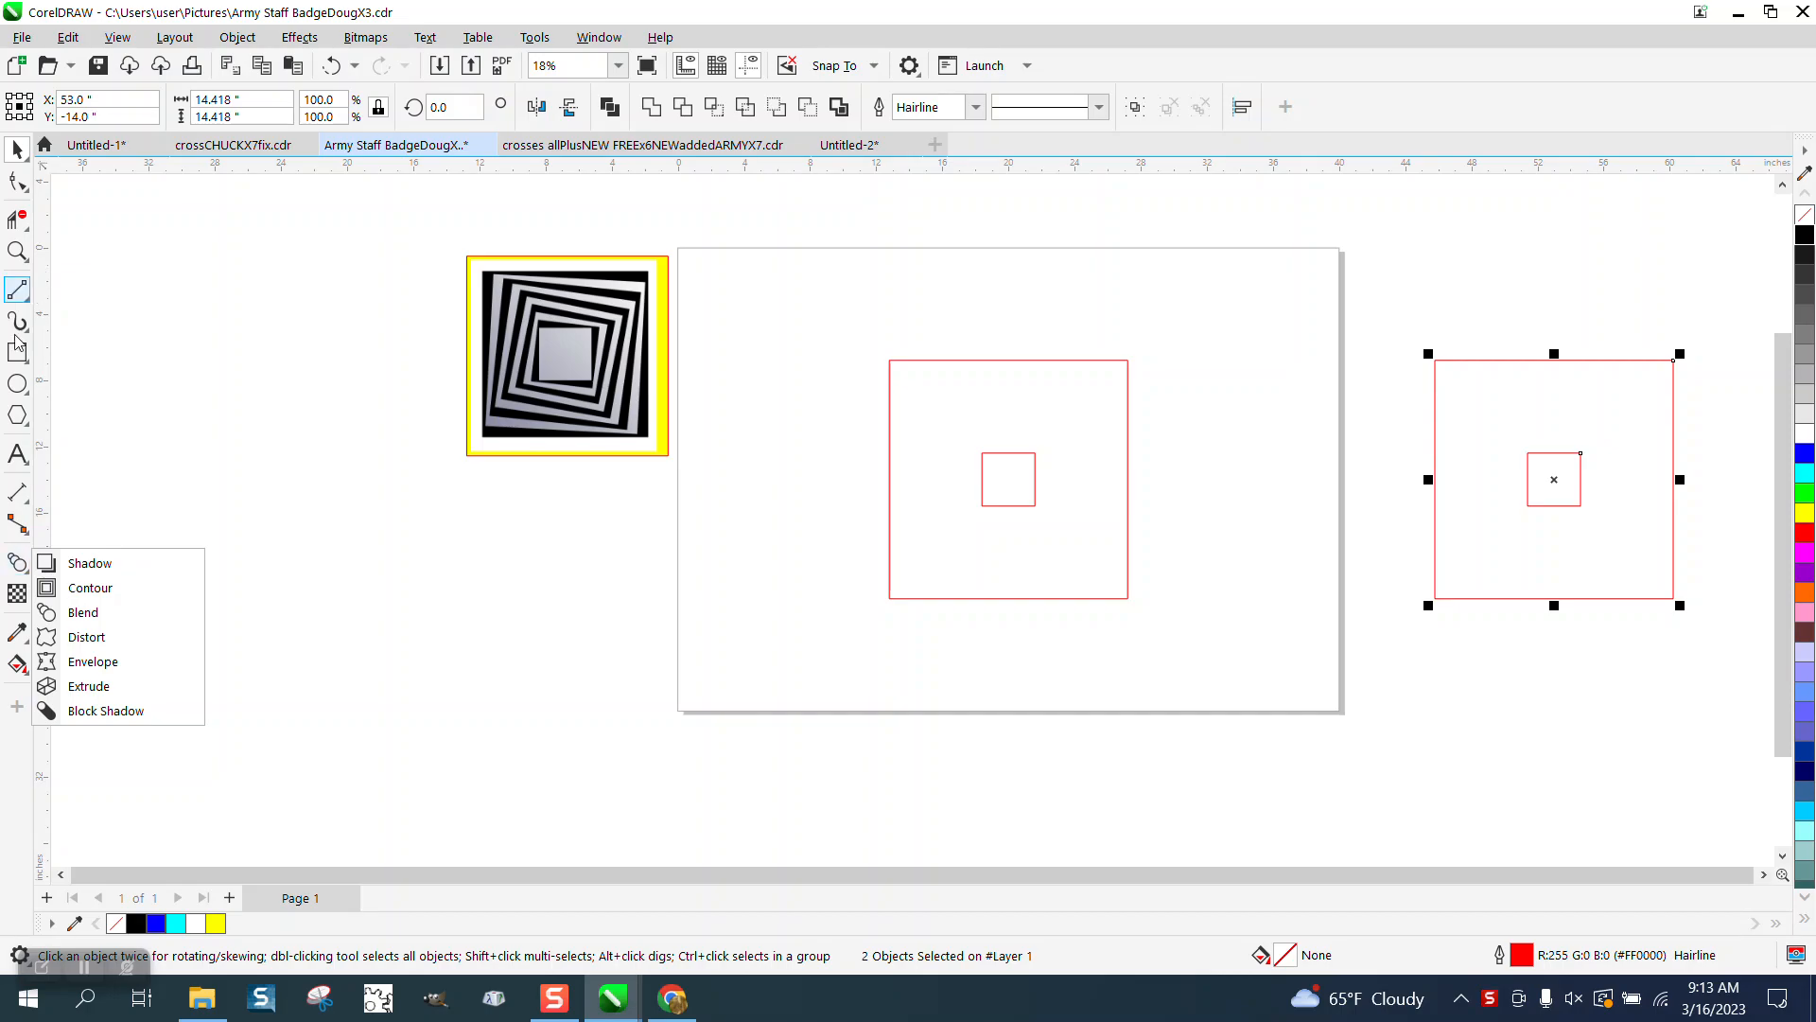
{"action": "left_click", "coordinate": [83, 613]}
{"action": "left_click_drag", "start_coordinate": [1006, 502], "coordinate": [1135, 502]}
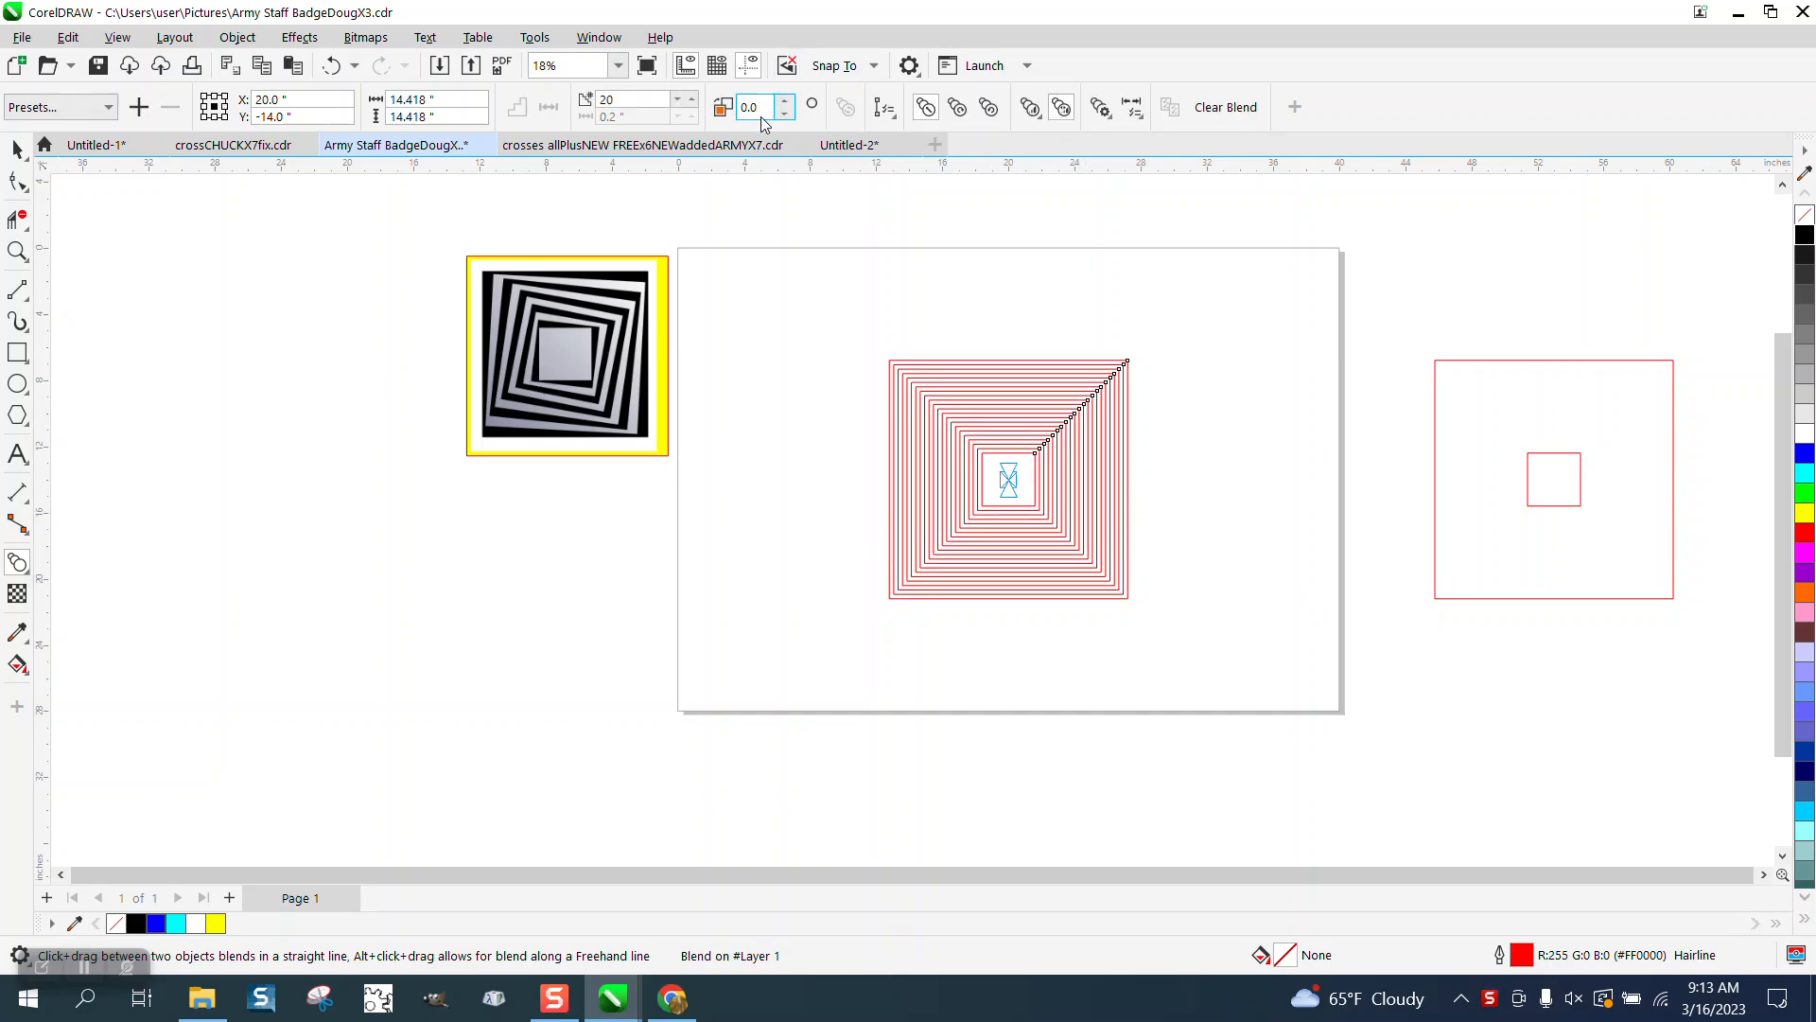
{"action": "left_click", "coordinate": [19, 250]}
{"action": "left_click_drag", "start_coordinate": [893, 352], "coordinate": [1203, 654]}
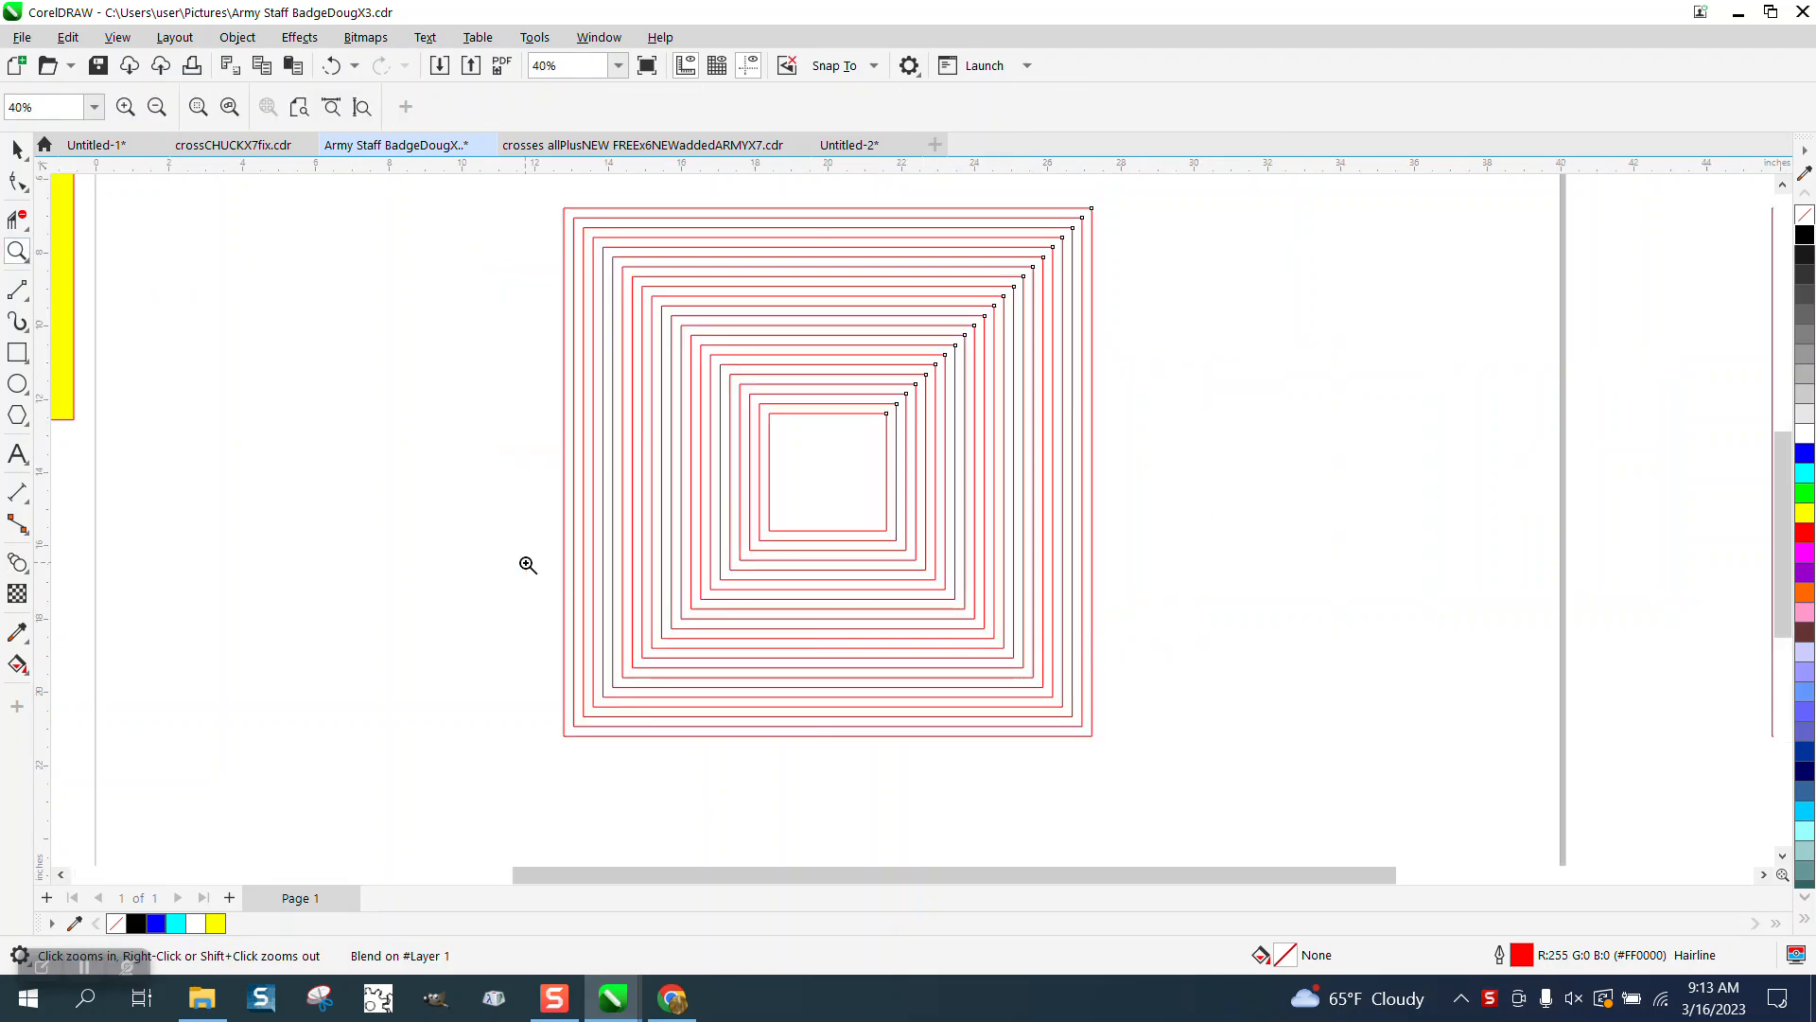
Blend the two copied squares beside the page with 20 steps through the Blend effect, and delete that blend.
{"action": "right_click", "coordinate": [527, 564]}
{"action": "key", "text": "space"}
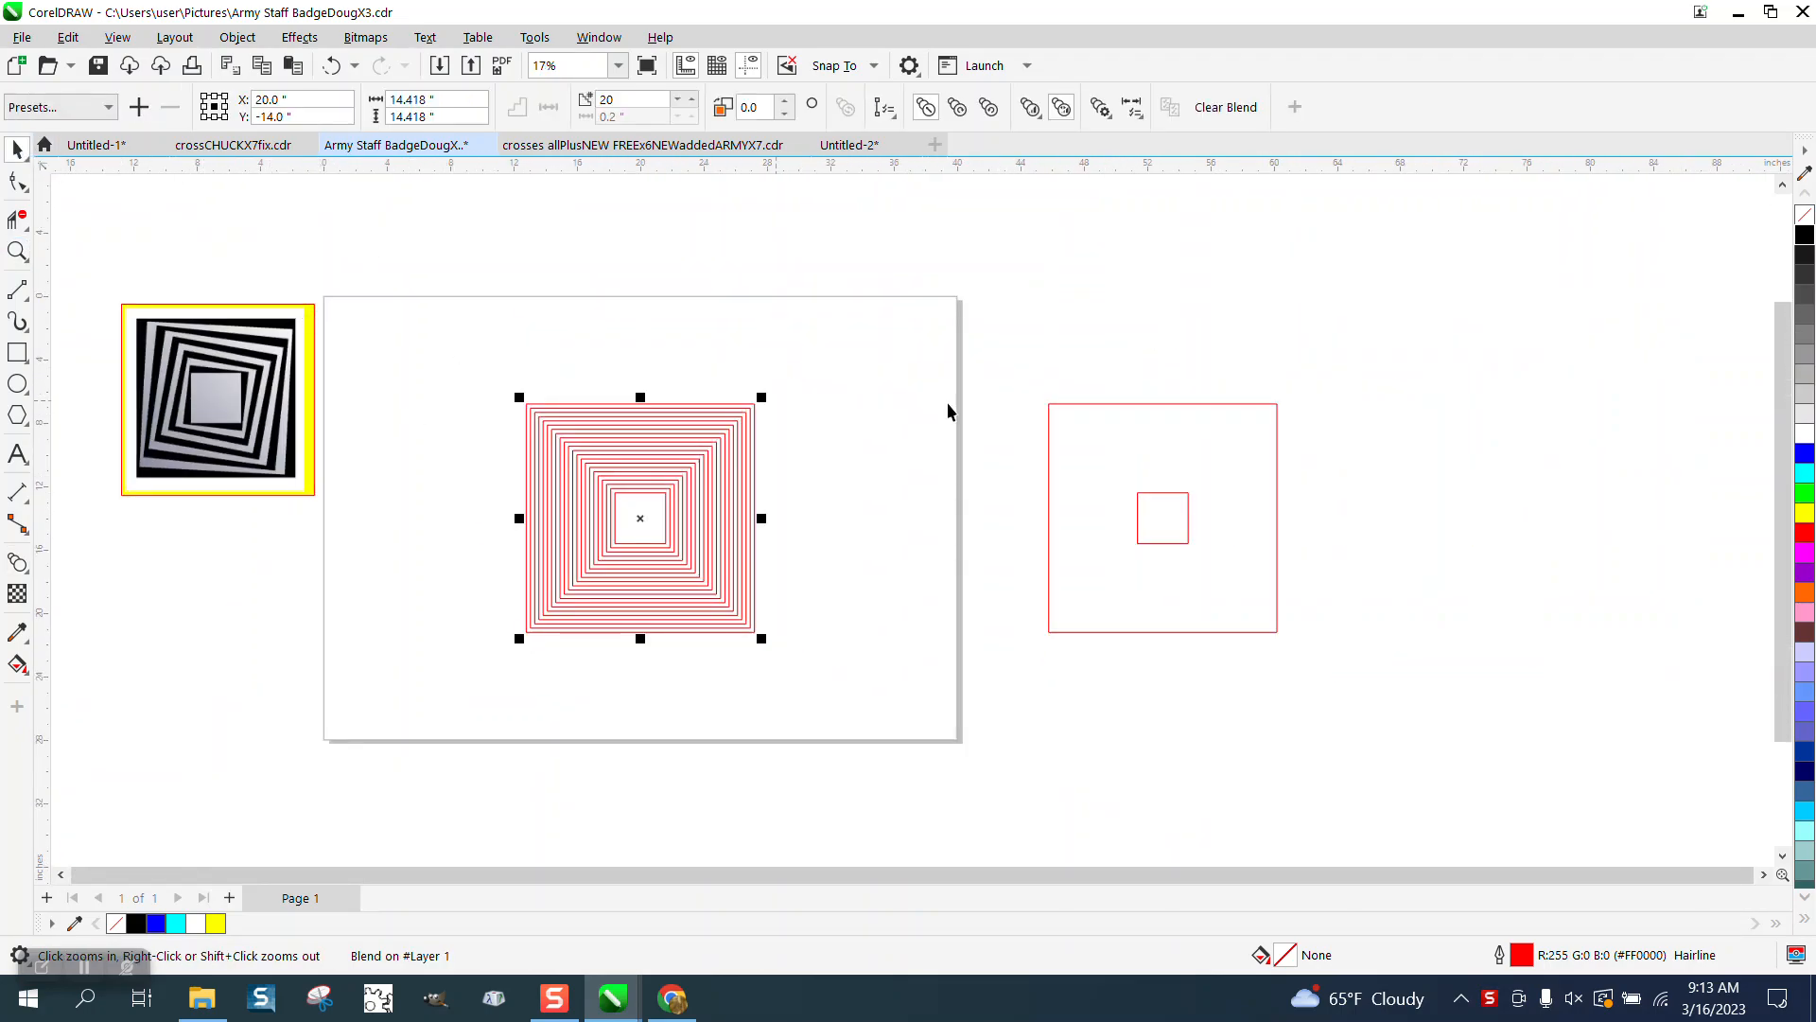
{"action": "left_click", "coordinate": [984, 368]}
{"action": "left_click_drag", "start_coordinate": [985, 363], "coordinate": [1449, 730]}
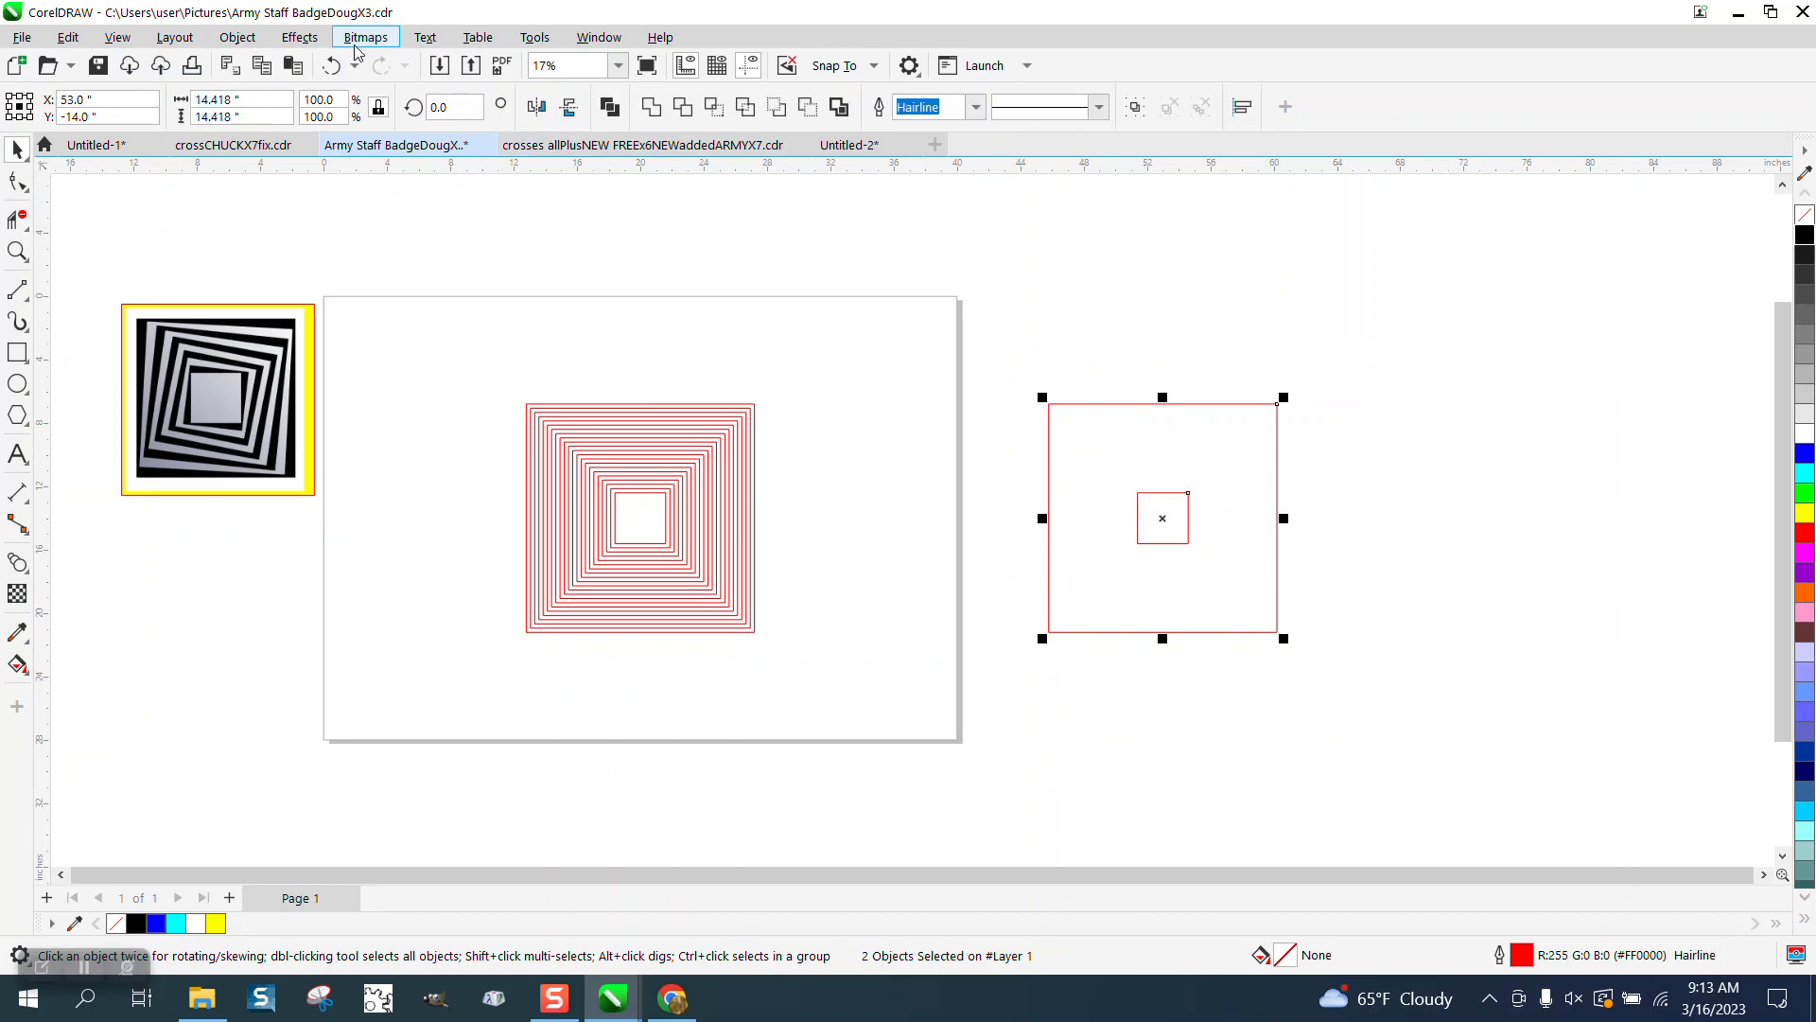
{"action": "left_click", "coordinate": [299, 37]}
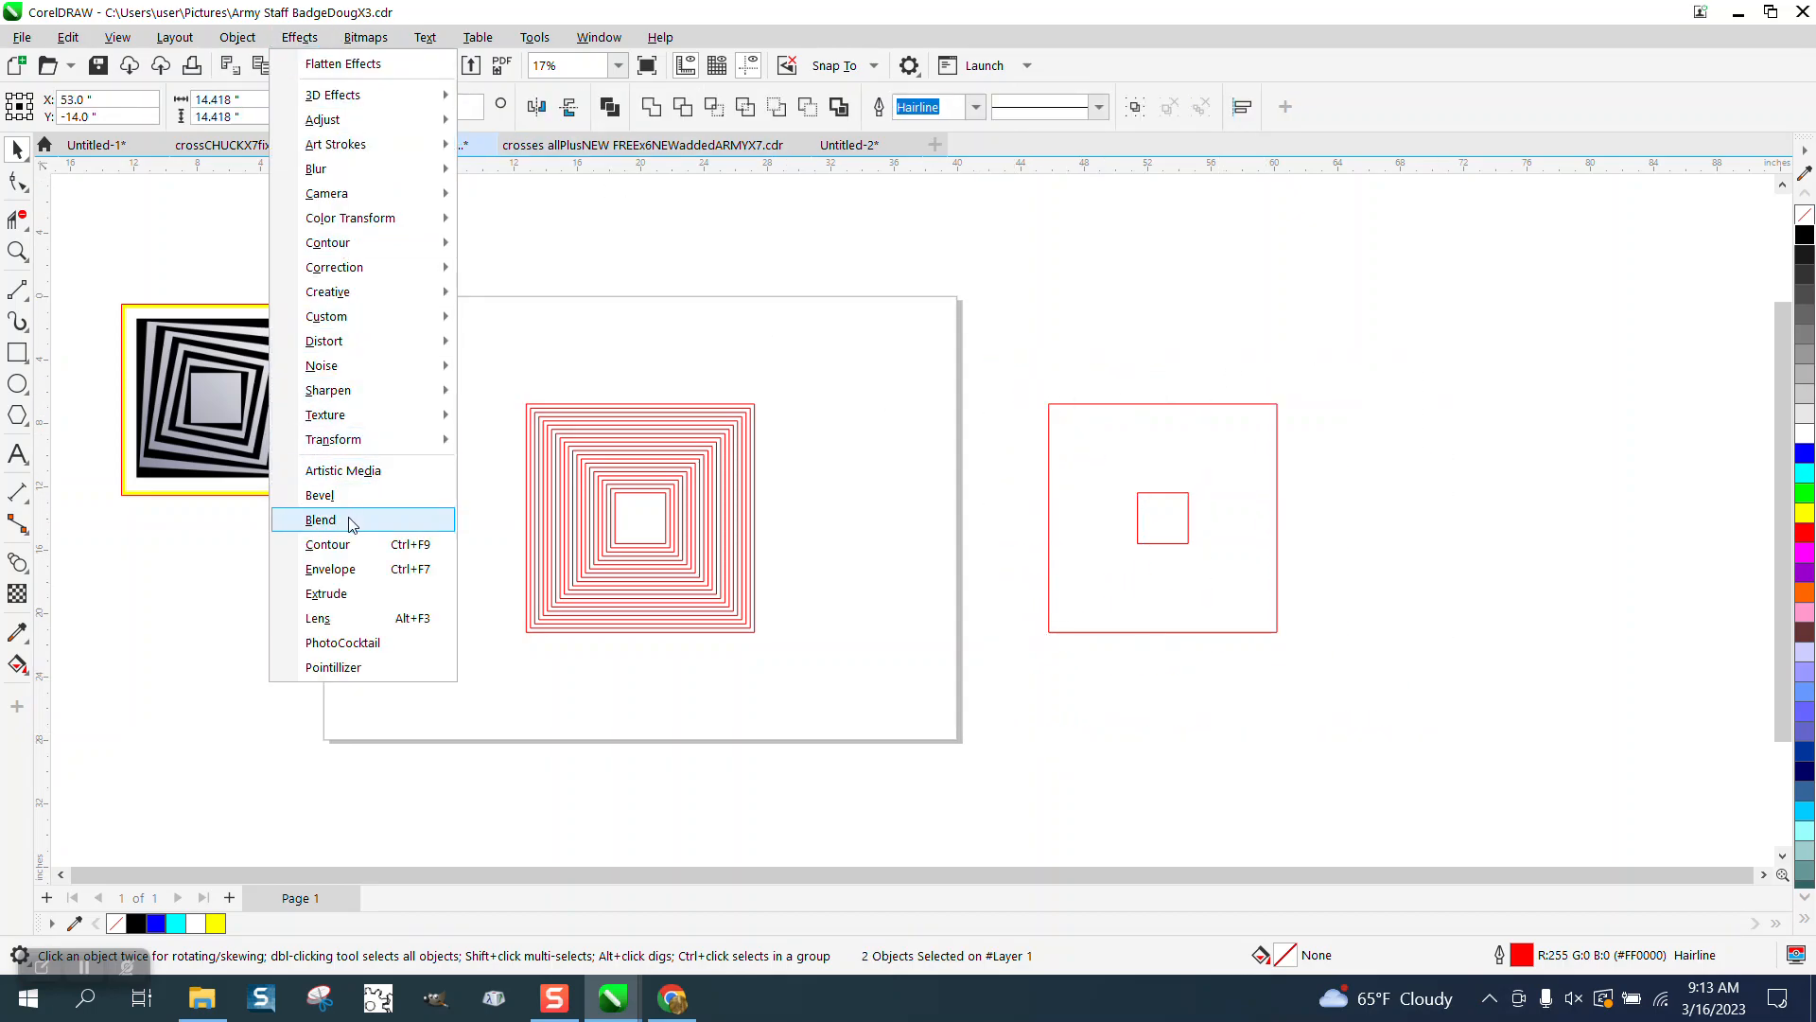
{"action": "left_click", "coordinate": [322, 519]}
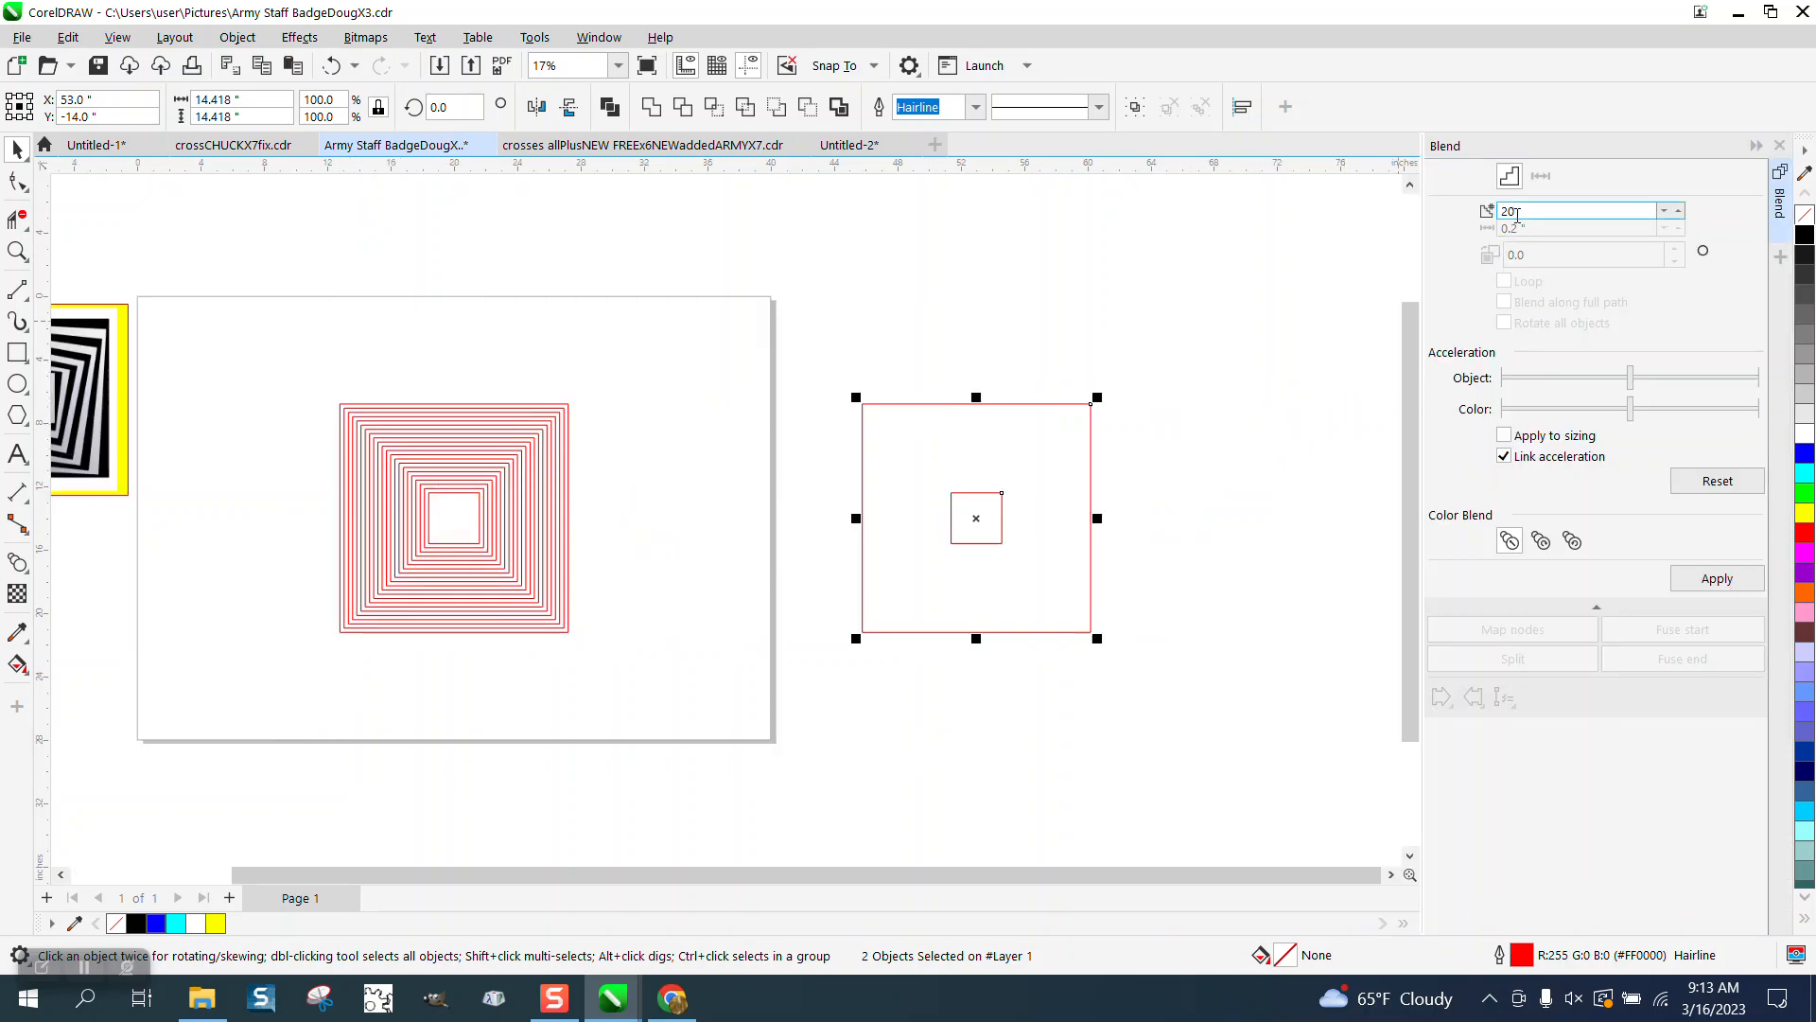
{"action": "left_click", "coordinate": [1723, 579]}
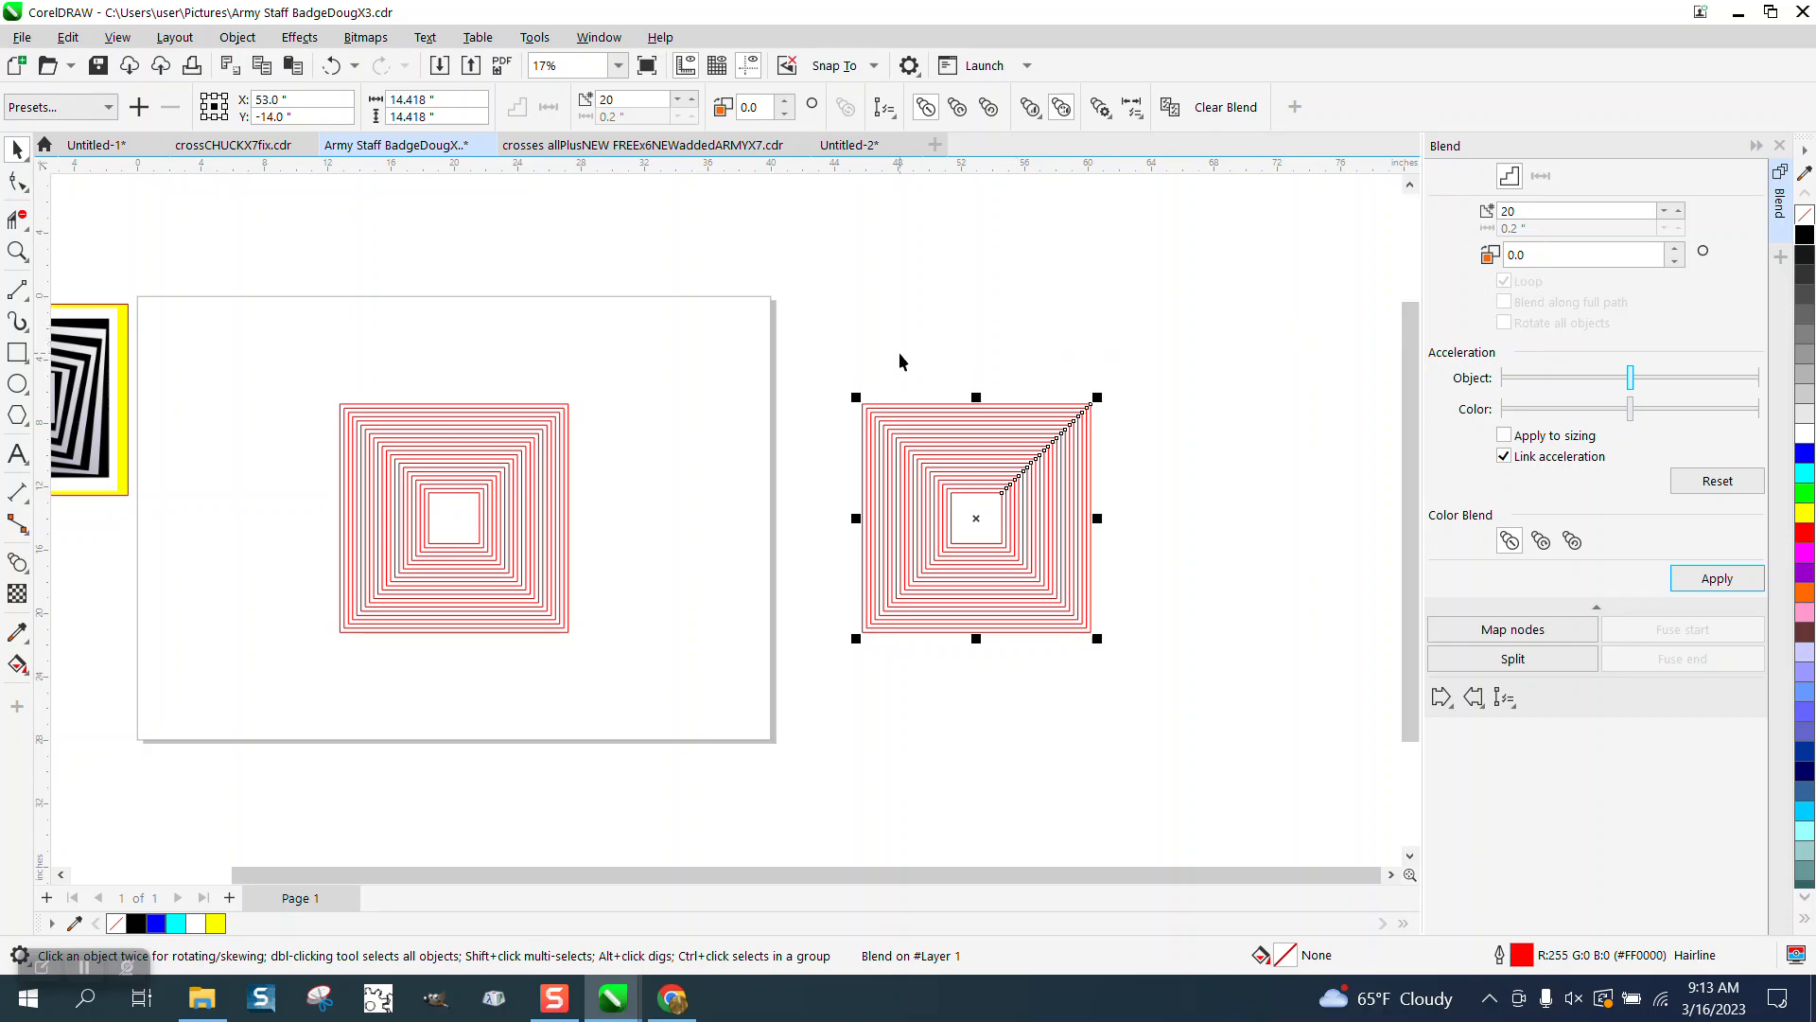
{"action": "key", "text": "Delete"}
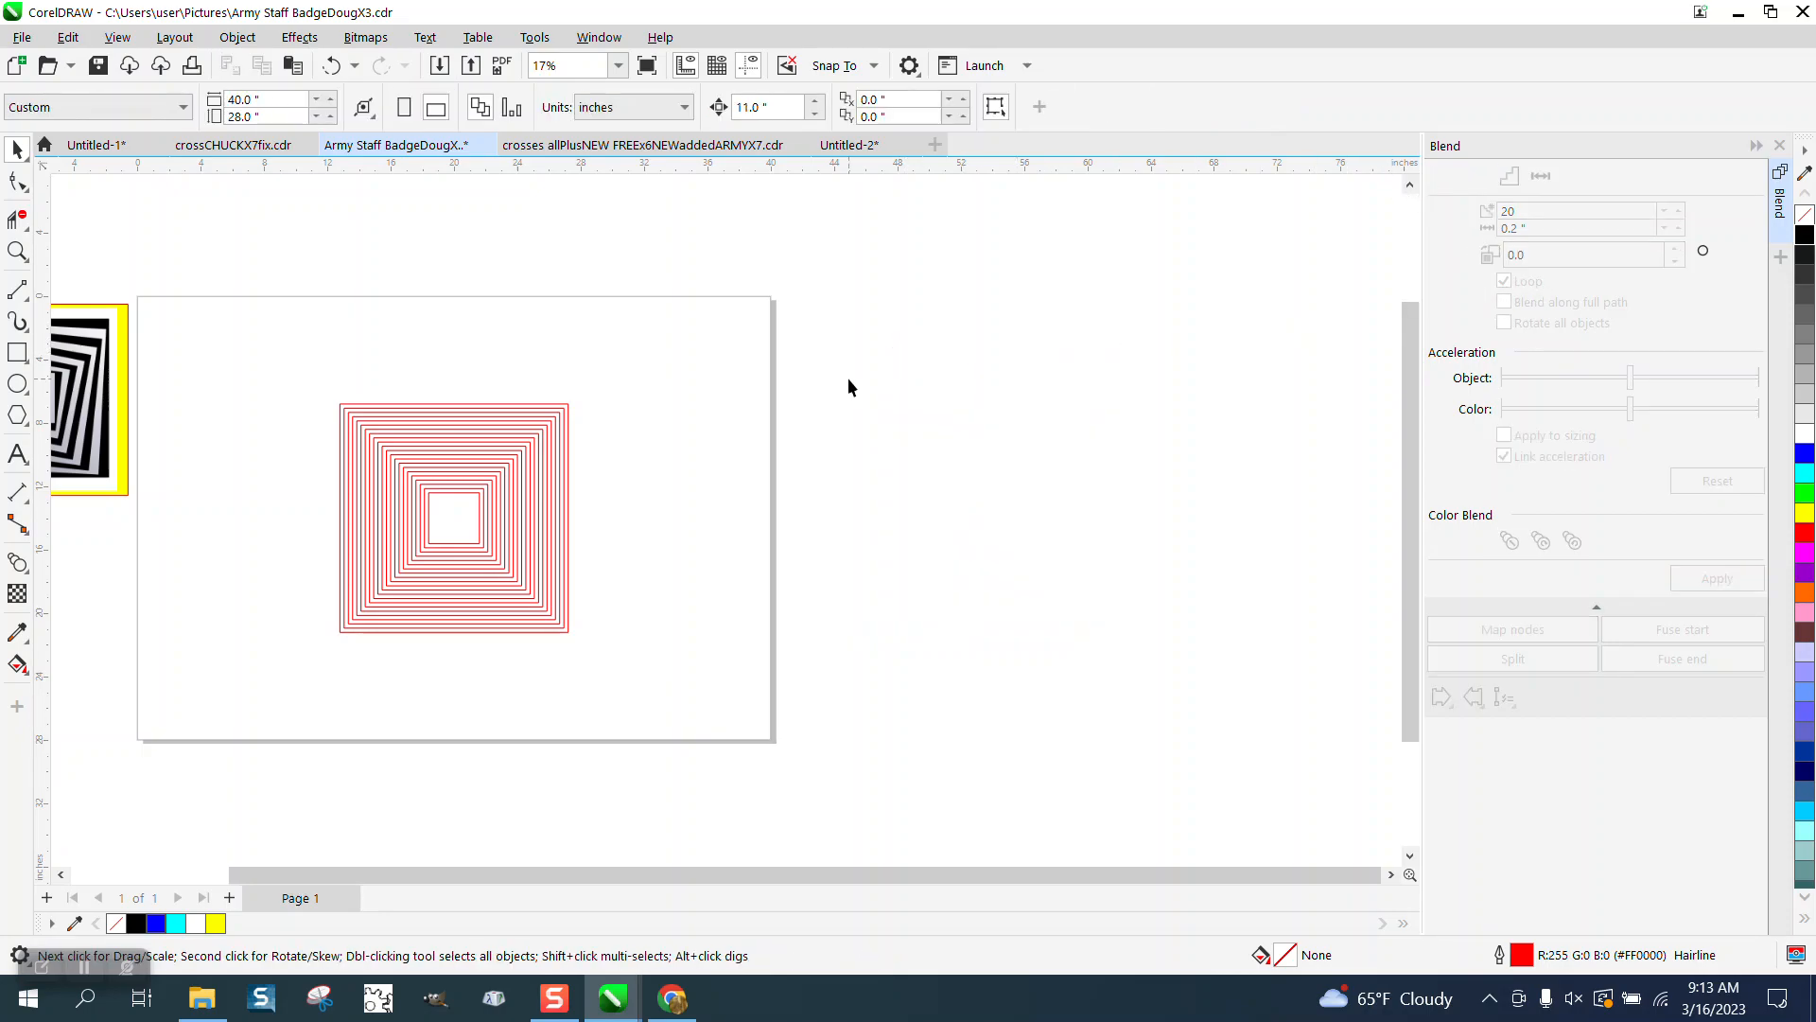
Set the number of steps of the blend on the page to 10.
{"action": "left_click", "coordinate": [532, 430]}
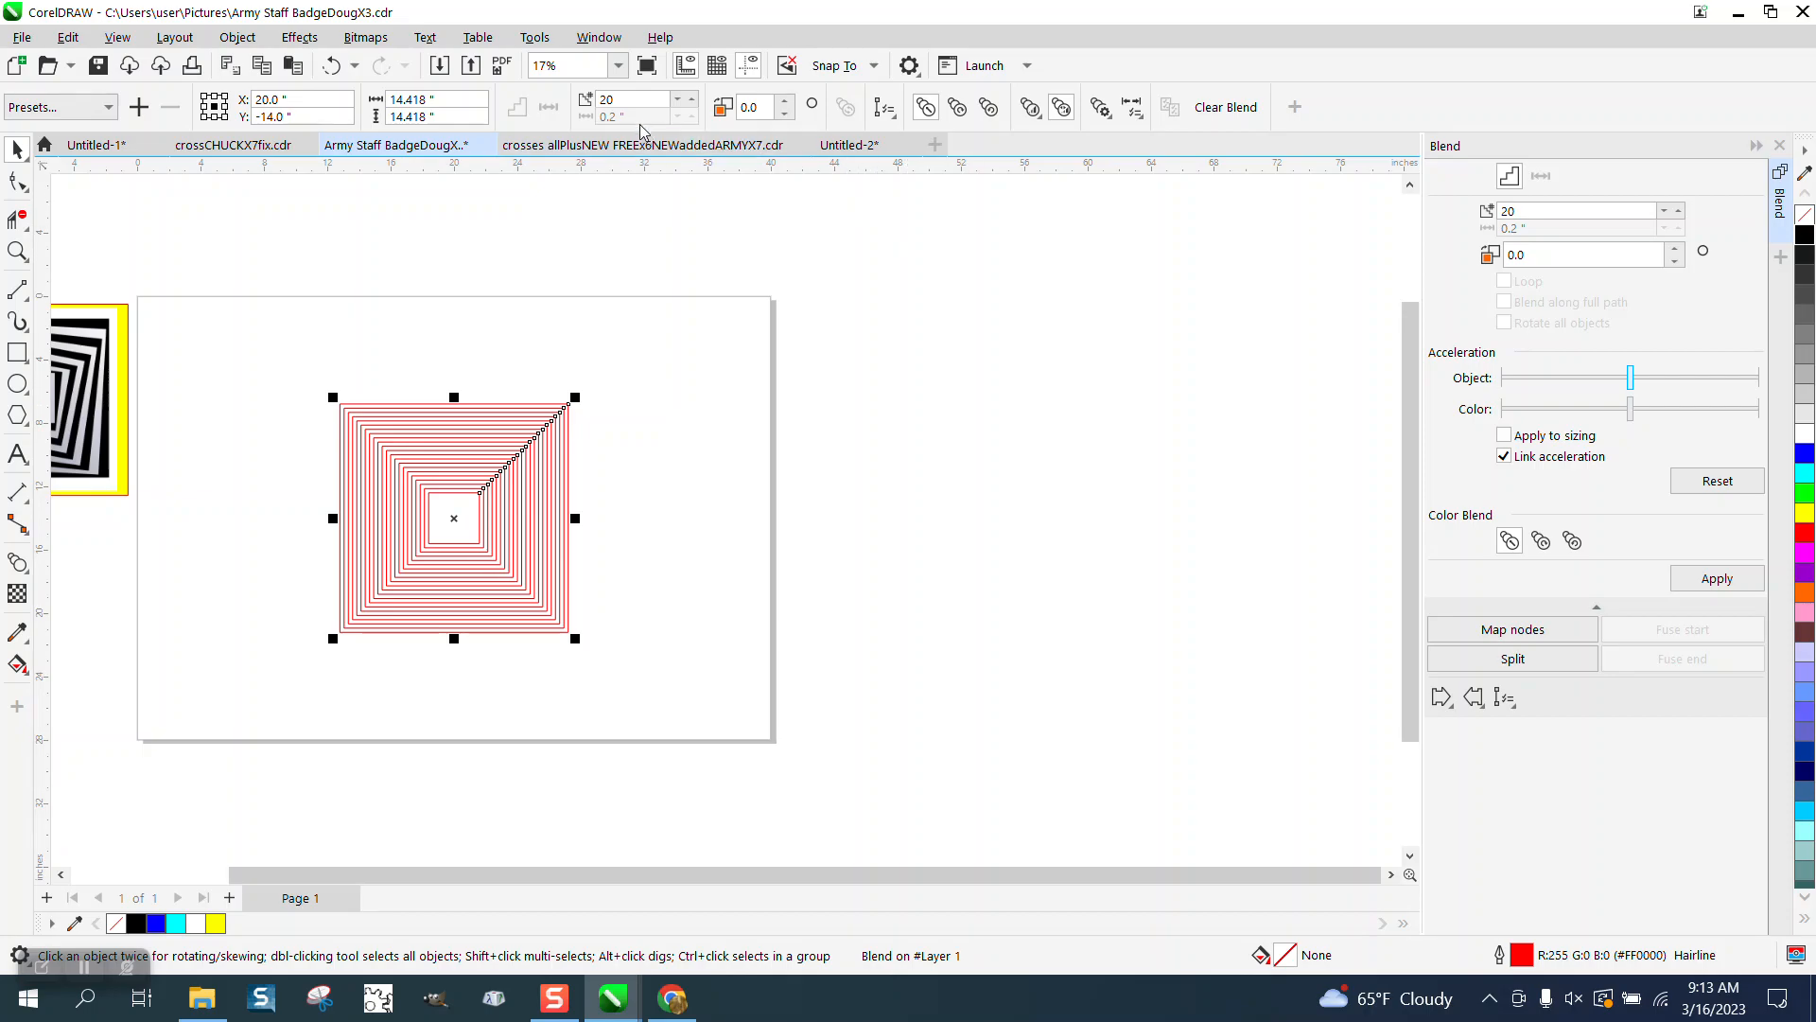
{"action": "type", "text": "10"}
{"action": "key", "text": "Return"}
{"action": "scroll", "coordinate": [1116, 434], "scroll_direction": "down", "scroll_amount": 1}
{"action": "scroll", "coordinate": [1116, 434], "scroll_direction": "down", "scroll_amount": 1}
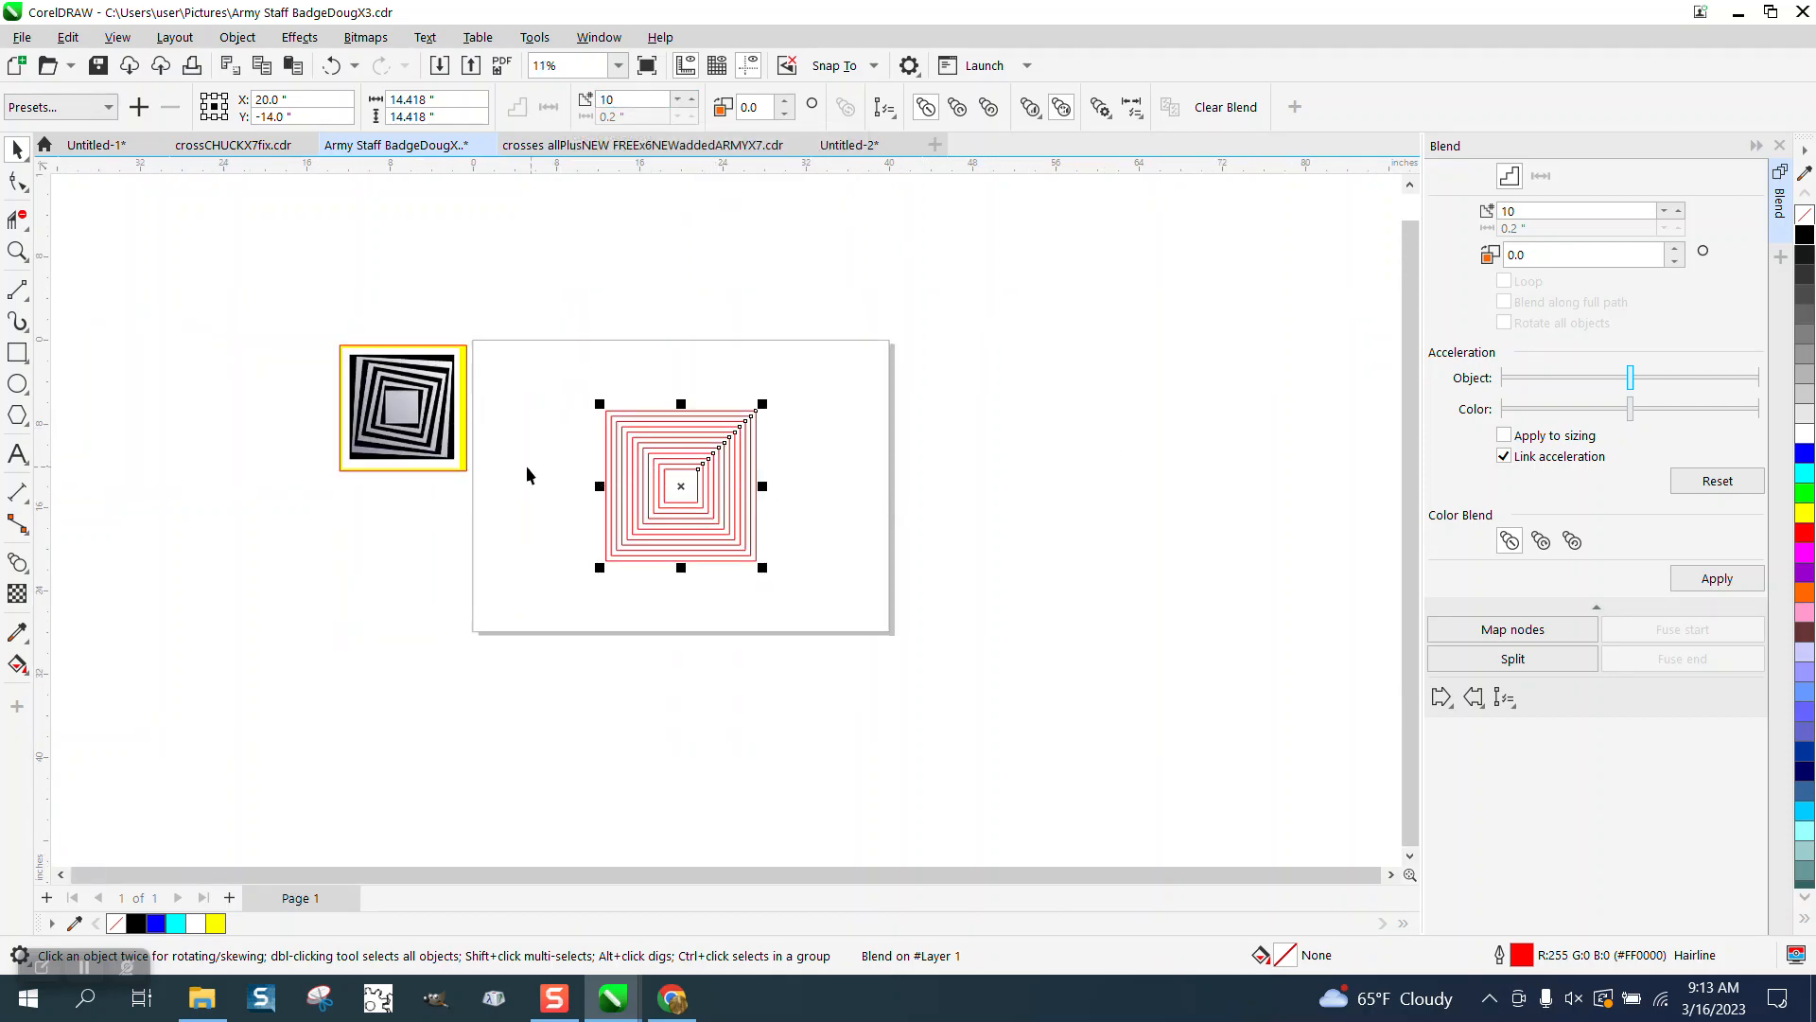
Check the nested squares in the reference image and reduce the blend to 8 steps.
{"action": "left_click", "coordinate": [17, 250]}
{"action": "left_click_drag", "start_coordinate": [337, 327], "coordinate": [600, 539]}
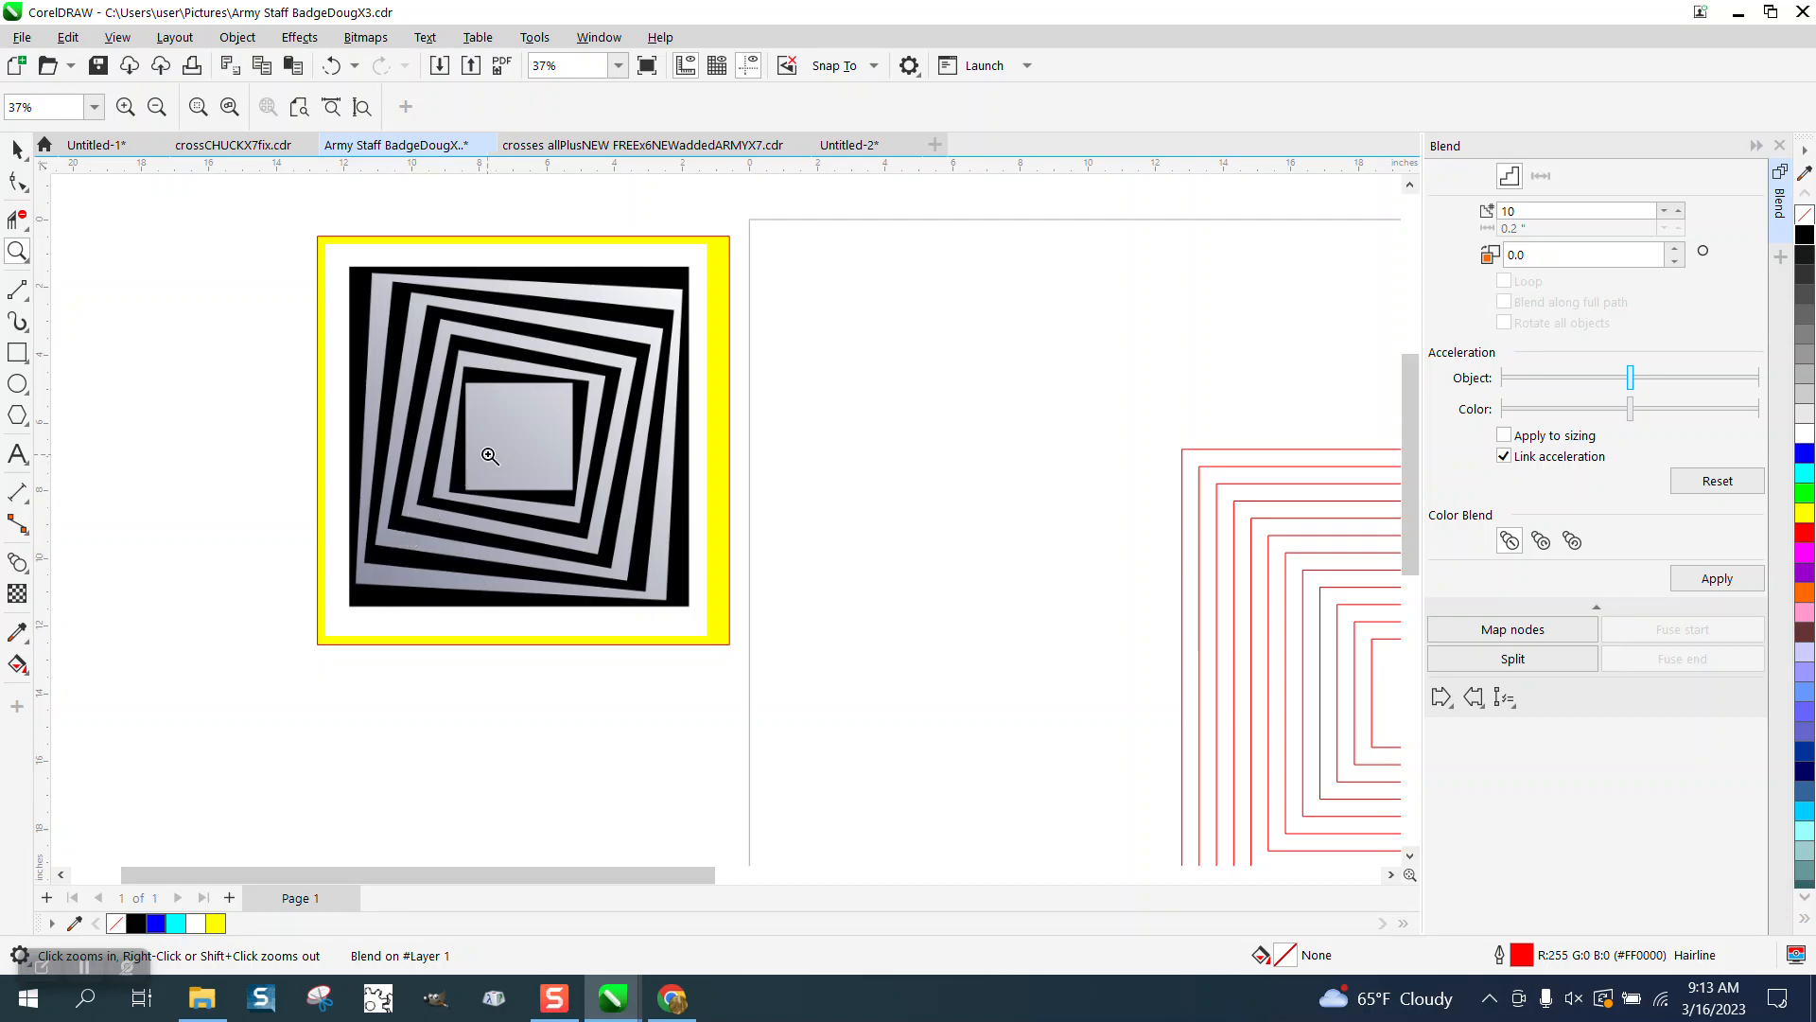
{"action": "scroll", "coordinate": [486, 454], "scroll_direction": "down", "scroll_amount": 2}
{"action": "left_click", "coordinate": [17, 149]}
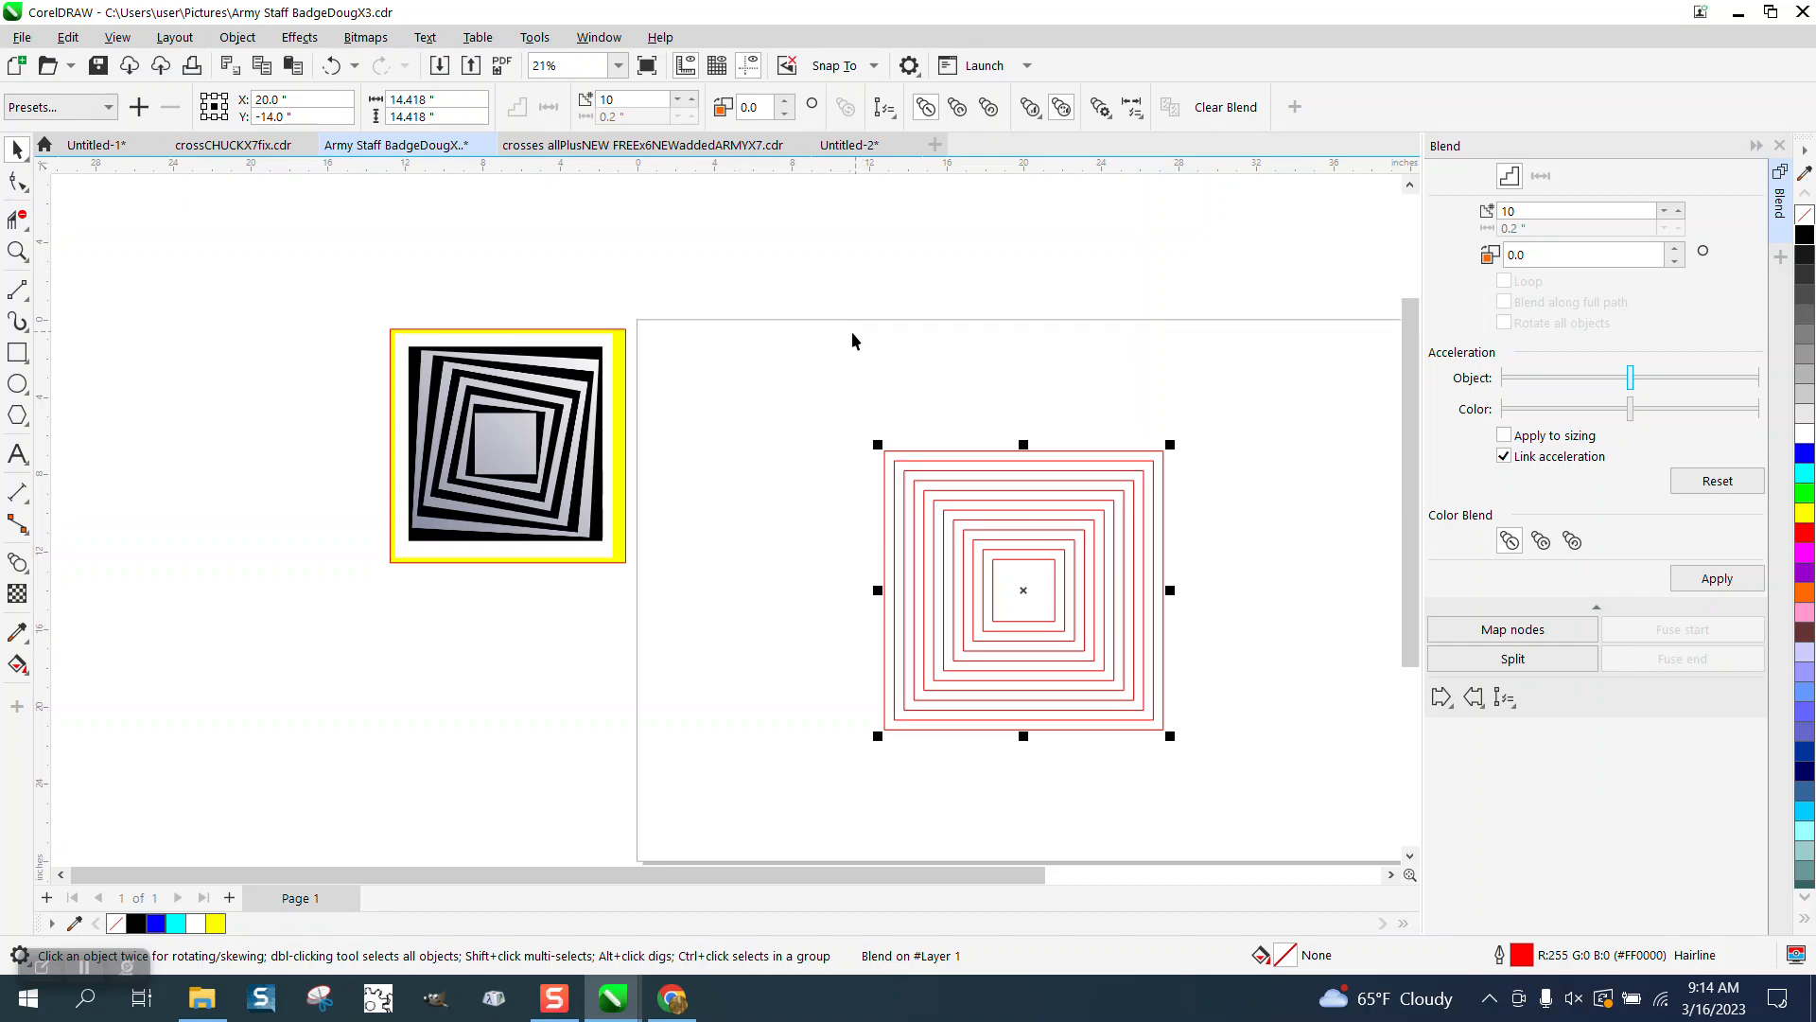
{"action": "left_click", "coordinate": [678, 100]}
{"action": "left_click", "coordinate": [677, 100]}
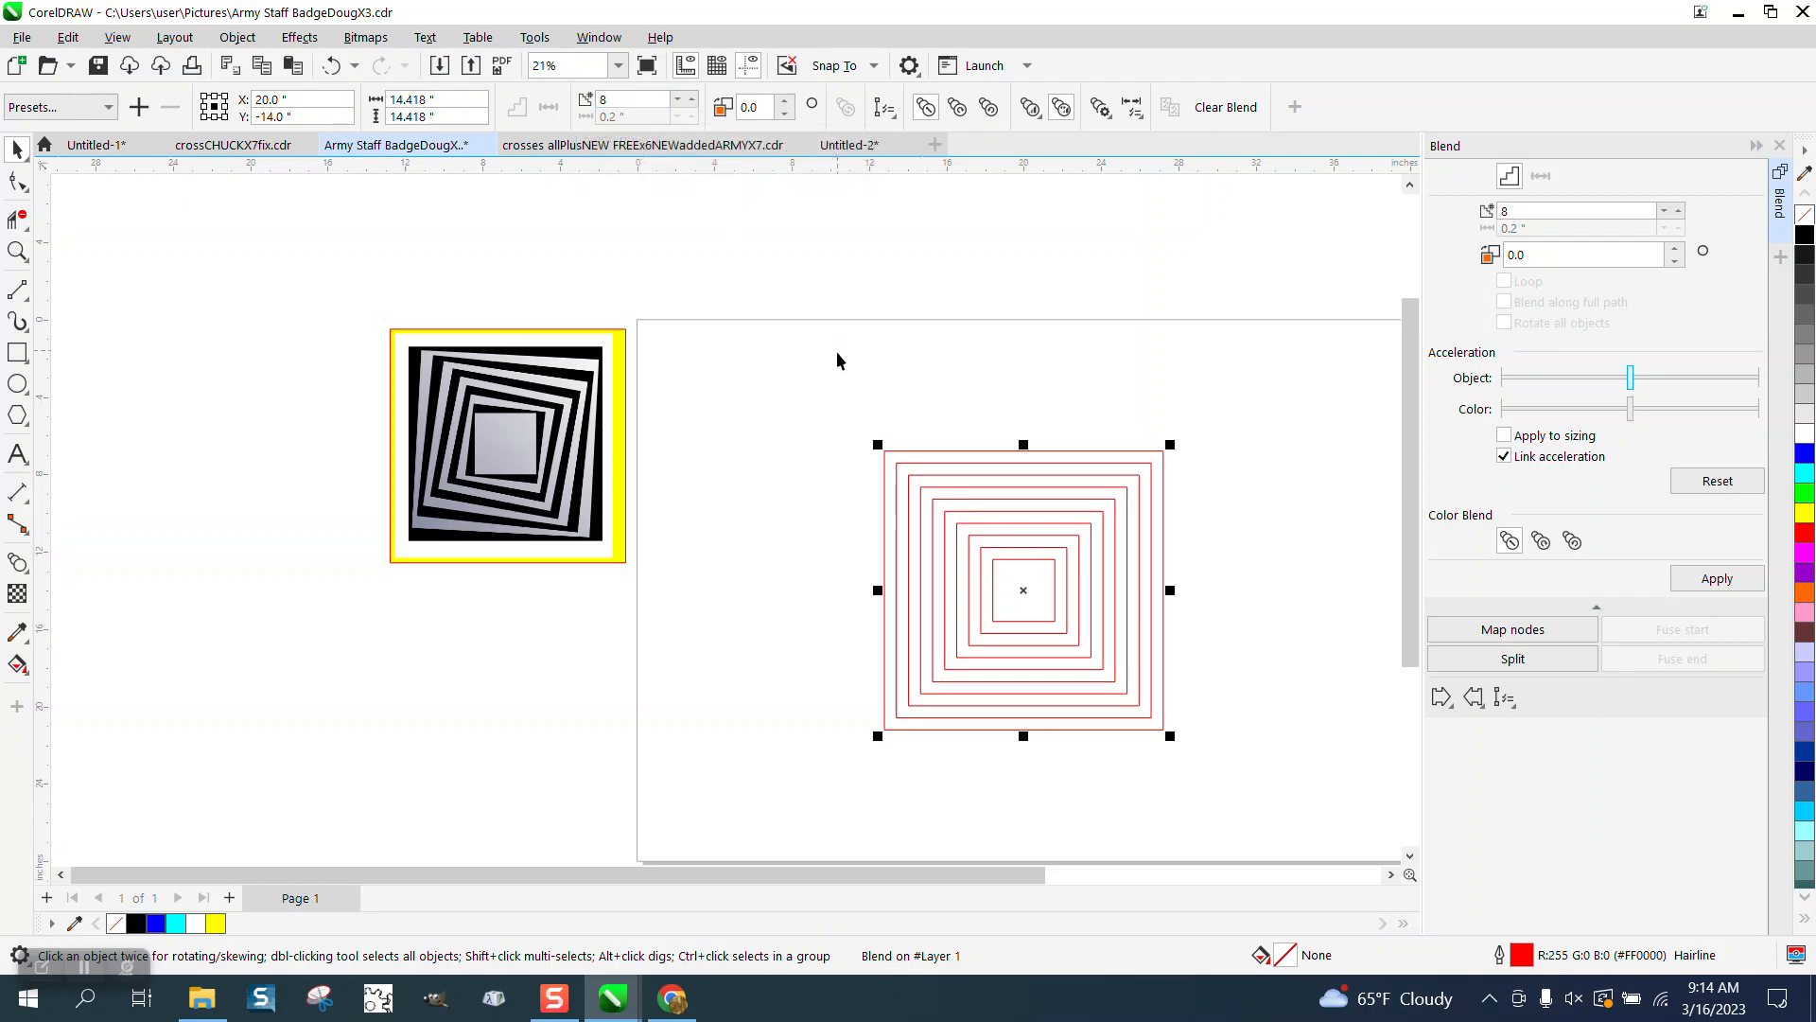
{"action": "left_click", "coordinate": [876, 405]}
{"action": "left_click", "coordinate": [932, 453]}
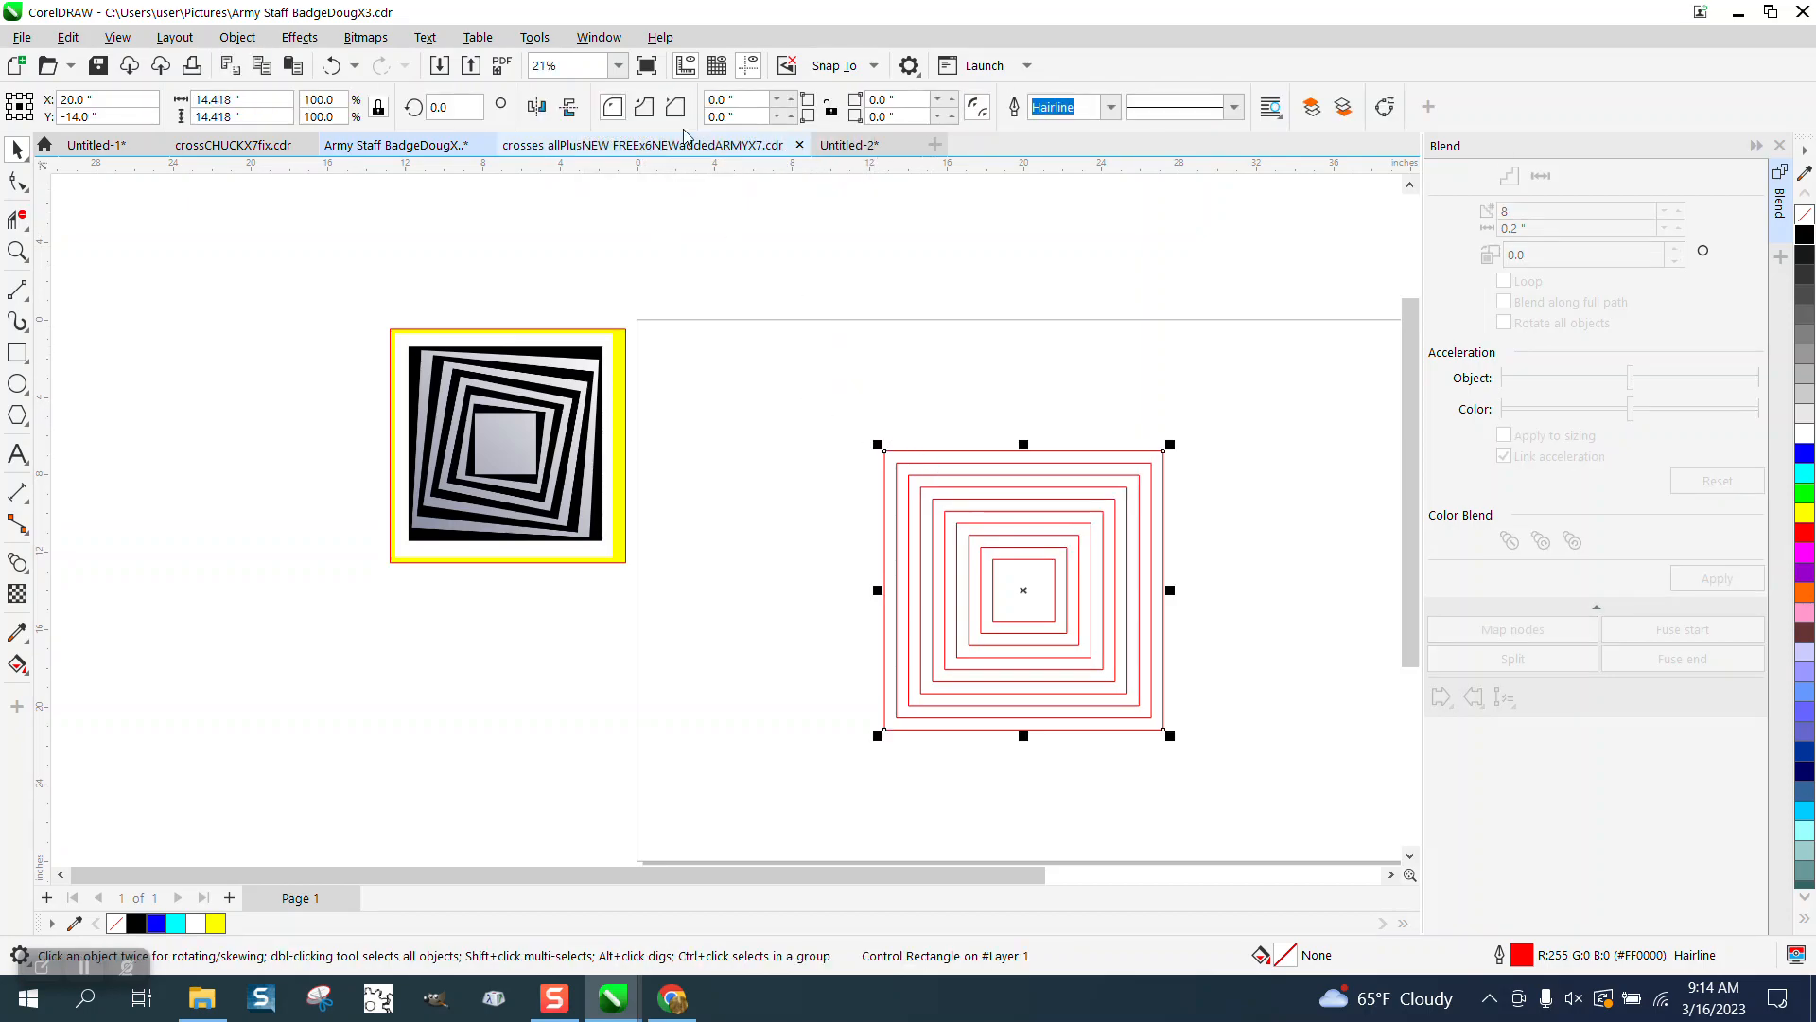
{"action": "left_click", "coordinate": [1004, 485]}
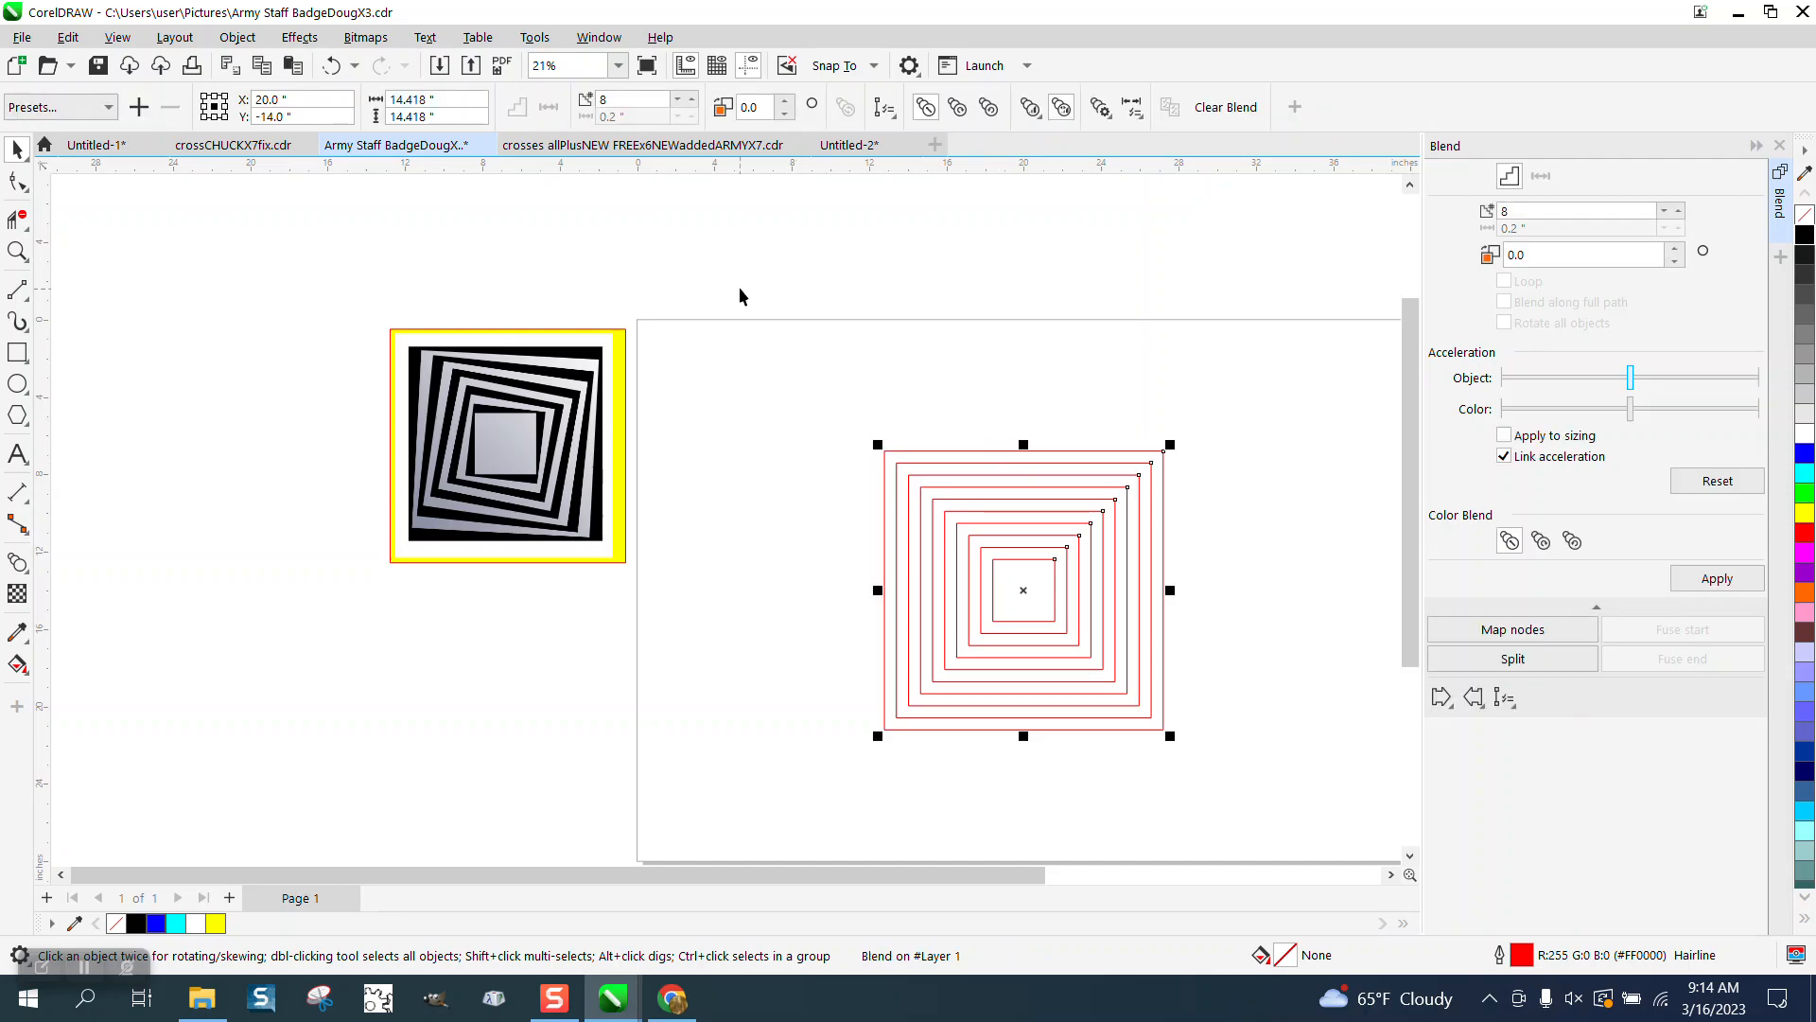
{"action": "left_click", "coordinate": [736, 212]}
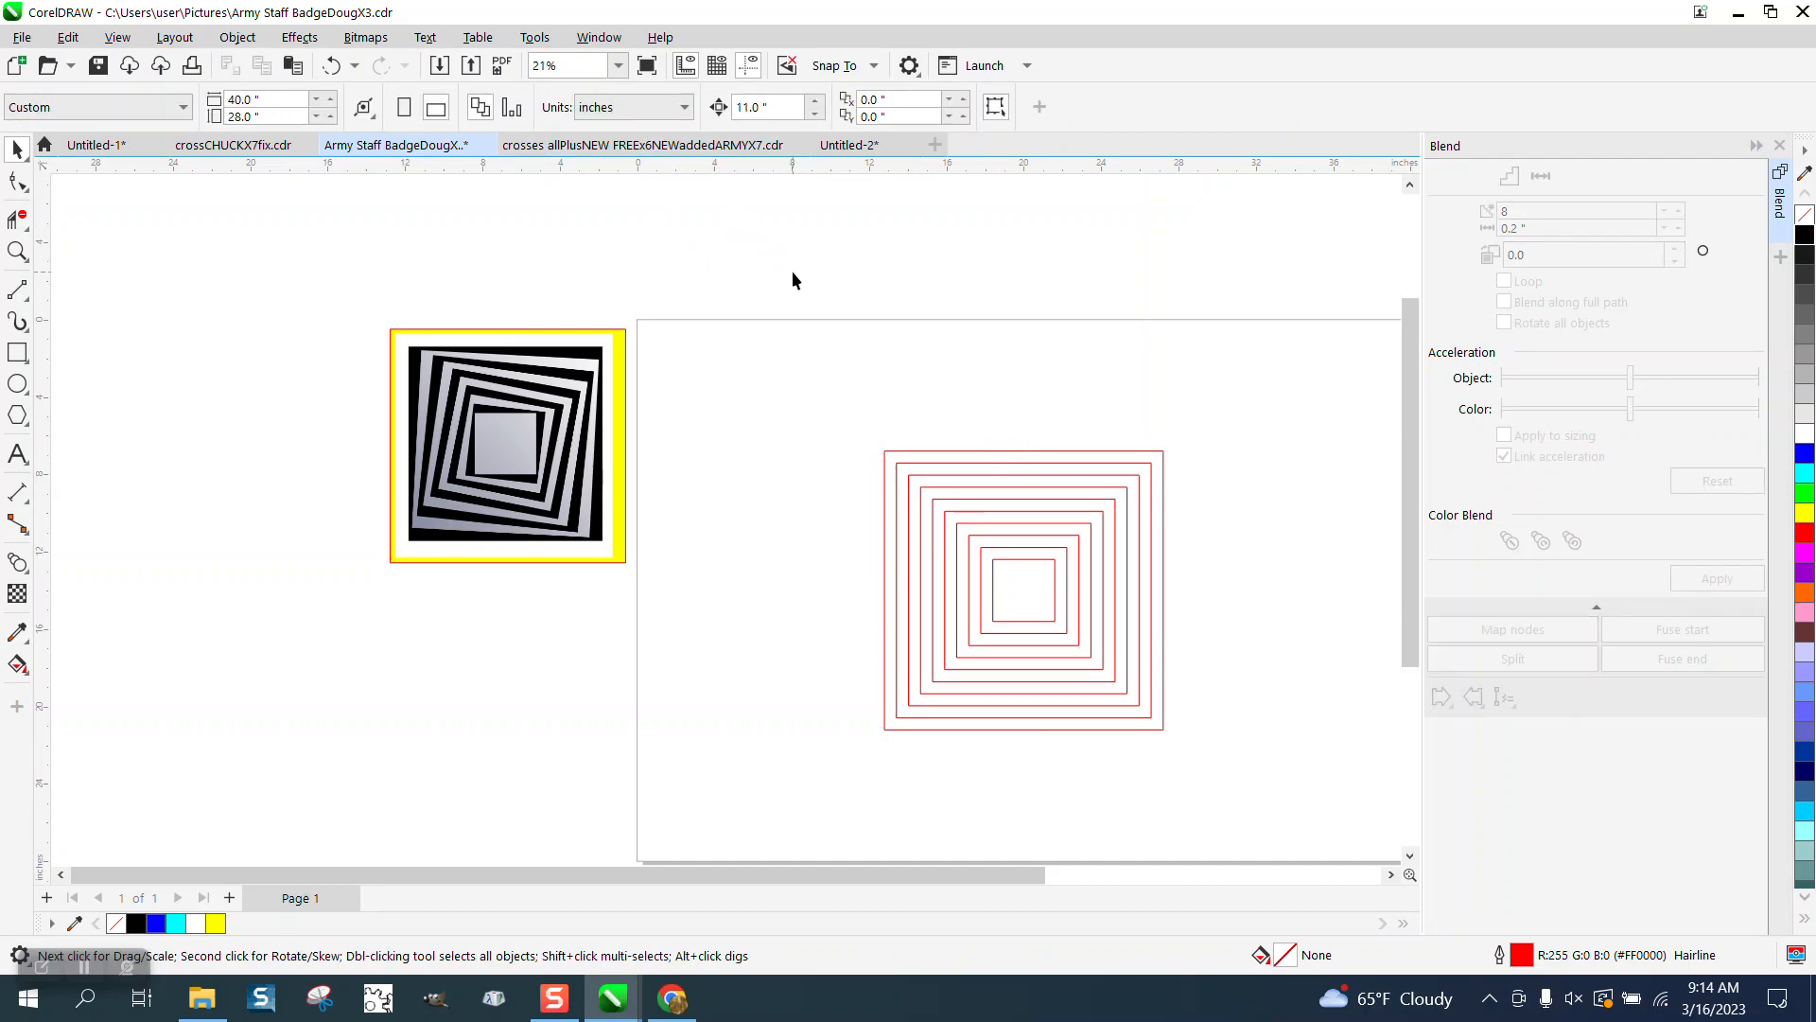
Try a blend direction of 15 degrees on the 8-step blend.
{"action": "left_click", "coordinate": [1013, 509]}
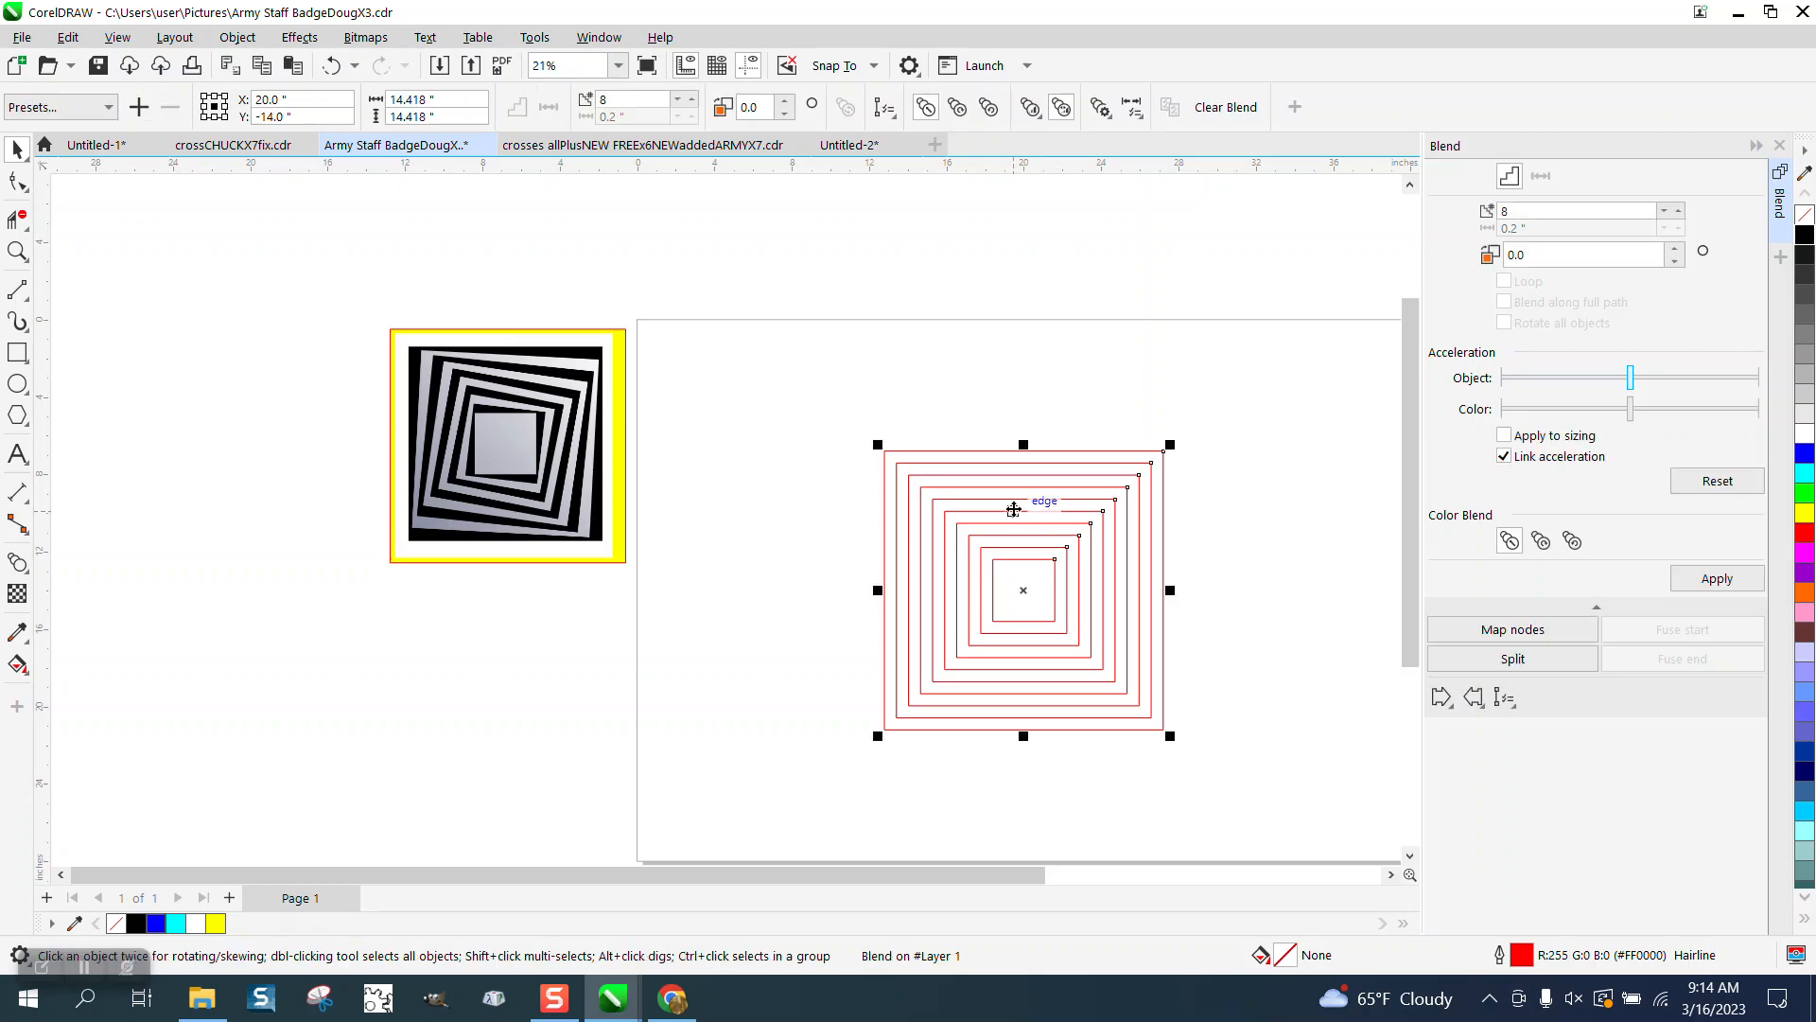
{"action": "left_click", "coordinate": [786, 102]}
{"action": "left_click", "coordinate": [786, 102]}
{"action": "left_click", "coordinate": [786, 103]}
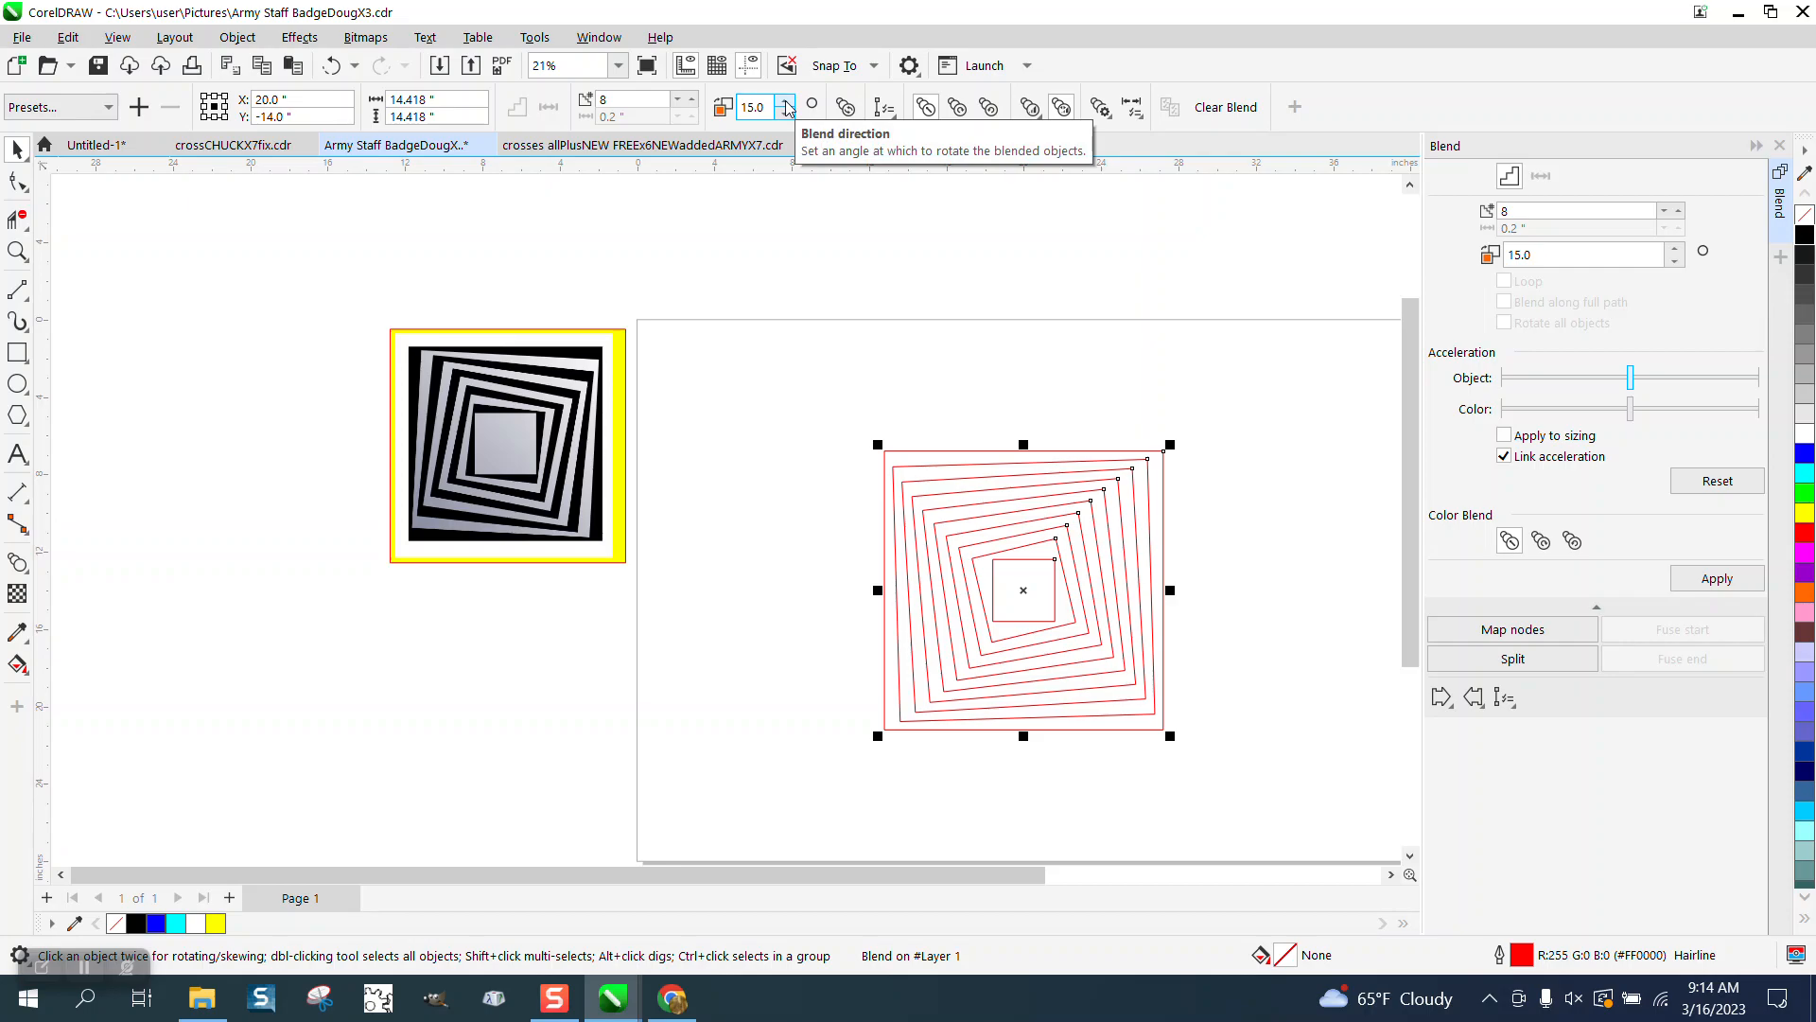
Set the blend direction to -30 degrees so the intermediate squares twist the opposite way.
{"action": "left_click", "coordinate": [785, 116]}
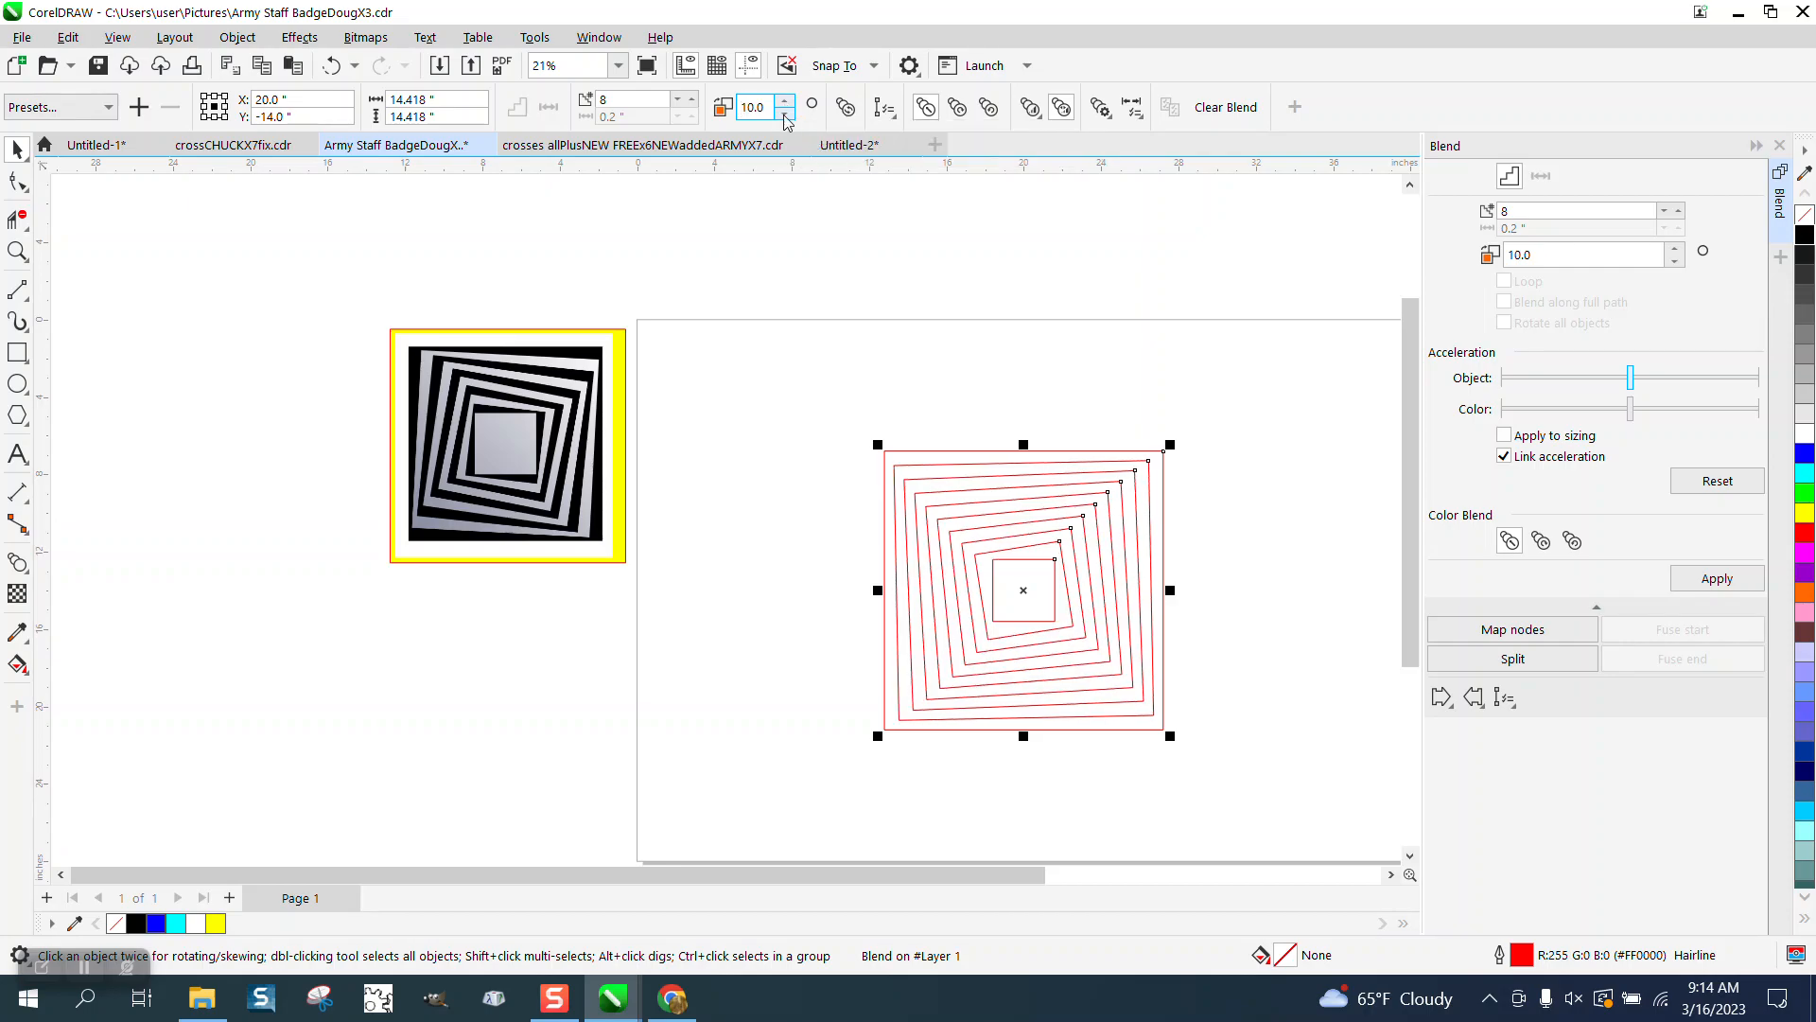
{"action": "left_click", "coordinate": [785, 116]}
{"action": "left_click", "coordinate": [785, 116]}
{"action": "left_click", "coordinate": [785, 116]}
{"action": "left_click", "coordinate": [785, 116]}
{"action": "left_click", "coordinate": [785, 115]}
{"action": "left_click", "coordinate": [786, 115]}
{"action": "left_click", "coordinate": [785, 115]}
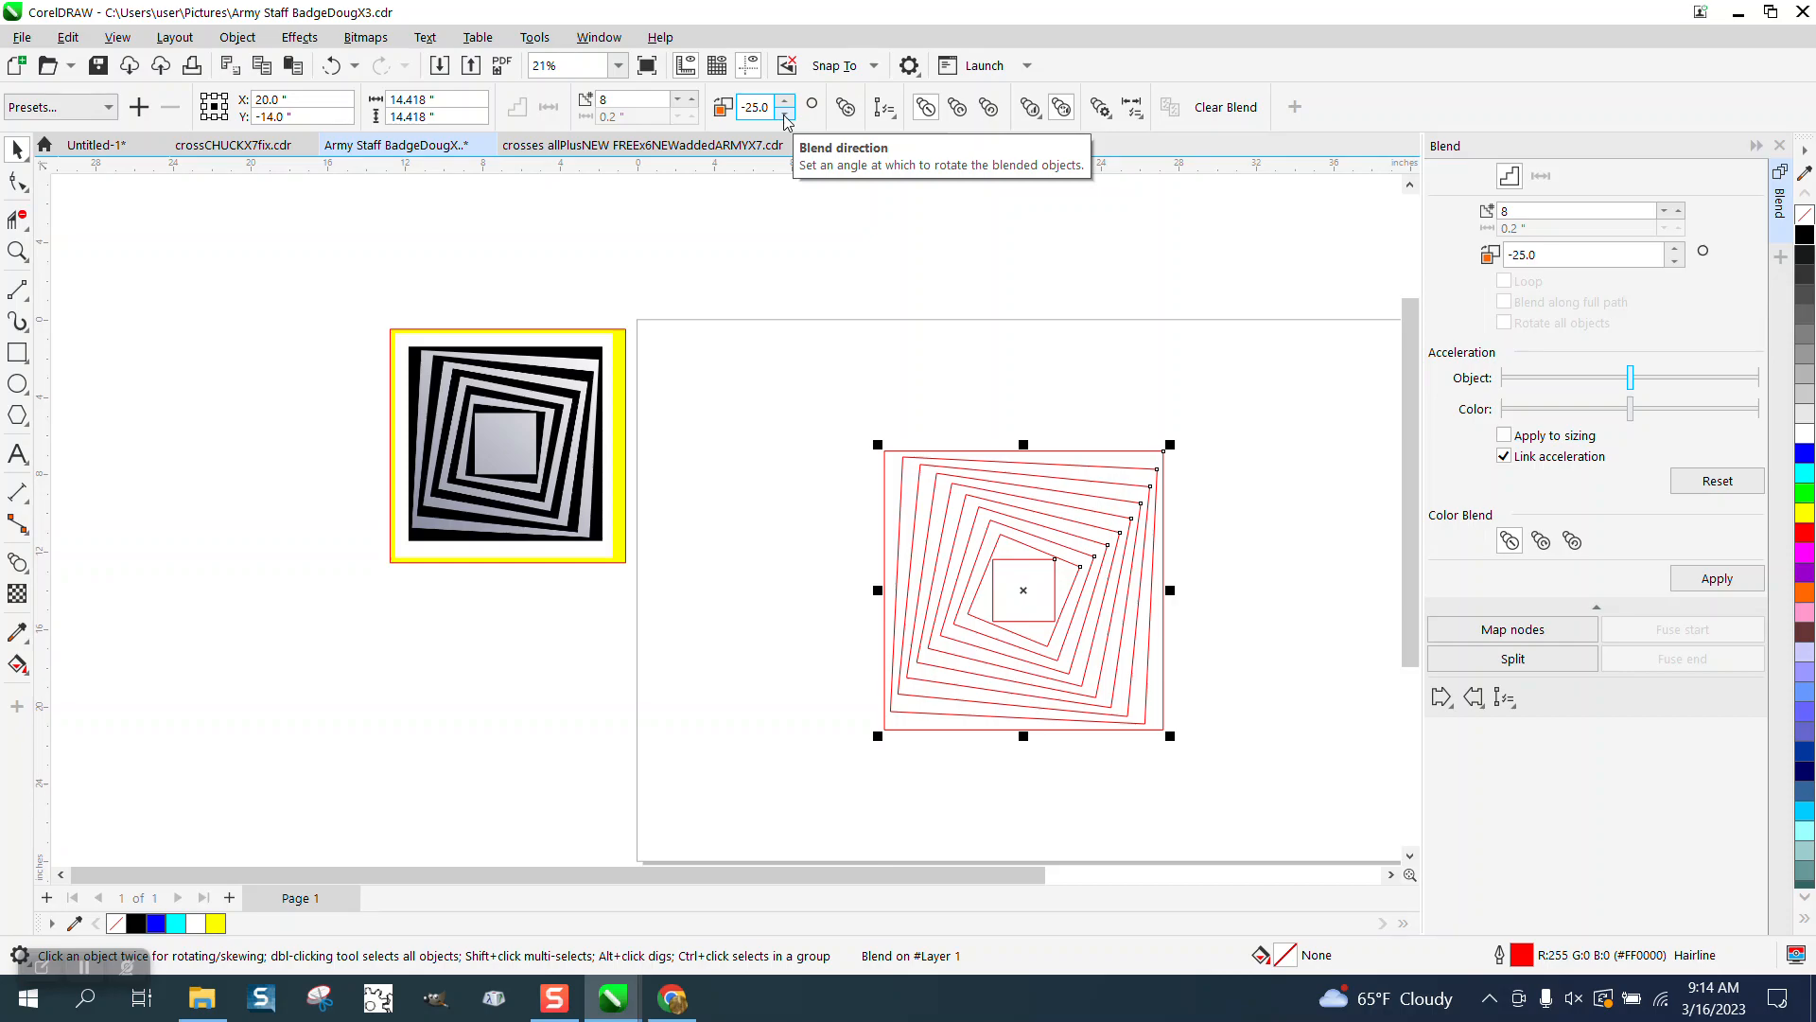
{"action": "left_click", "coordinate": [785, 116]}
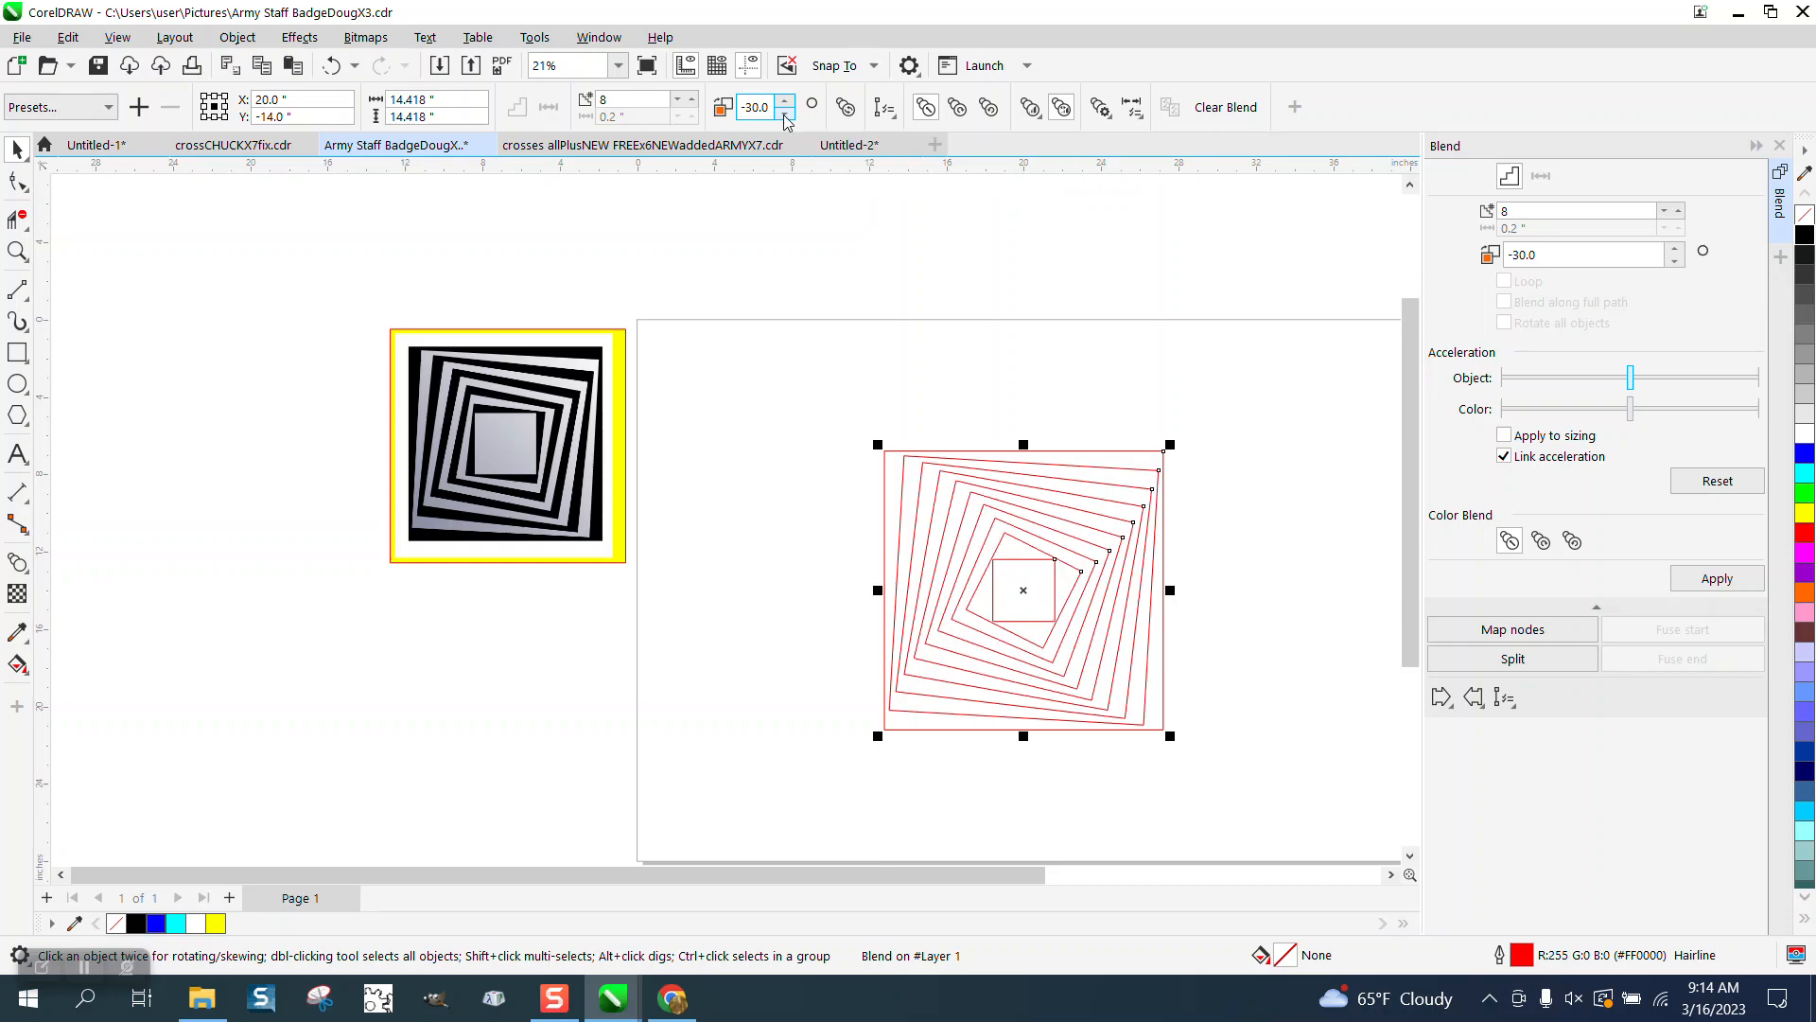
Compare the twisted blend's inner and outer squares closely with the pattern in the reference image.
{"action": "left_click", "coordinate": [16, 250]}
{"action": "left_click_drag", "start_coordinate": [1163, 697], "coordinate": [1163, 697]}
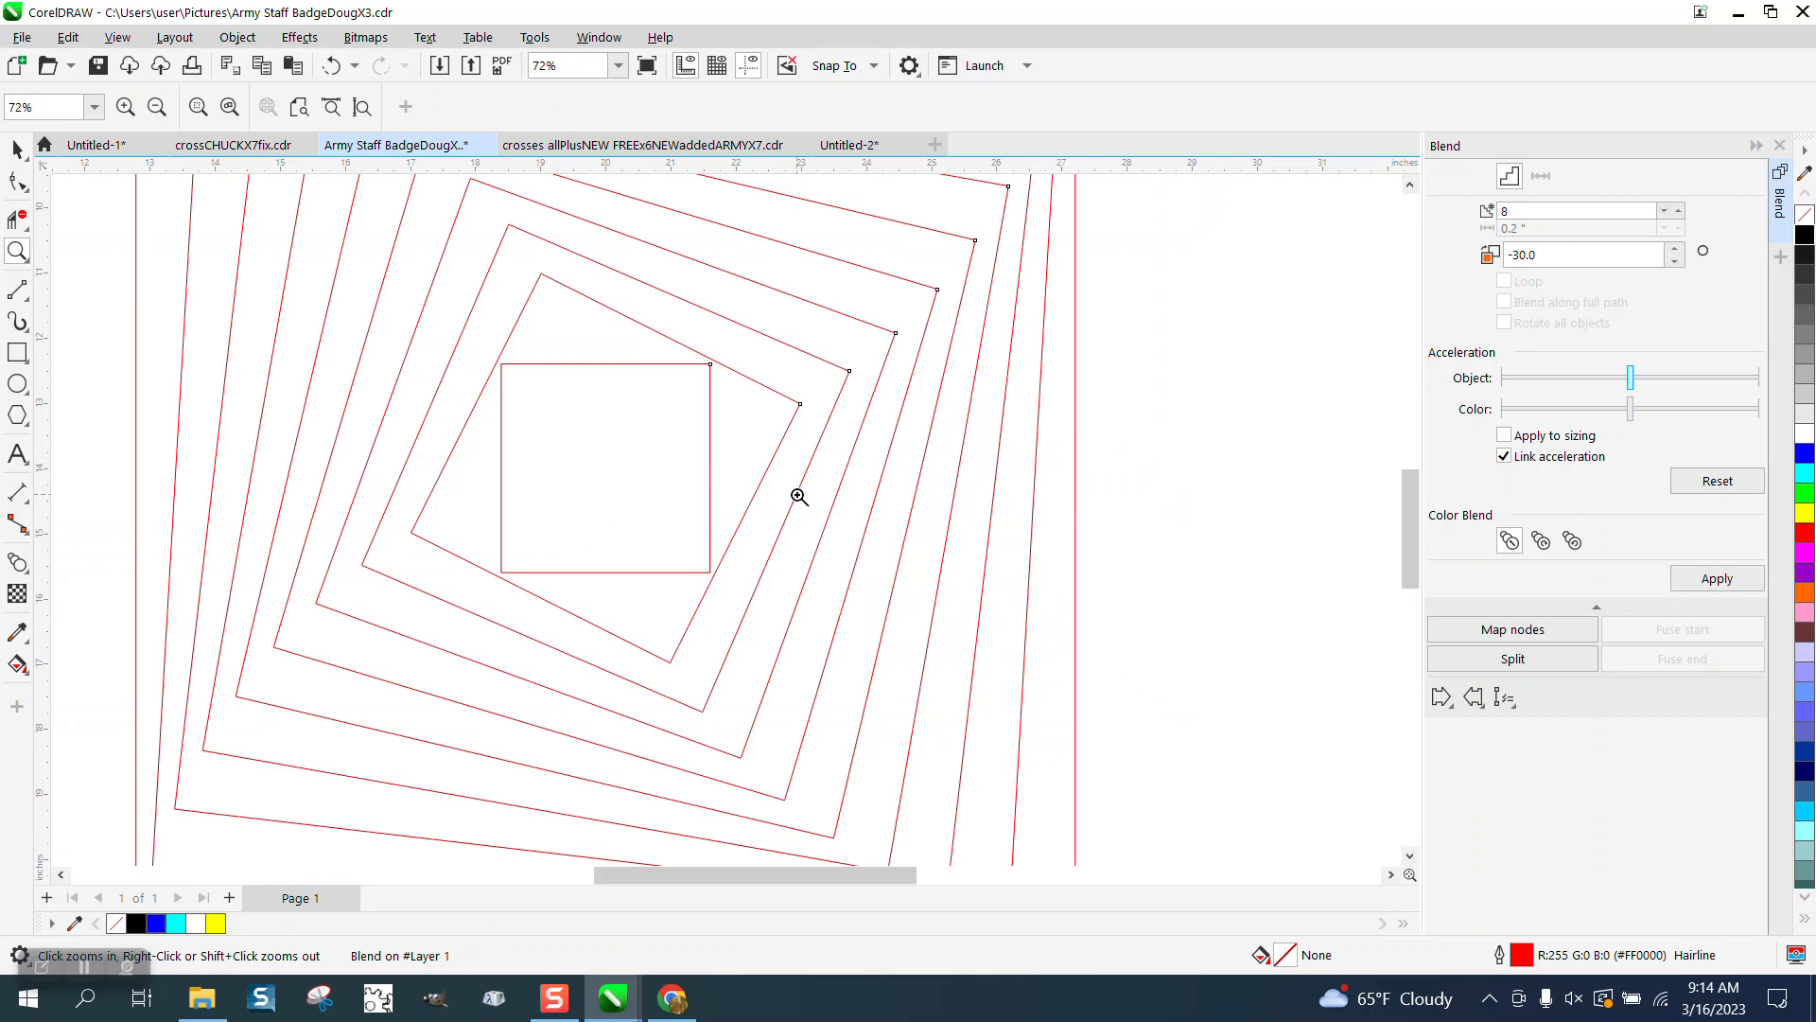
{"action": "scroll", "coordinate": [1000, 558], "scroll_direction": "down", "scroll_amount": 1}
{"action": "scroll", "coordinate": [988, 556], "scroll_direction": "down", "scroll_amount": 2}
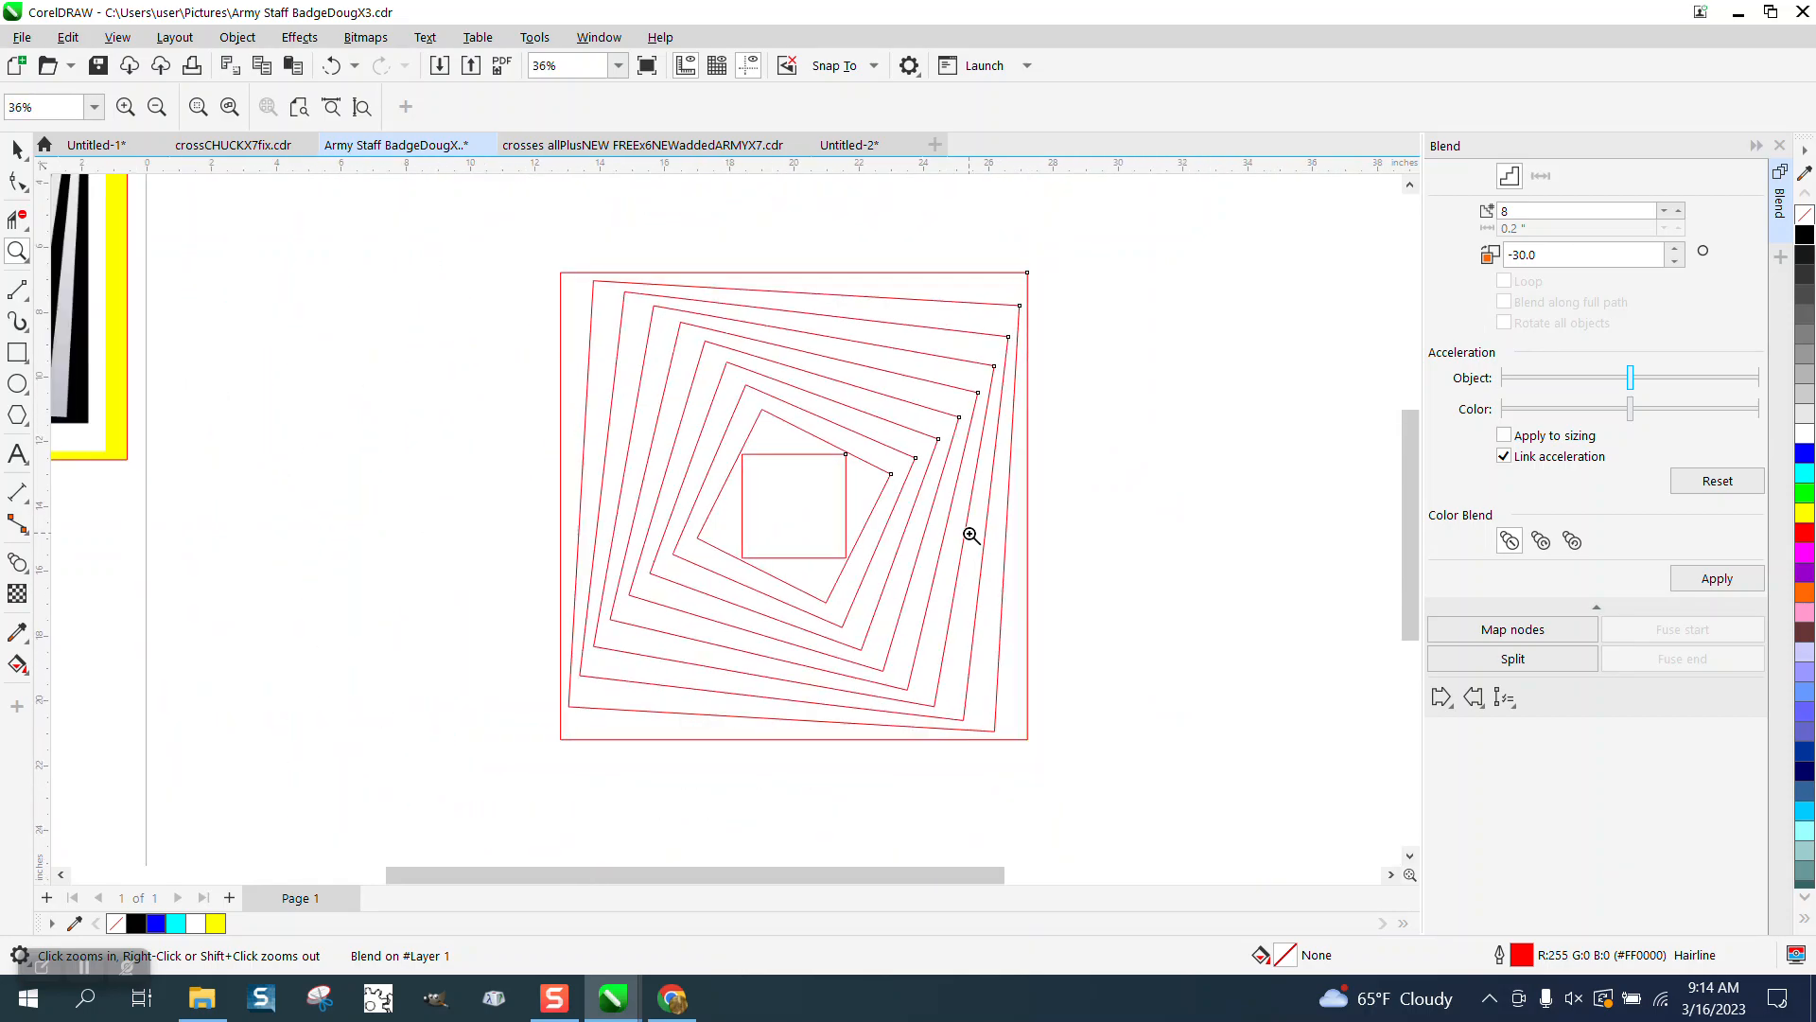
{"action": "scroll", "coordinate": [908, 599], "scroll_direction": "down", "scroll_amount": 1}
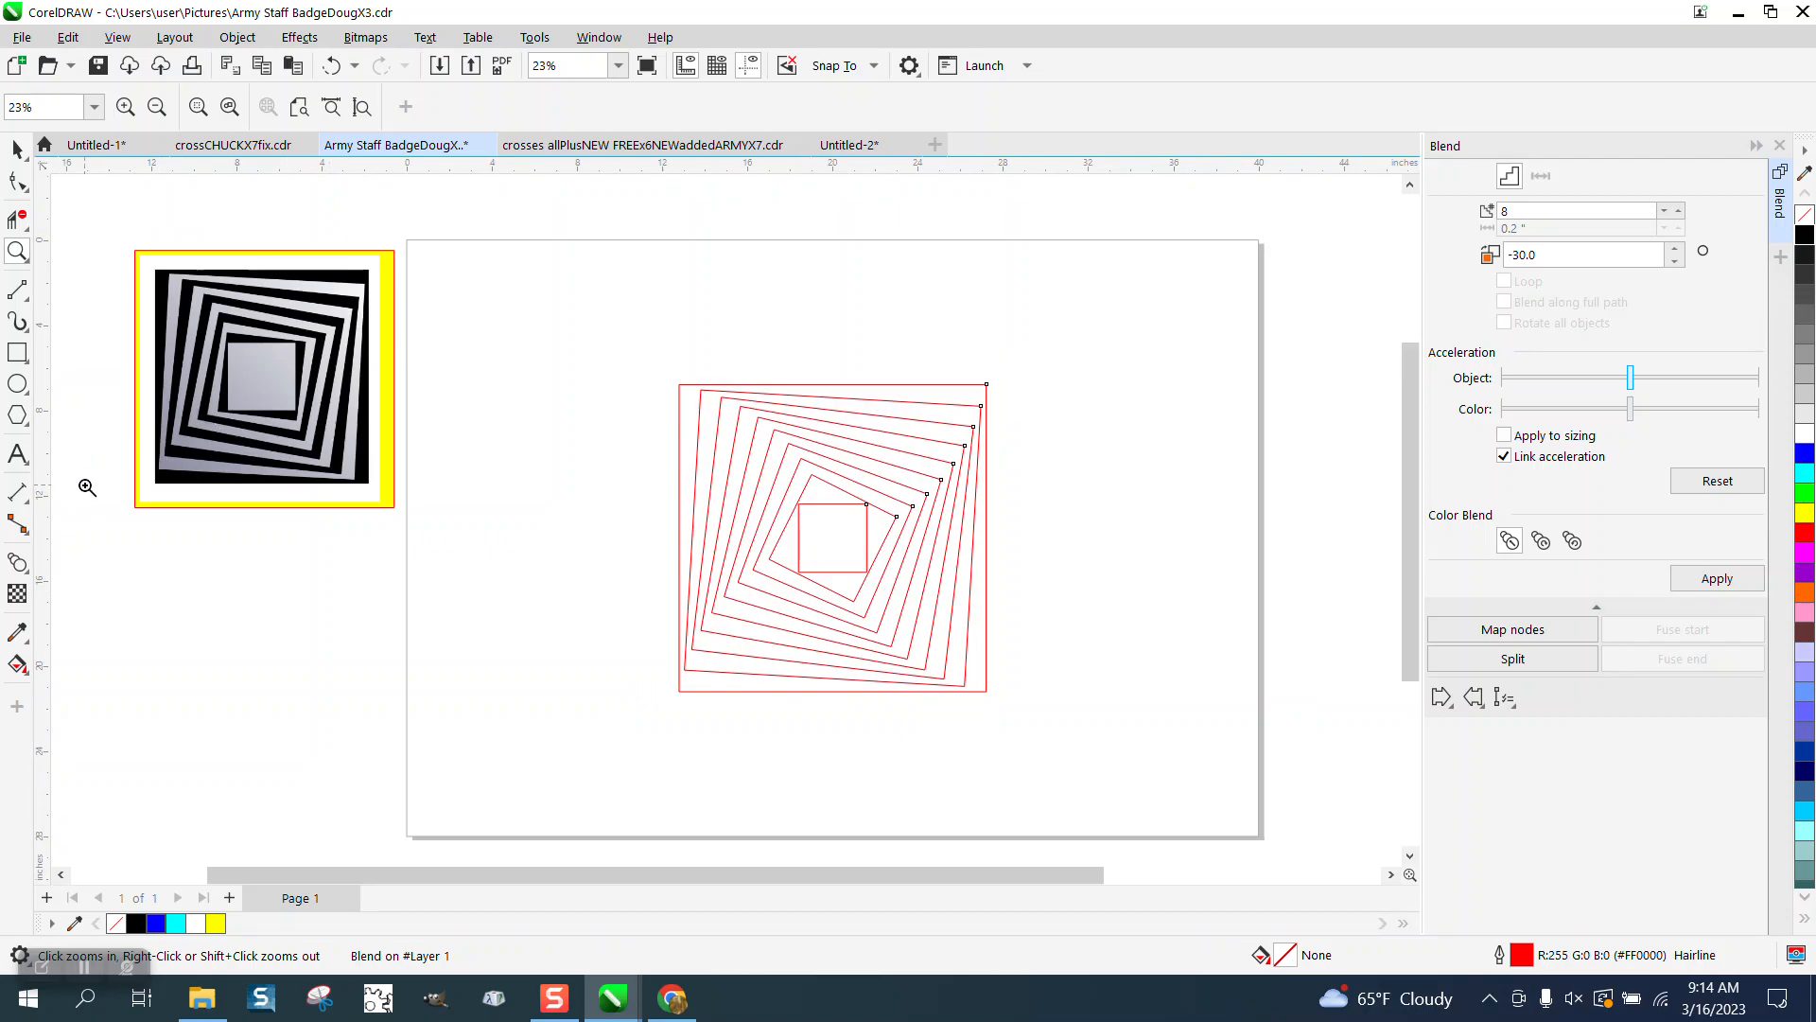
{"action": "left_click_drag", "start_coordinate": [119, 284], "coordinate": [420, 520]}
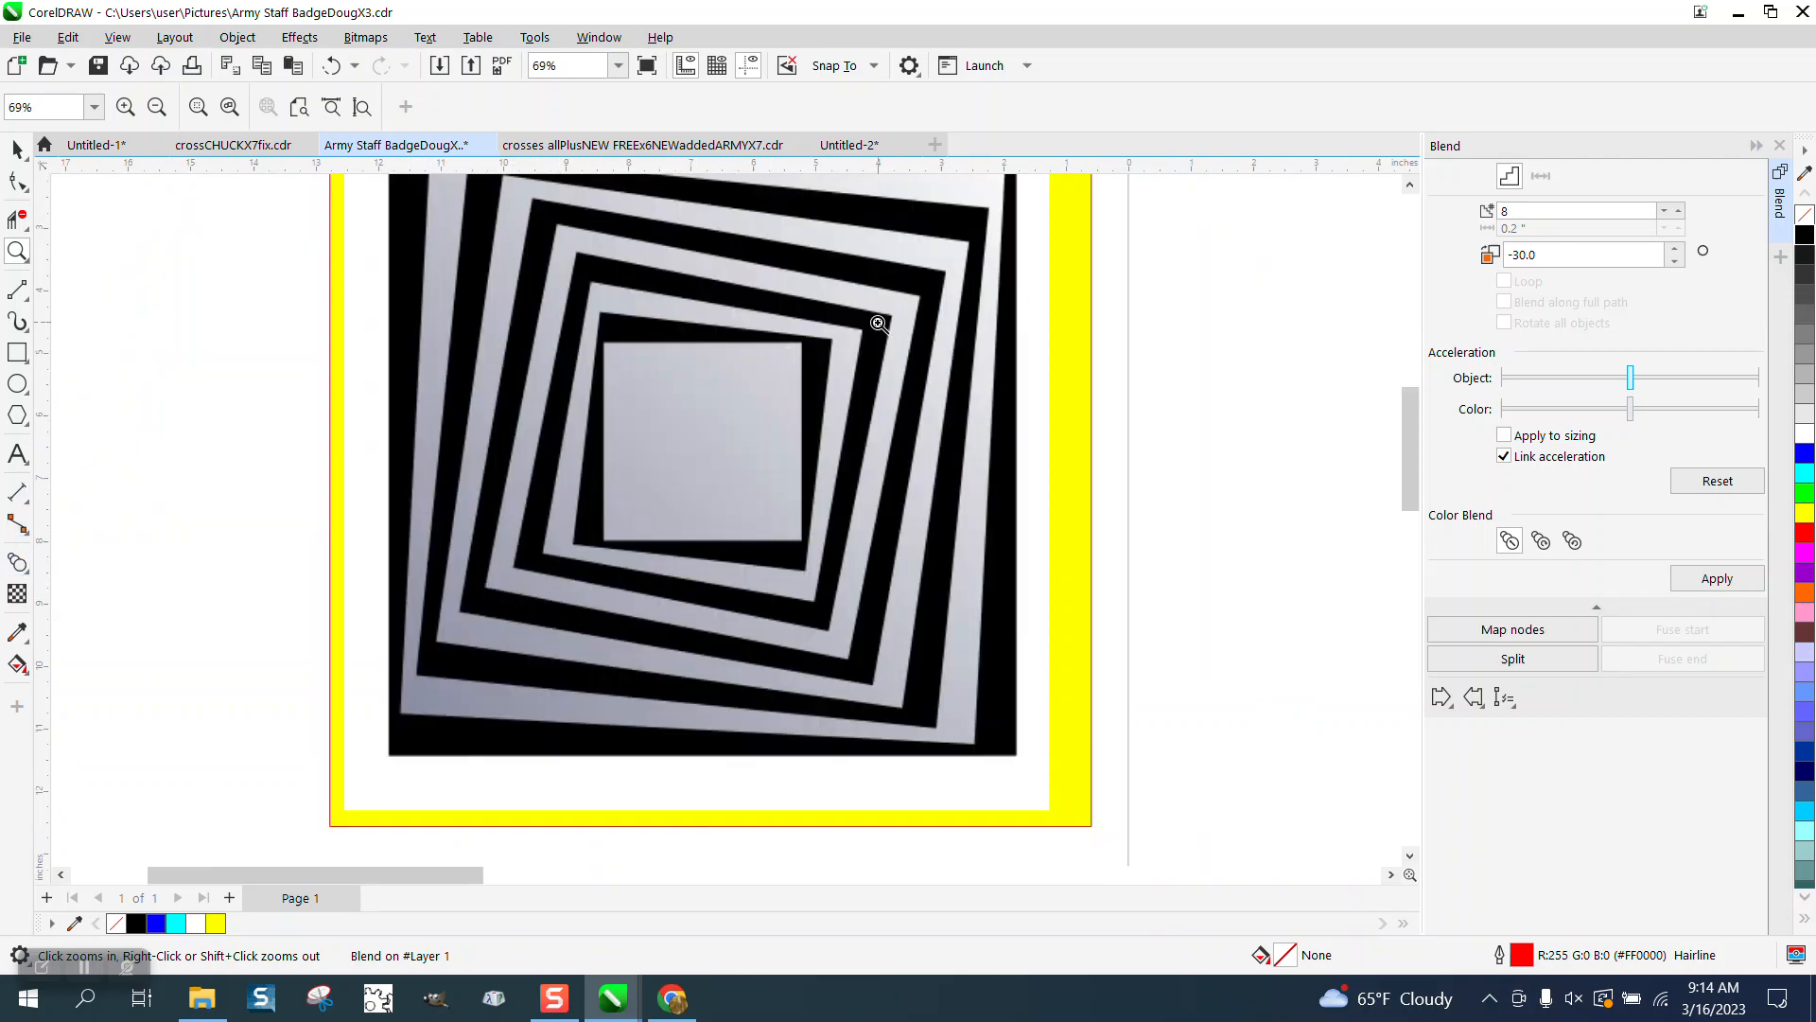
{"action": "scroll", "coordinate": [528, 365], "scroll_direction": "down", "scroll_amount": 4}
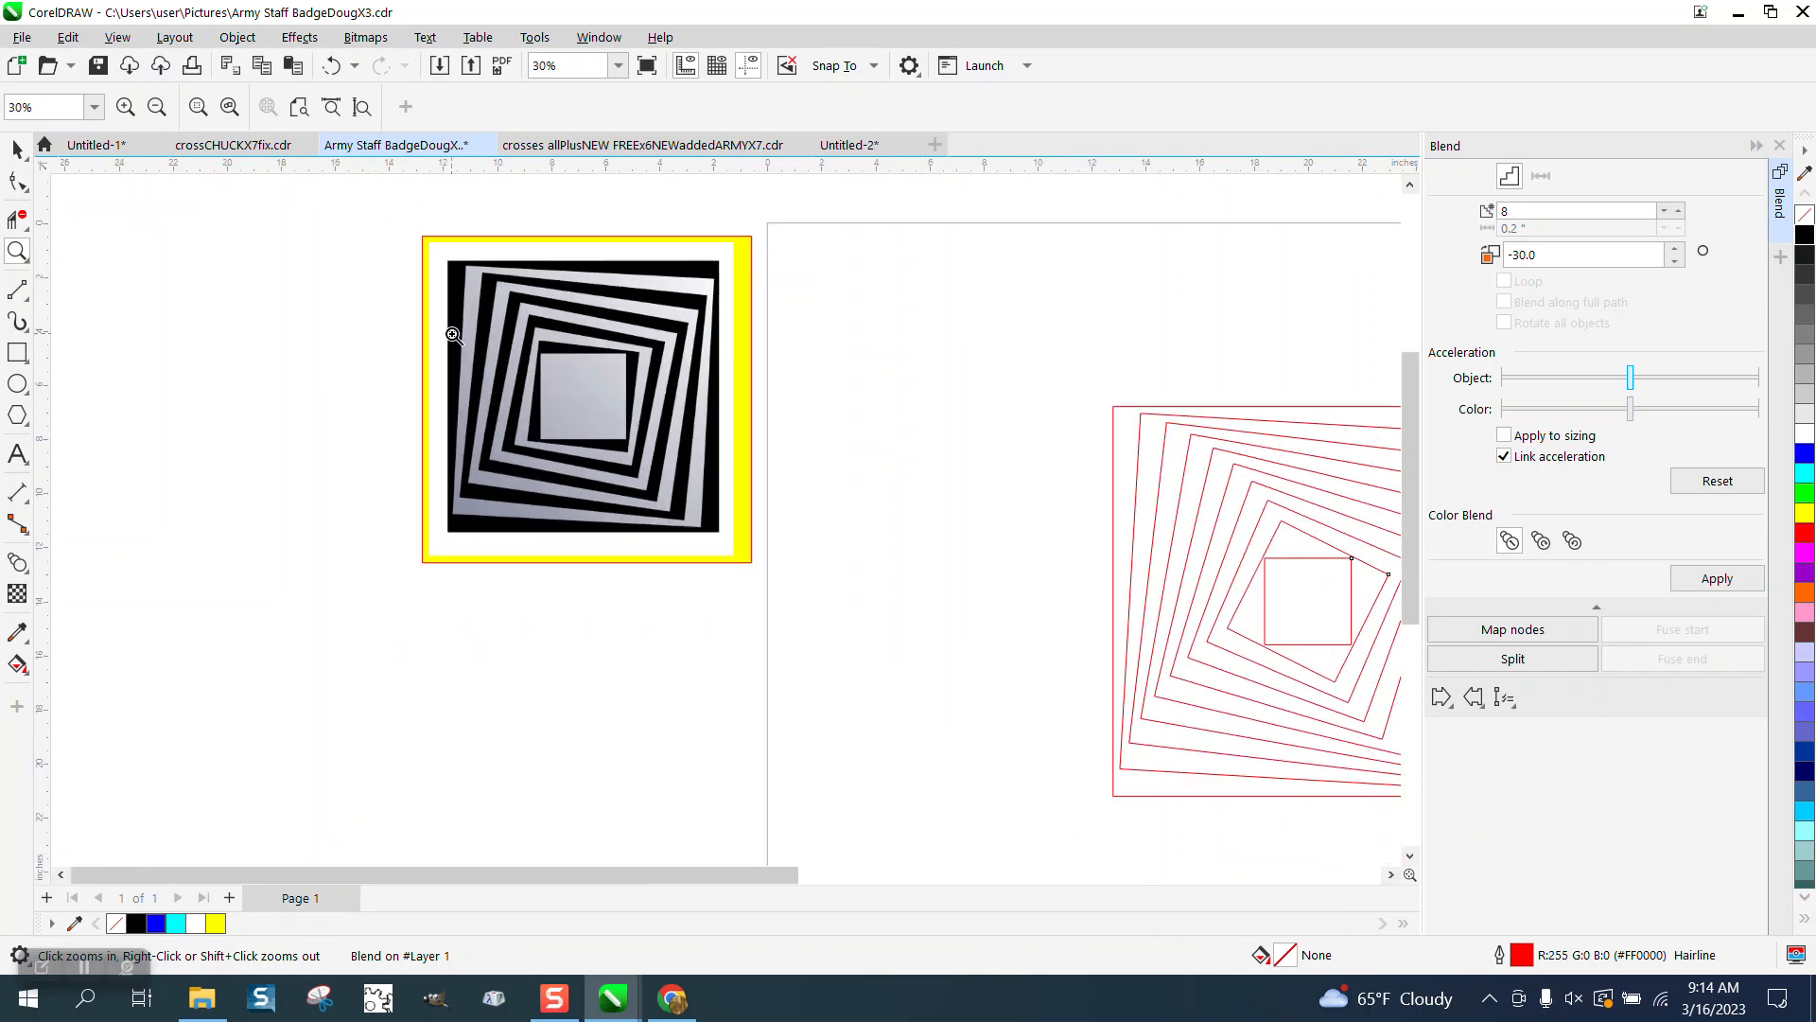
{"action": "left_click_drag", "start_coordinate": [1044, 529], "coordinate": [1420, 768]}
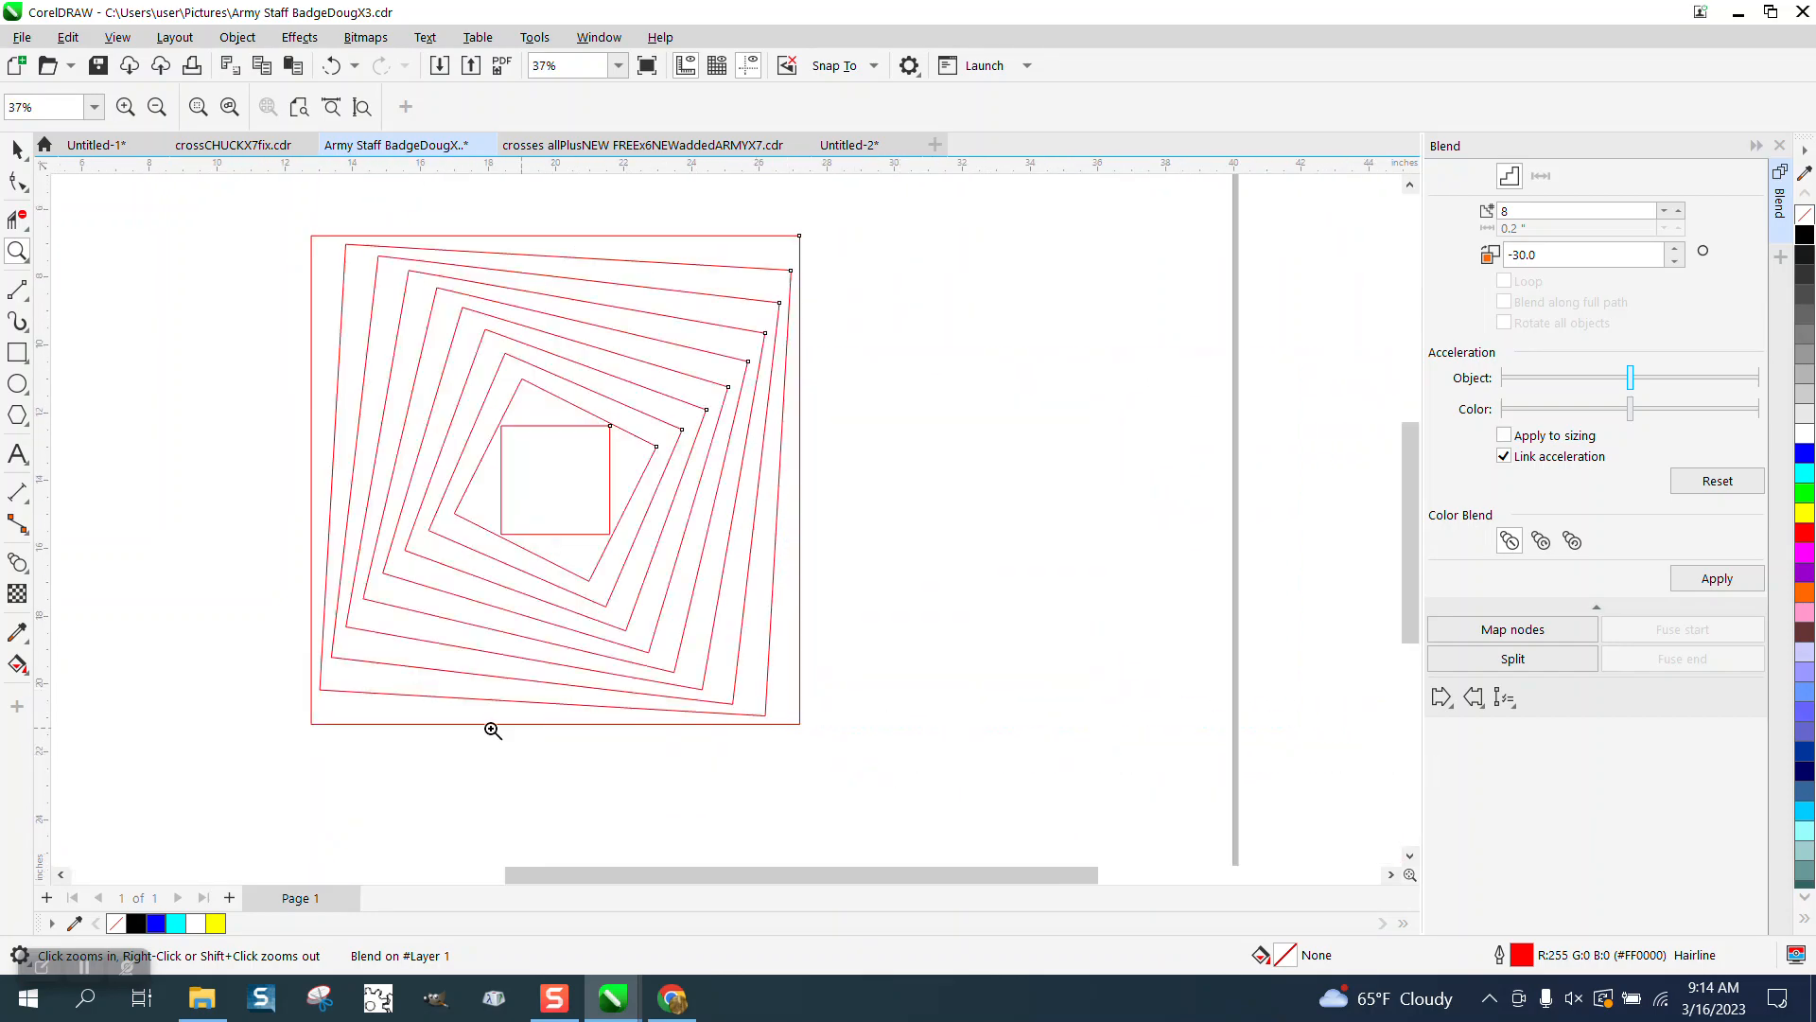
Try filling the outermost band between the squares with blue using Smart Fill, and undo the fill.
{"action": "left_click", "coordinate": [17, 664]}
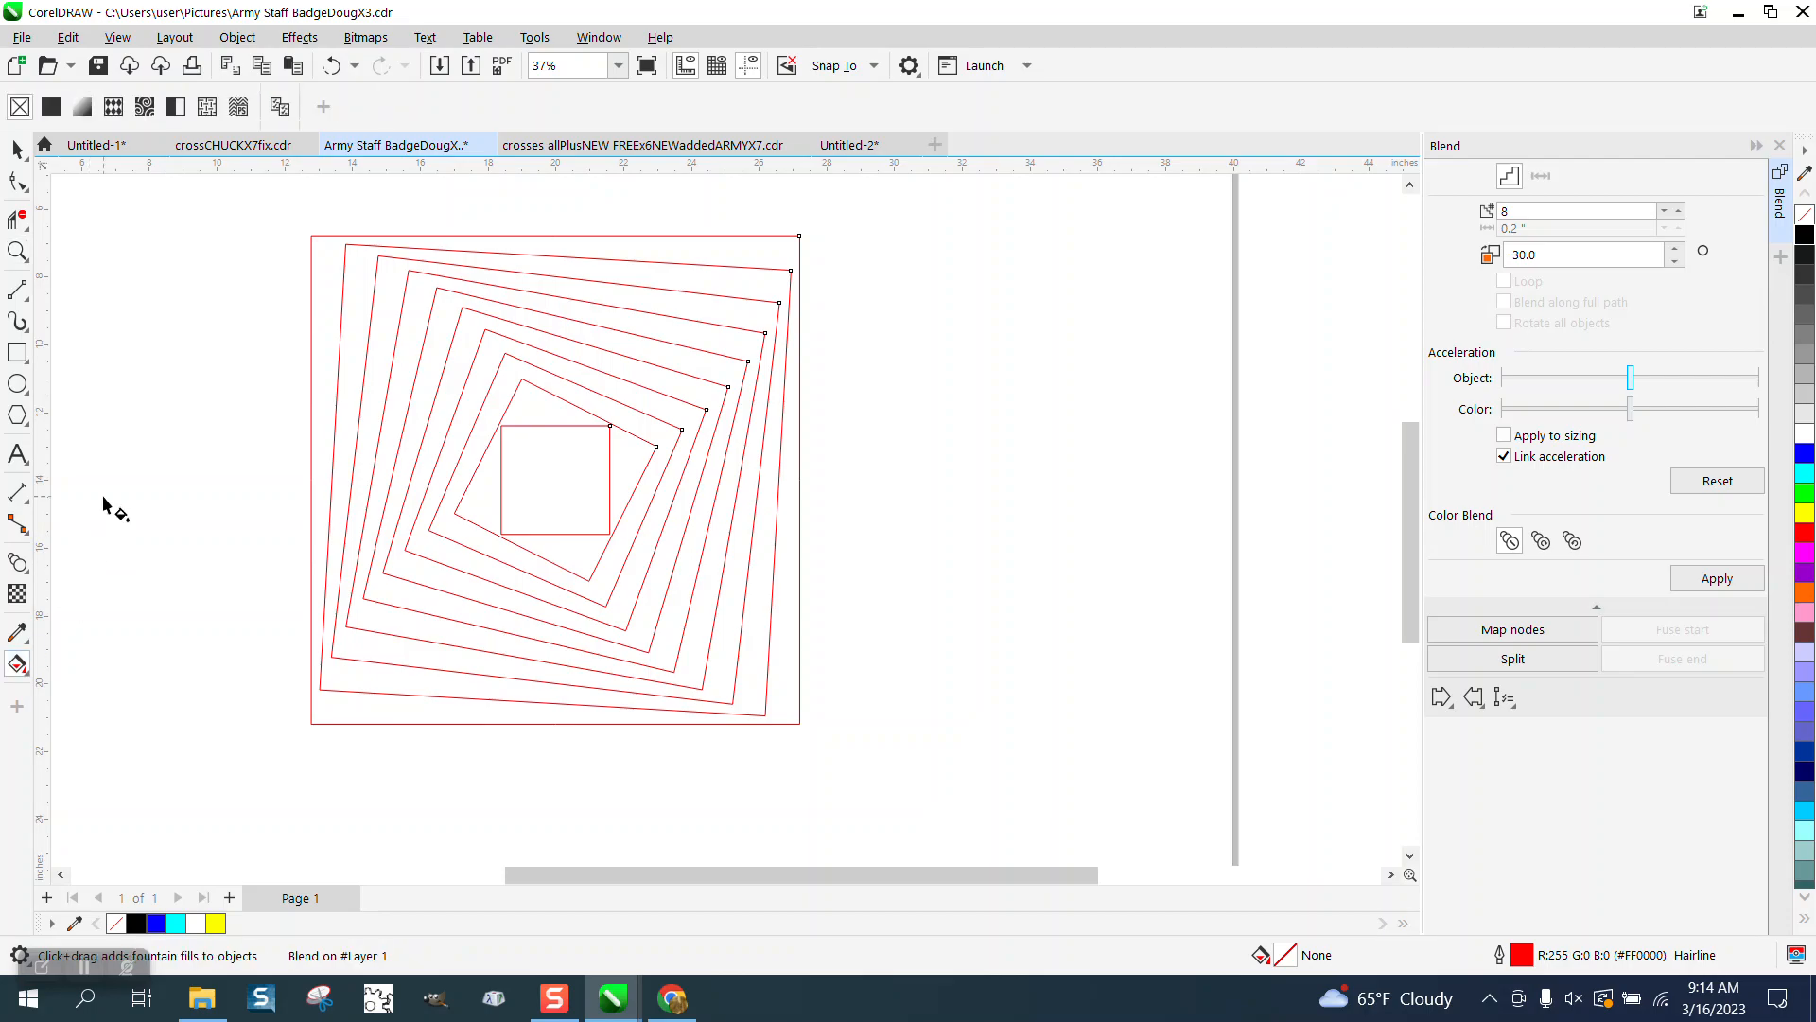
{"action": "left_click", "coordinate": [32, 676]}
{"action": "left_click", "coordinate": [101, 688]}
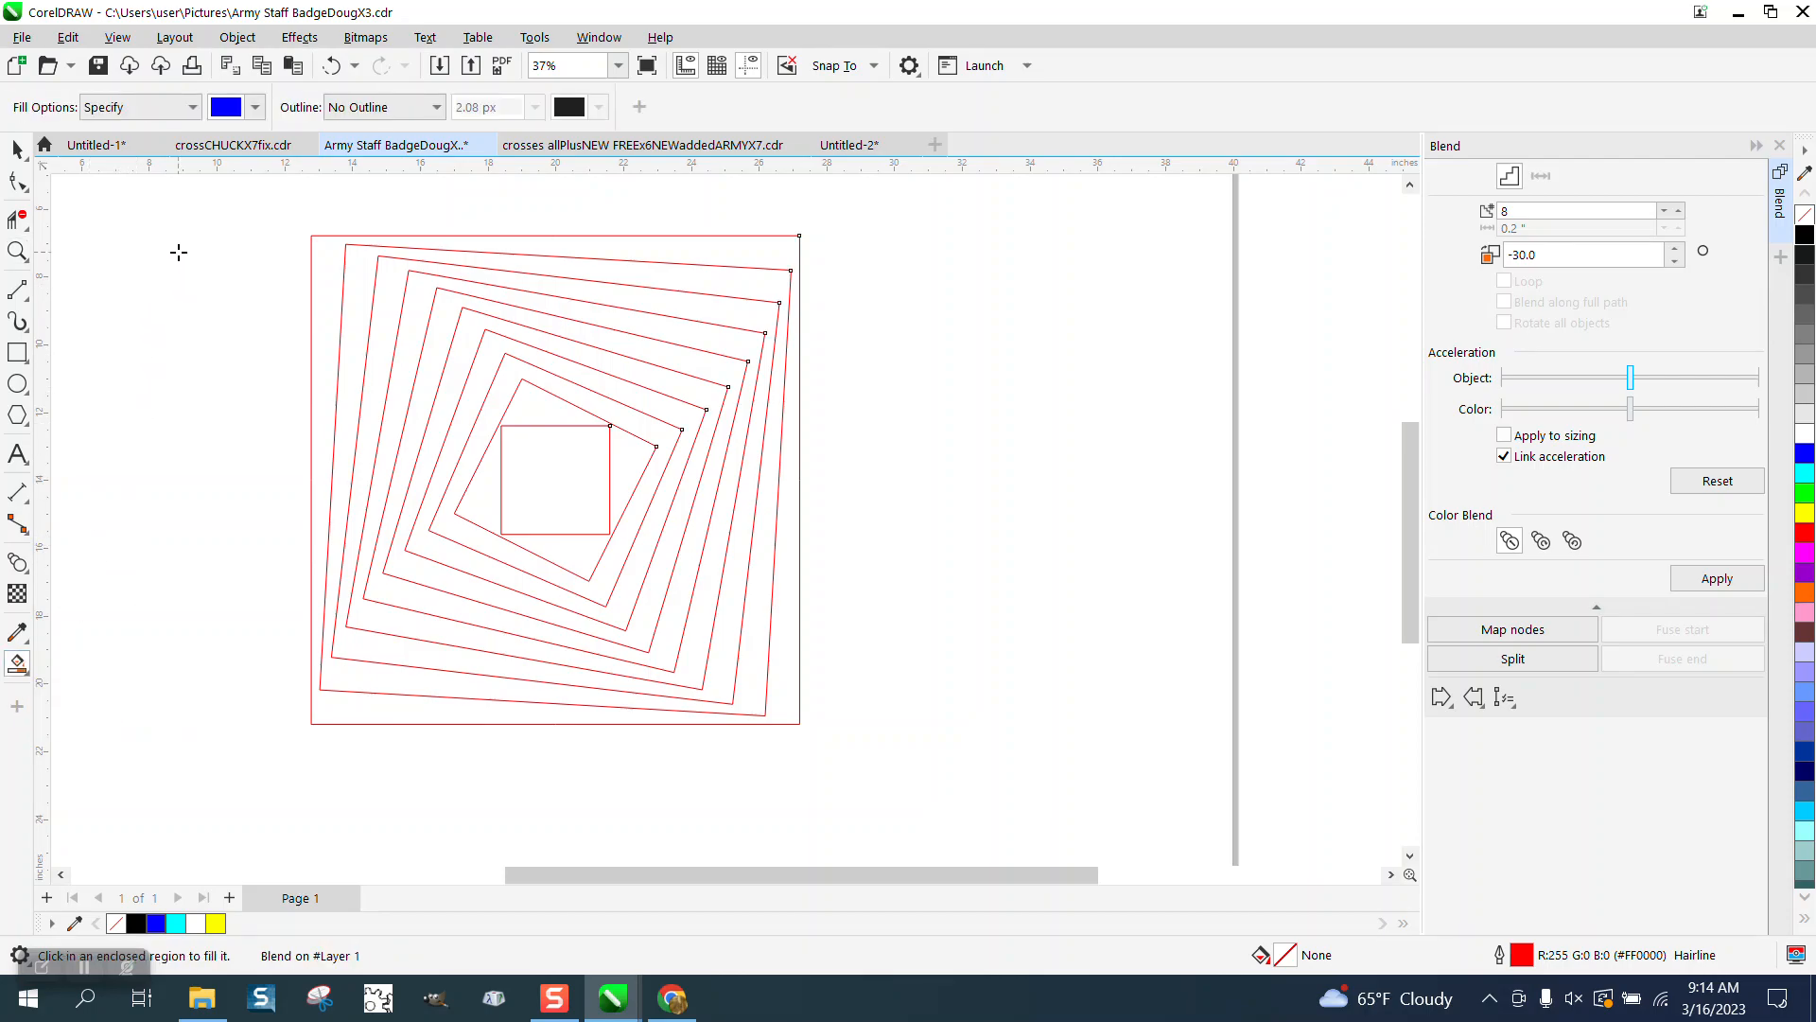
{"action": "left_click", "coordinate": [255, 106]}
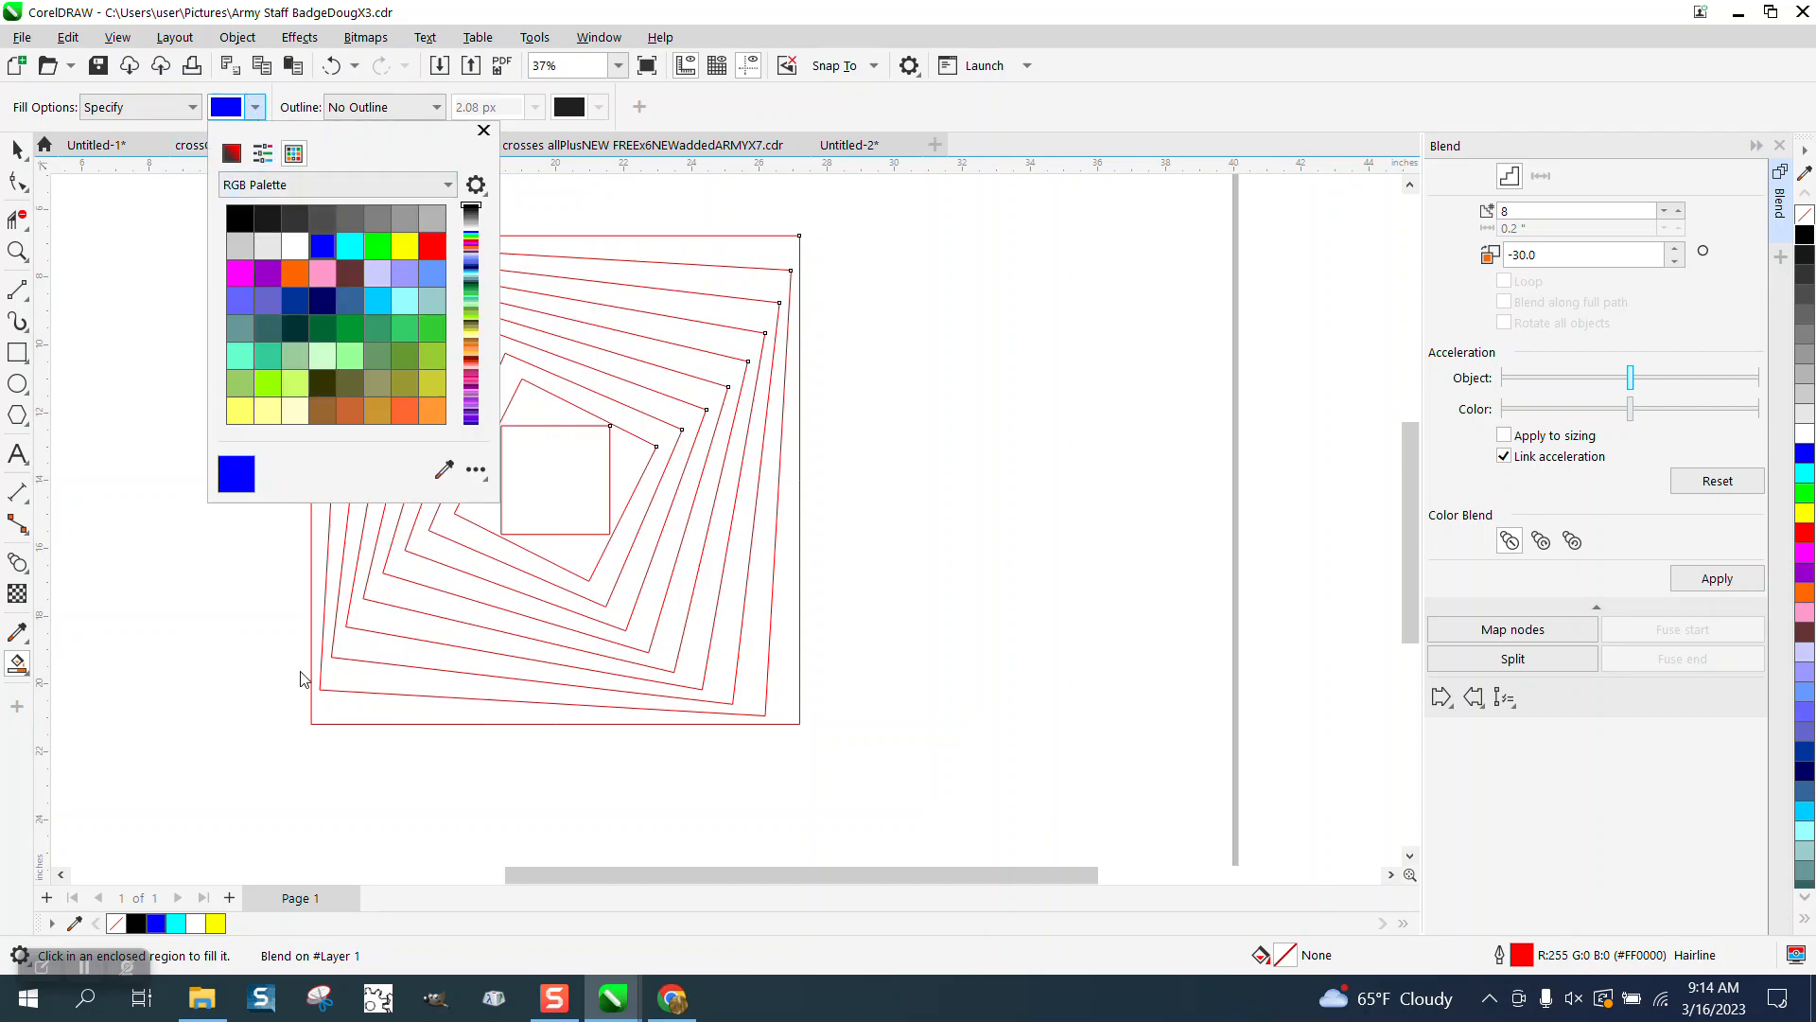
{"action": "left_click", "coordinate": [348, 707]}
{"action": "left_click", "coordinate": [348, 707]}
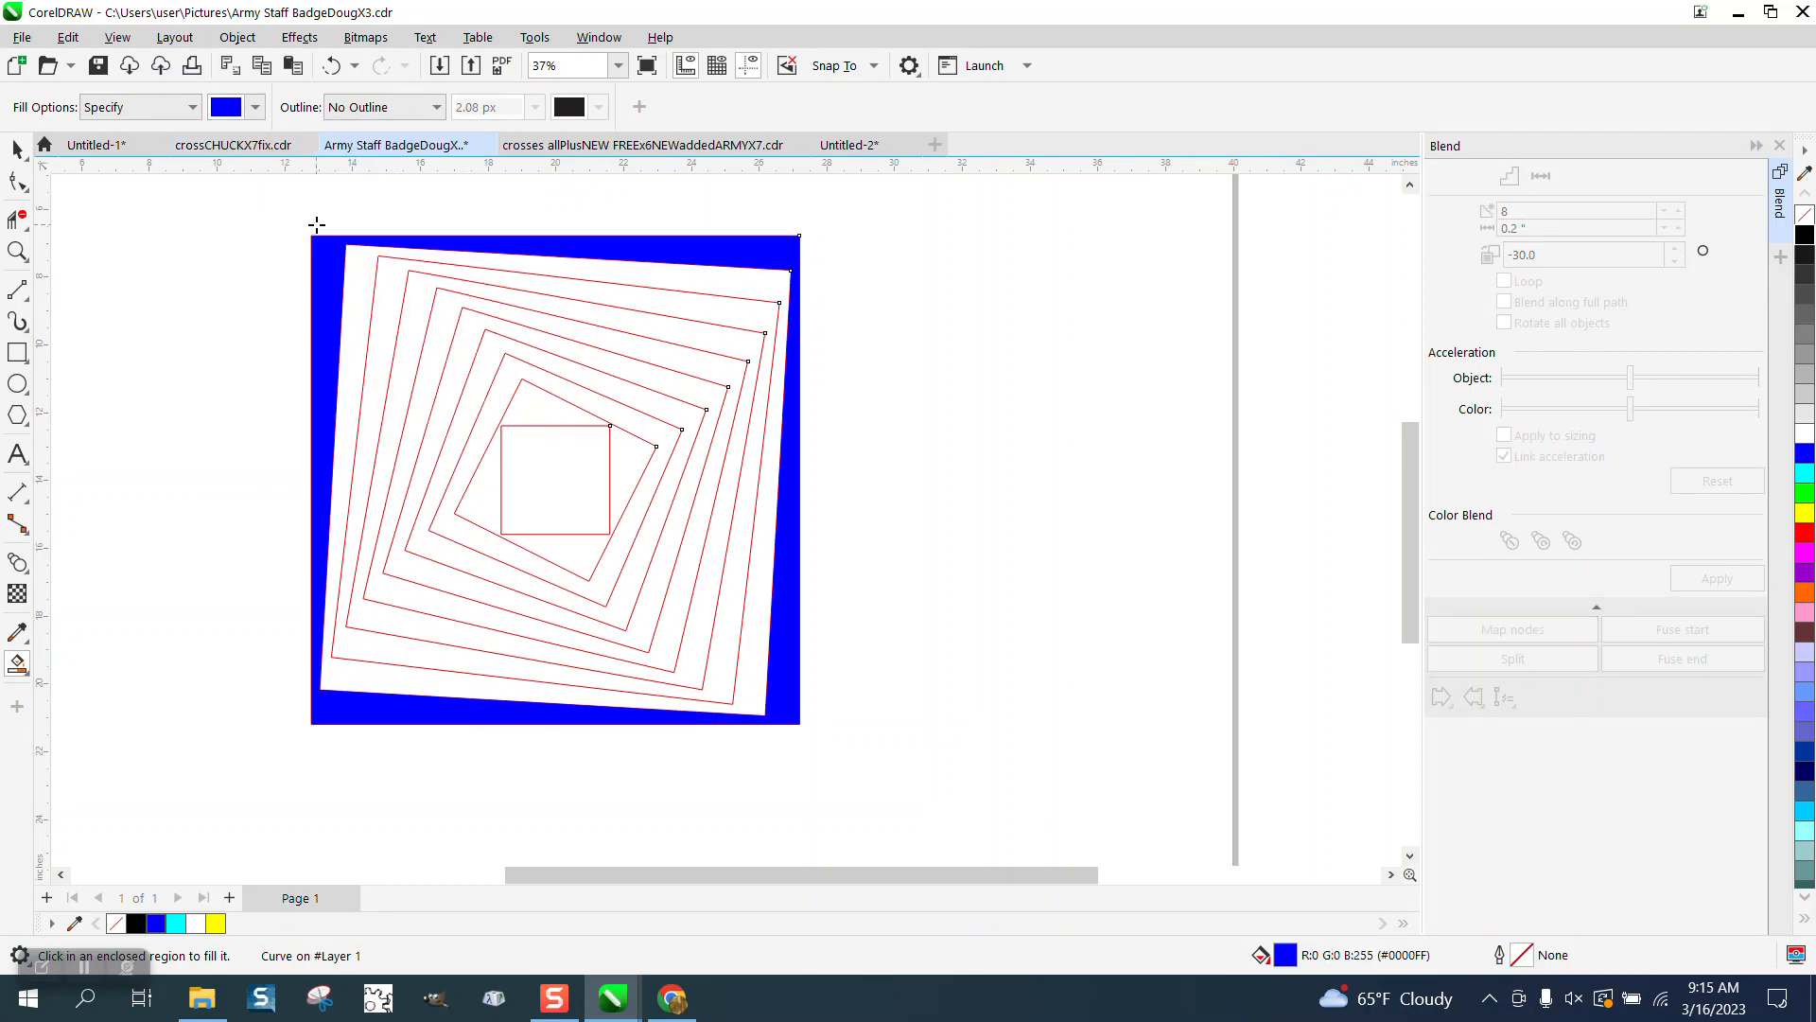
{"action": "left_click", "coordinate": [331, 66]}
Set the Smart Fill colour to black and fill every other band, from the outermost one to the one around the centre square.
{"action": "left_click", "coordinate": [256, 107]}
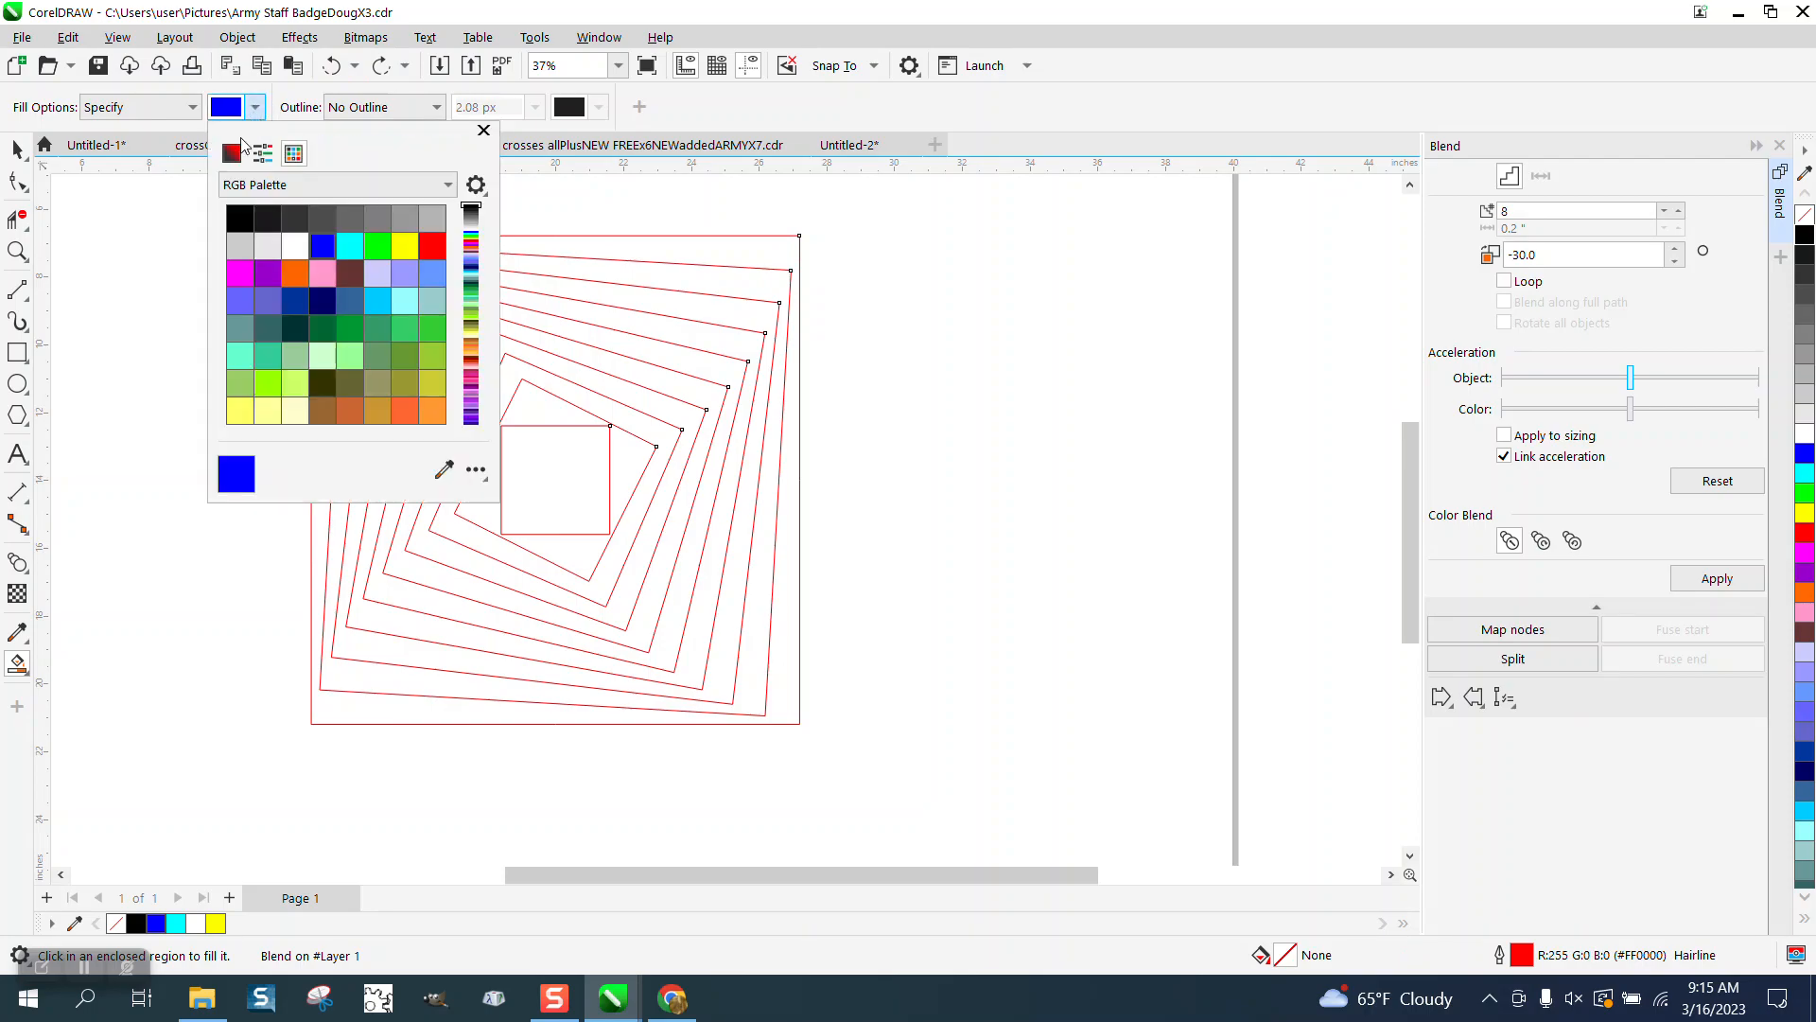
{"action": "left_click", "coordinate": [239, 218]}
{"action": "left_click", "coordinate": [348, 706]}
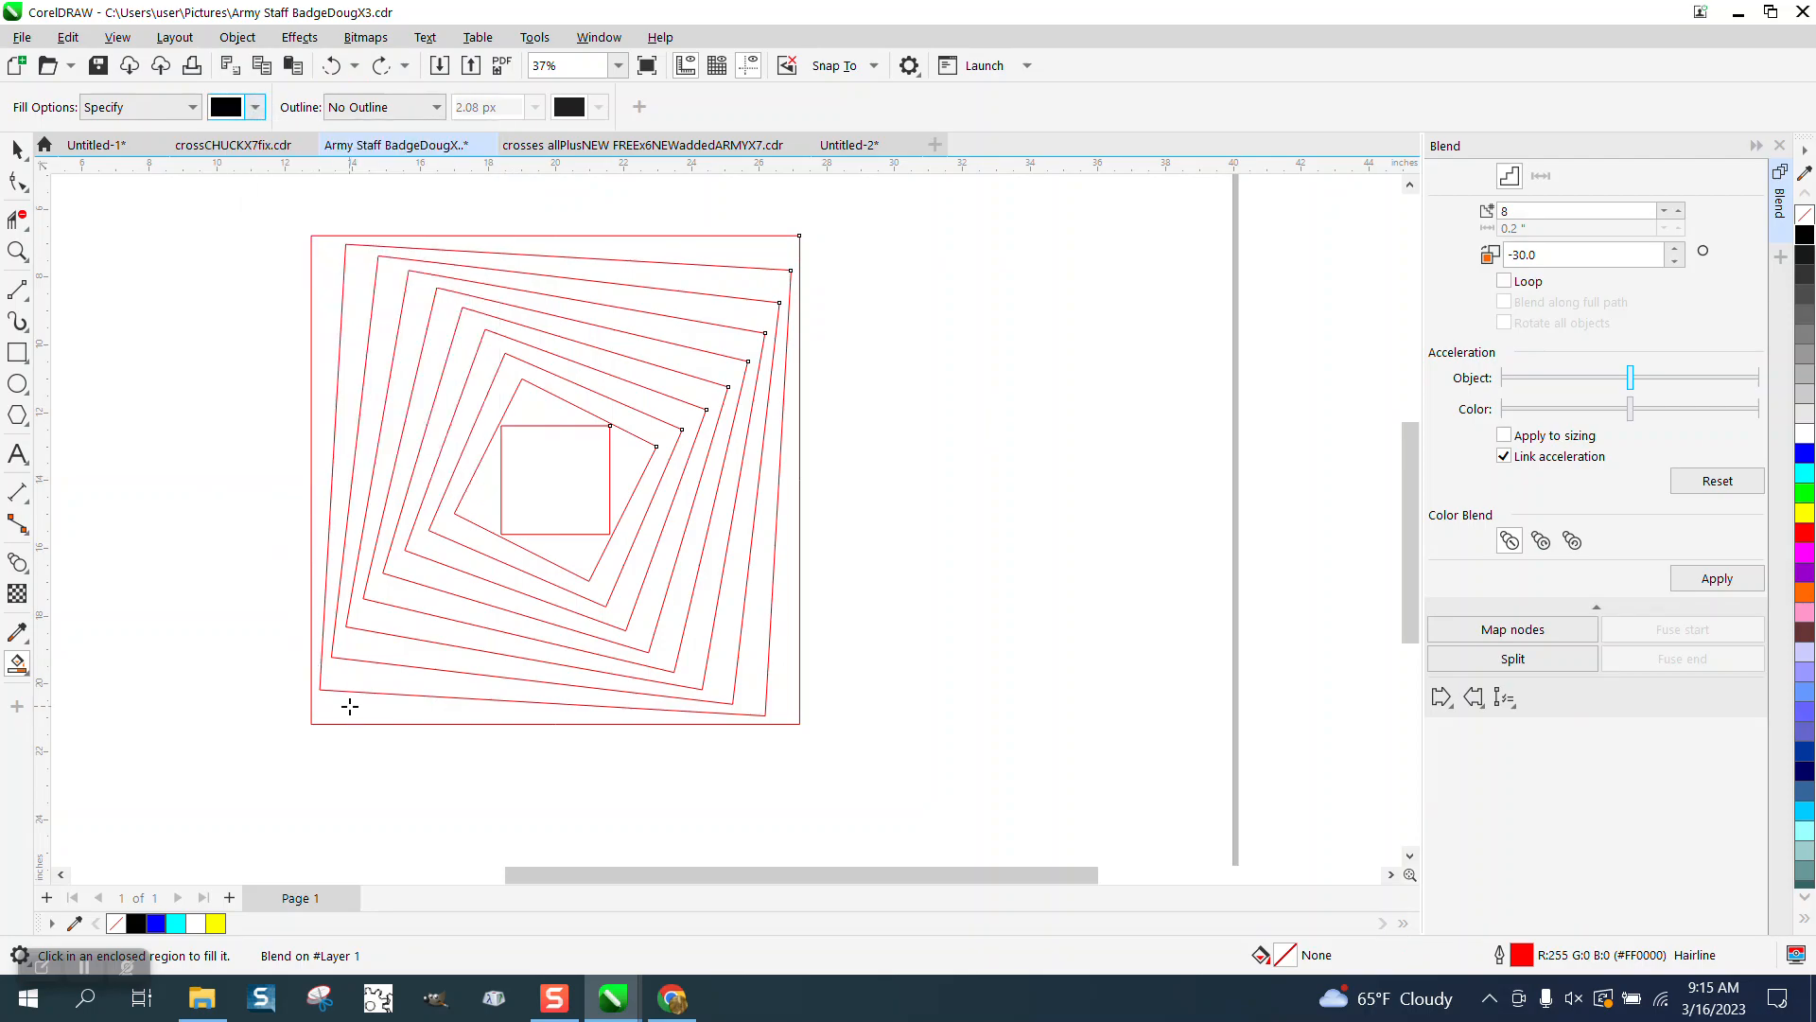
{"action": "left_click", "coordinate": [348, 707]}
{"action": "left_click", "coordinate": [380, 655]}
{"action": "left_click", "coordinate": [433, 590]}
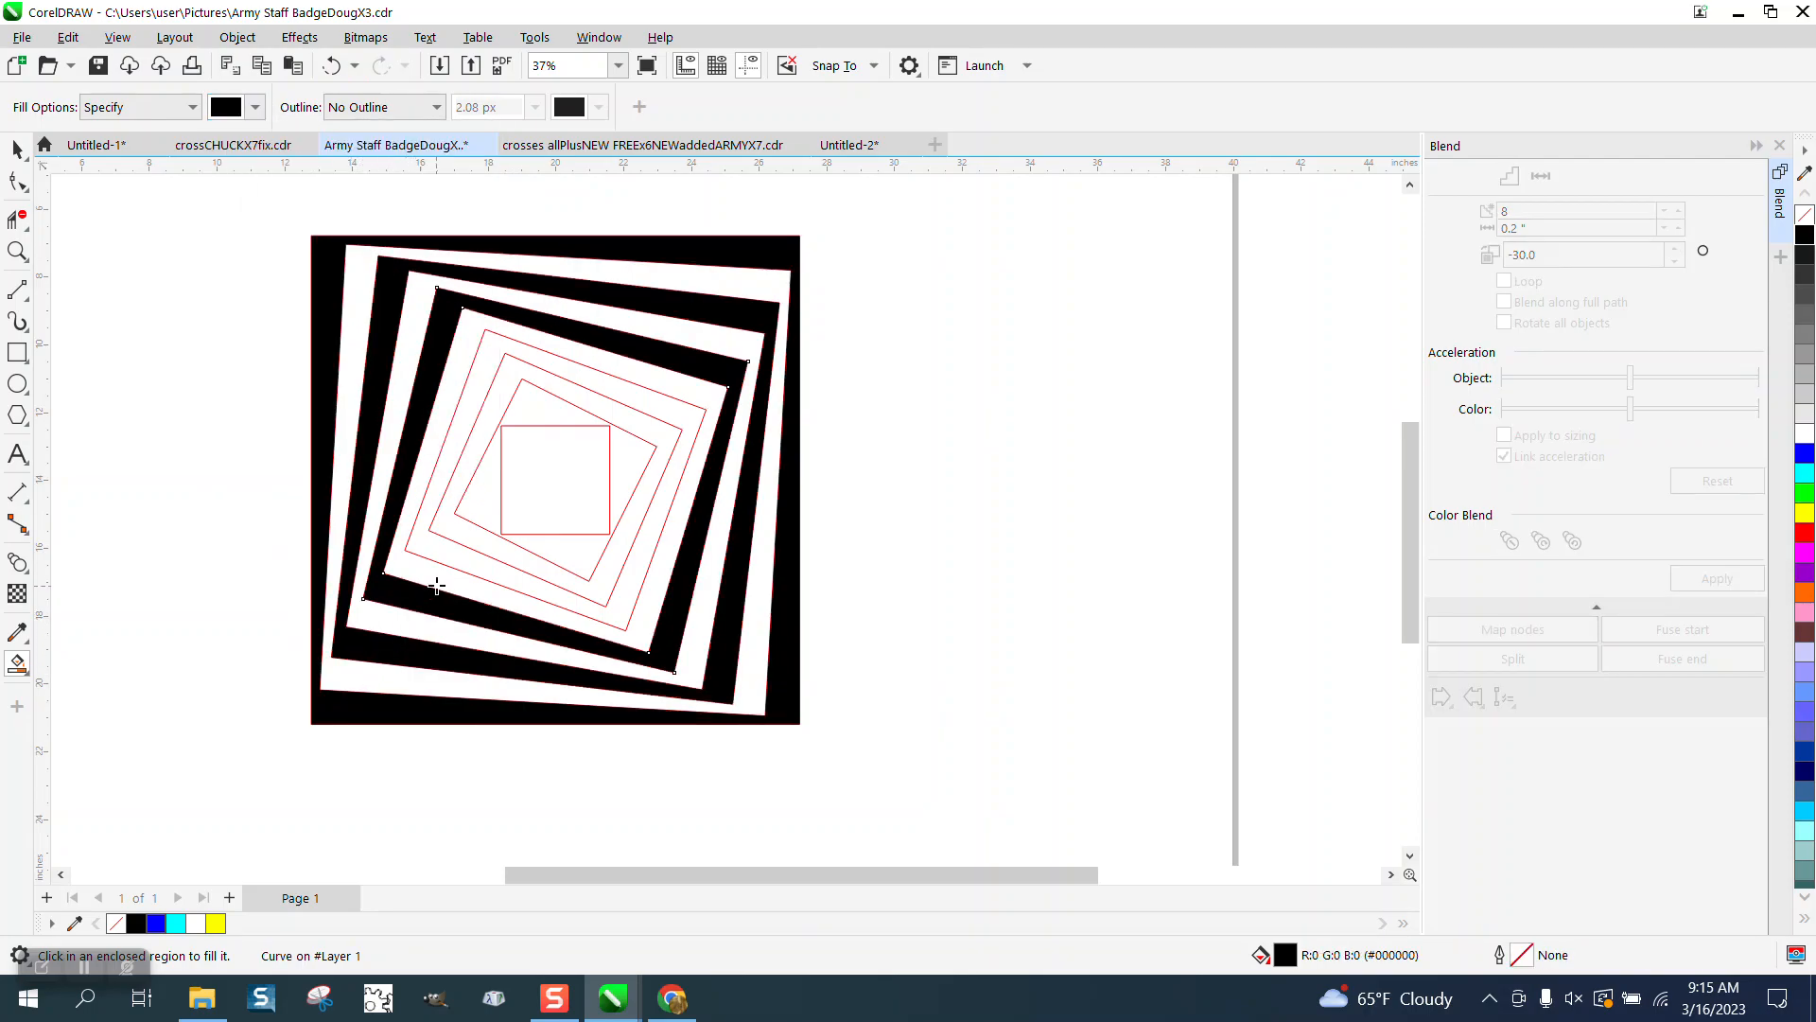
{"action": "left_click", "coordinate": [464, 560]}
{"action": "left_click", "coordinate": [482, 518]}
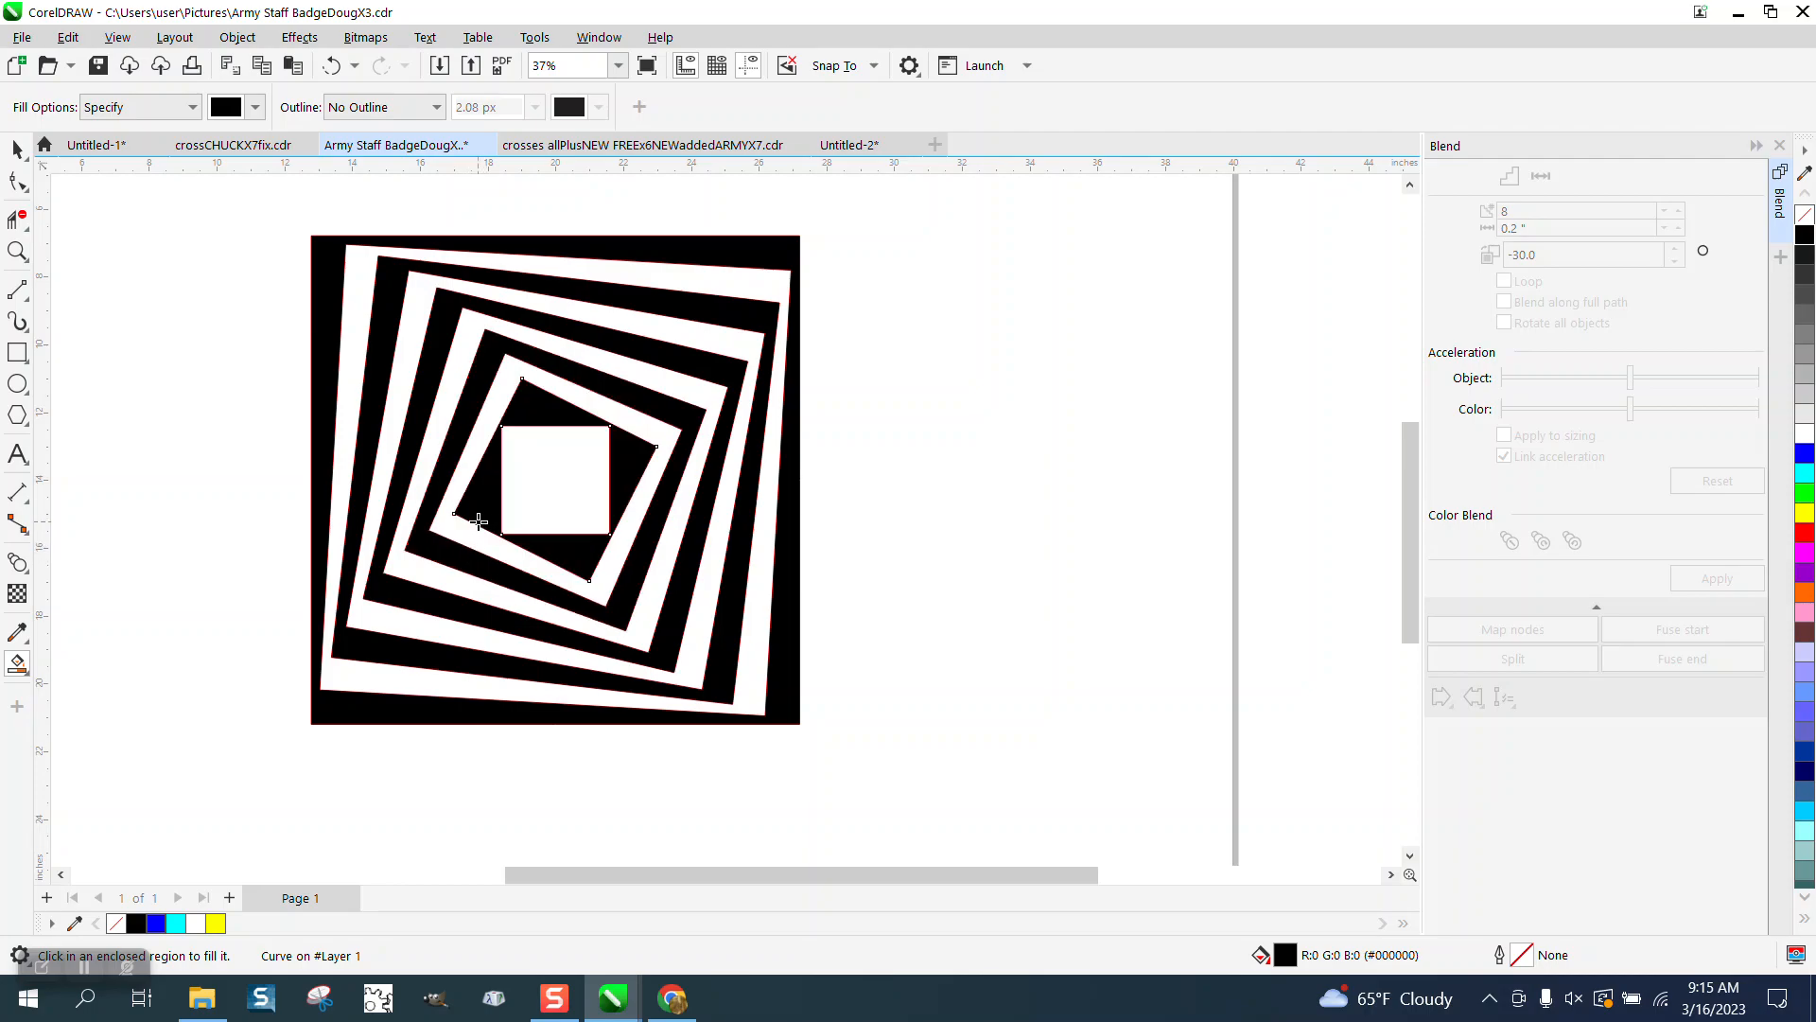
Select the whole twisted pattern on the page and remove its outlines.
{"action": "scroll", "coordinate": [722, 720], "scroll_direction": "down", "scroll_amount": 3}
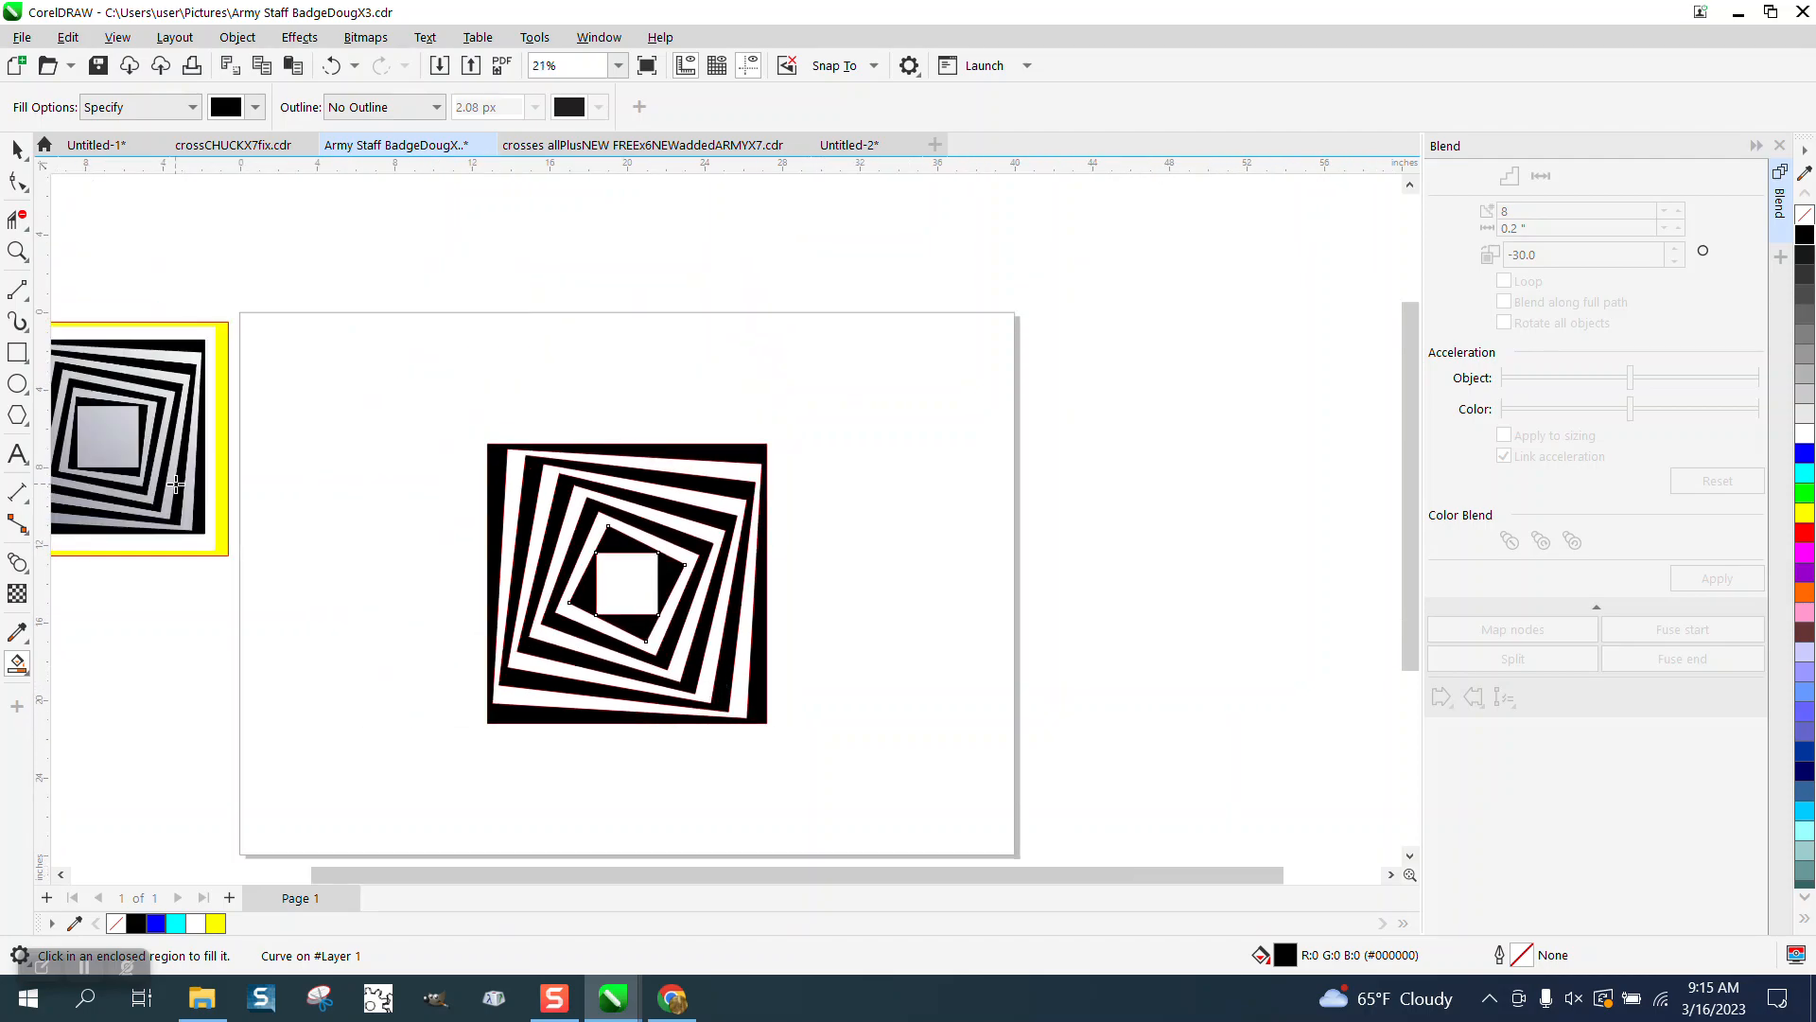
{"action": "left_click", "coordinate": [17, 149]}
{"action": "left_click_drag", "start_coordinate": [428, 410], "coordinate": [863, 750]}
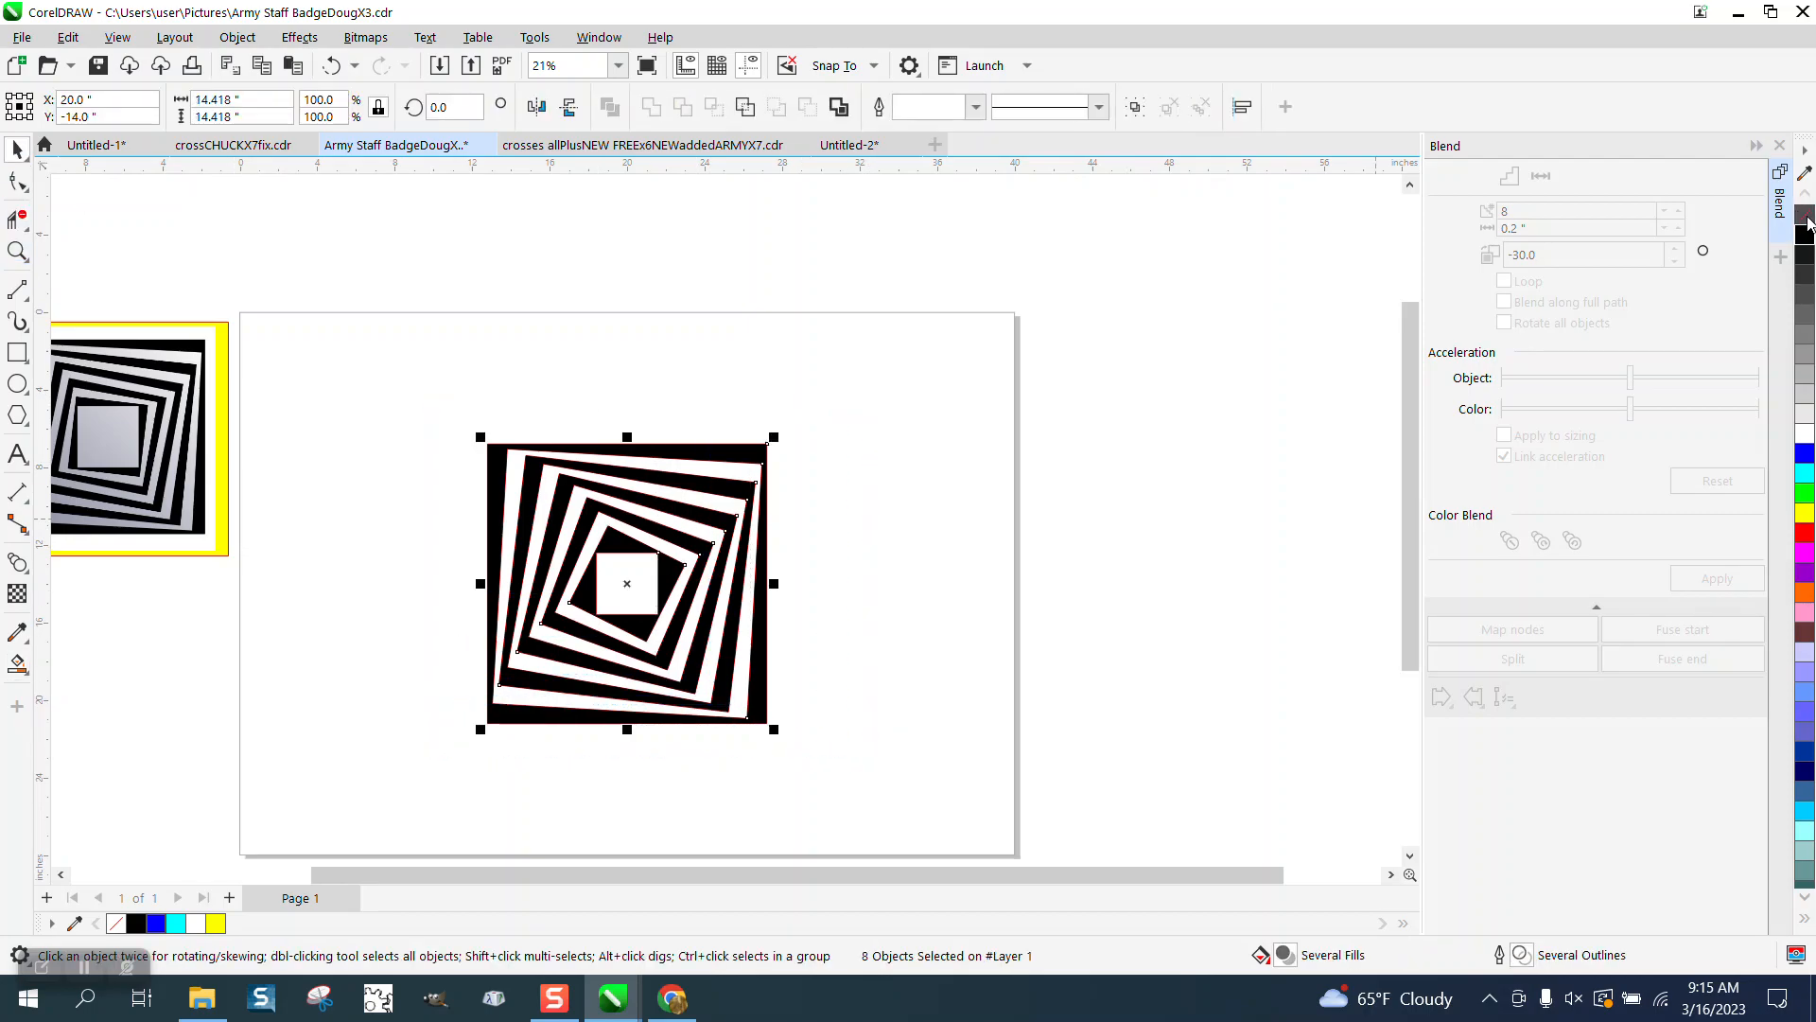
{"action": "right_click", "coordinate": [1805, 216]}
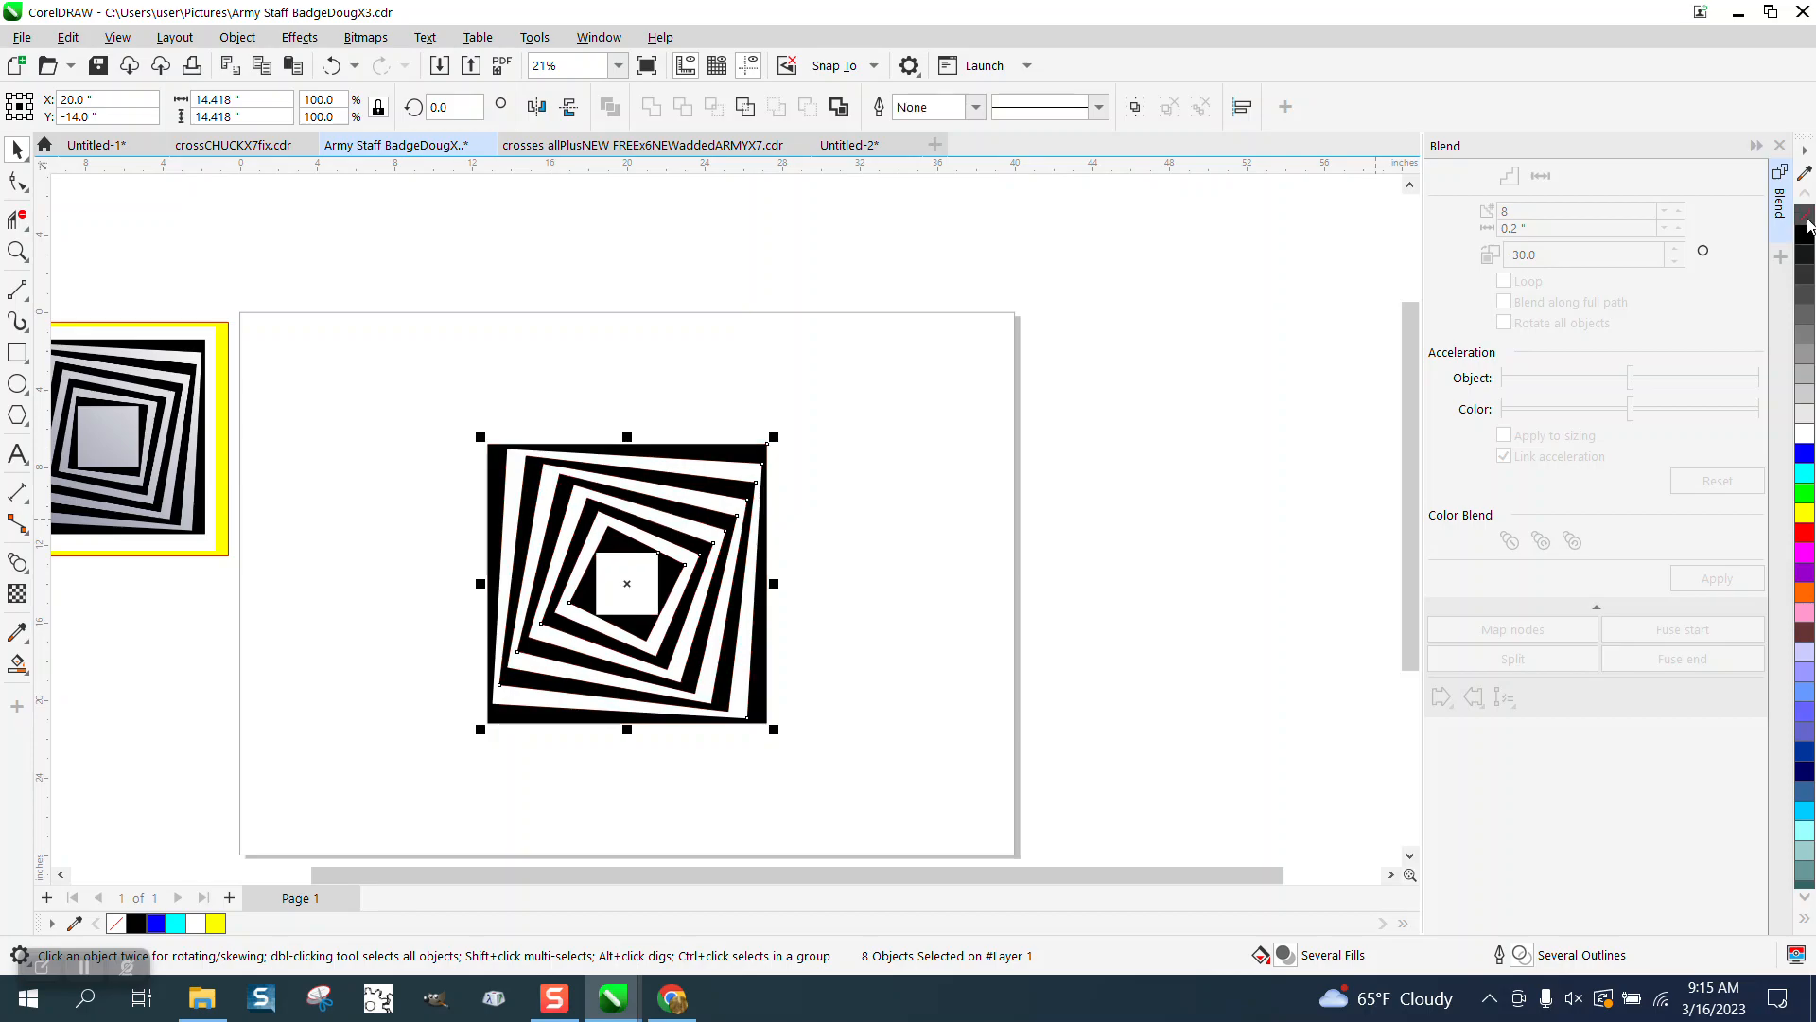
{"action": "left_click", "coordinate": [978, 696]}
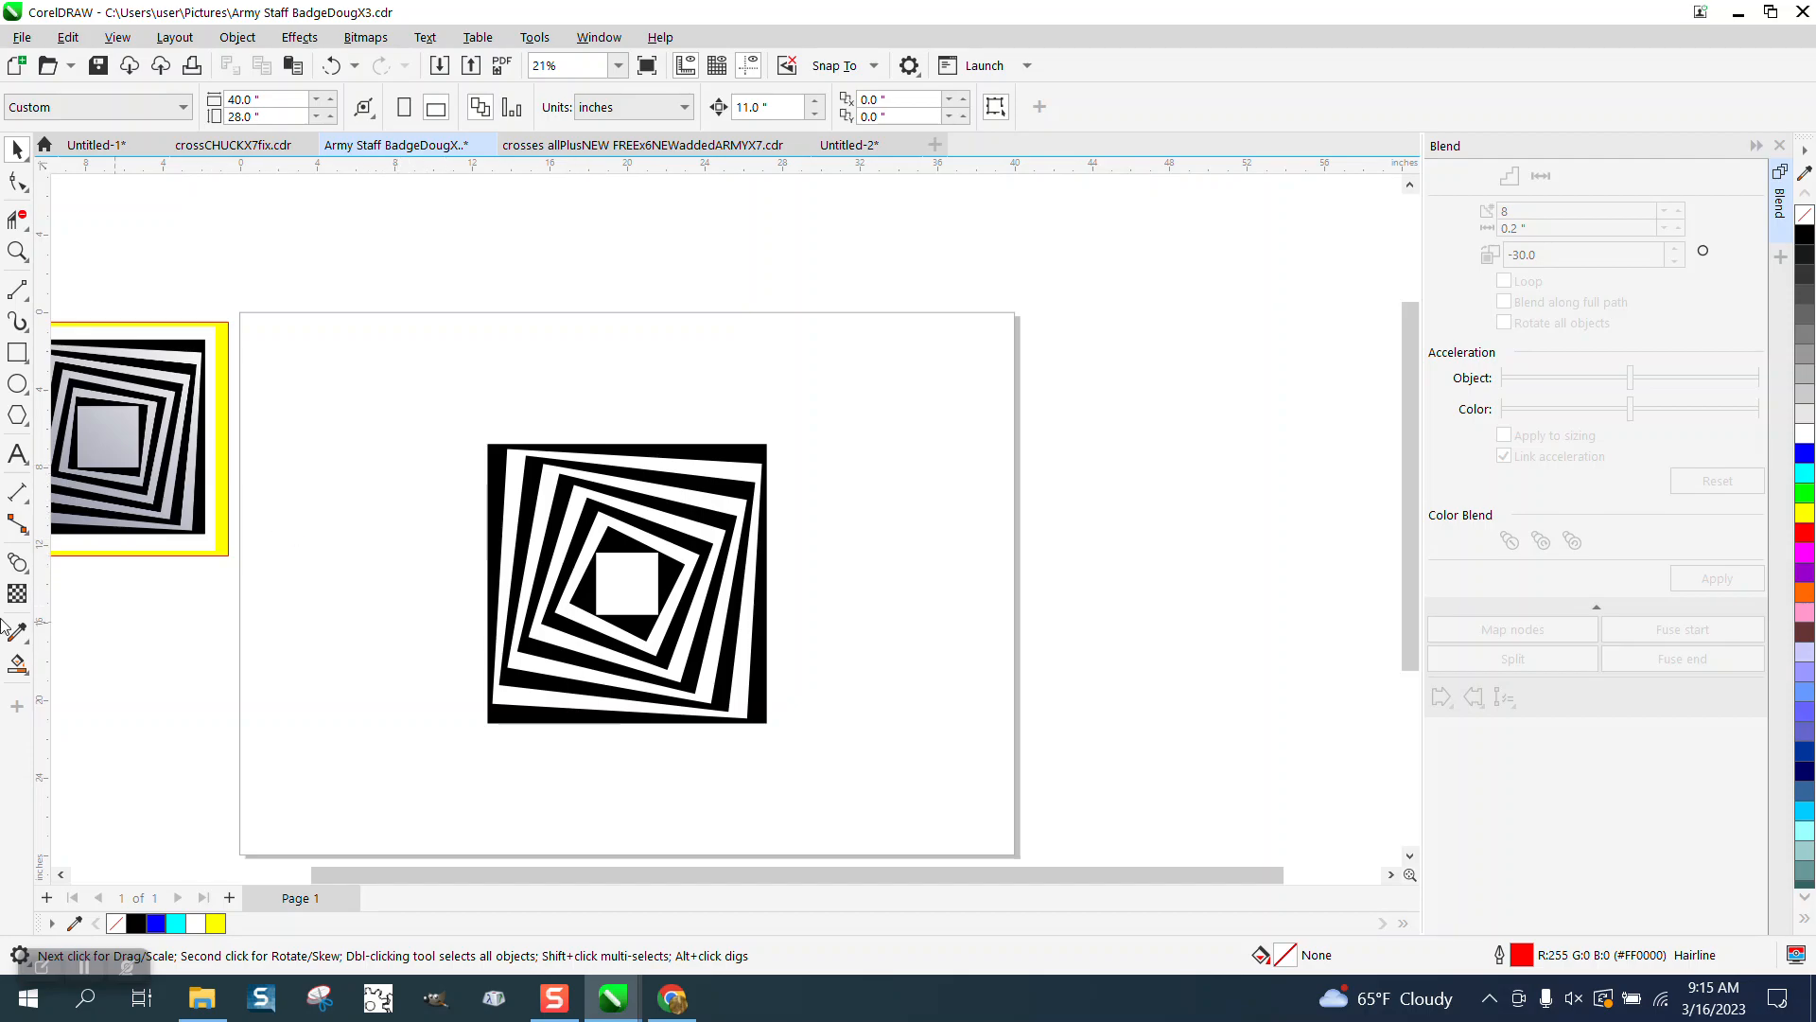
Create a rectangle matching the bounds of the whole pattern and nudge it horizontally to X 42 inches, clear of the artwork.
{"action": "left_click", "coordinate": [17, 251]}
{"action": "left_click_drag", "start_coordinate": [356, 445], "coordinate": [879, 716]}
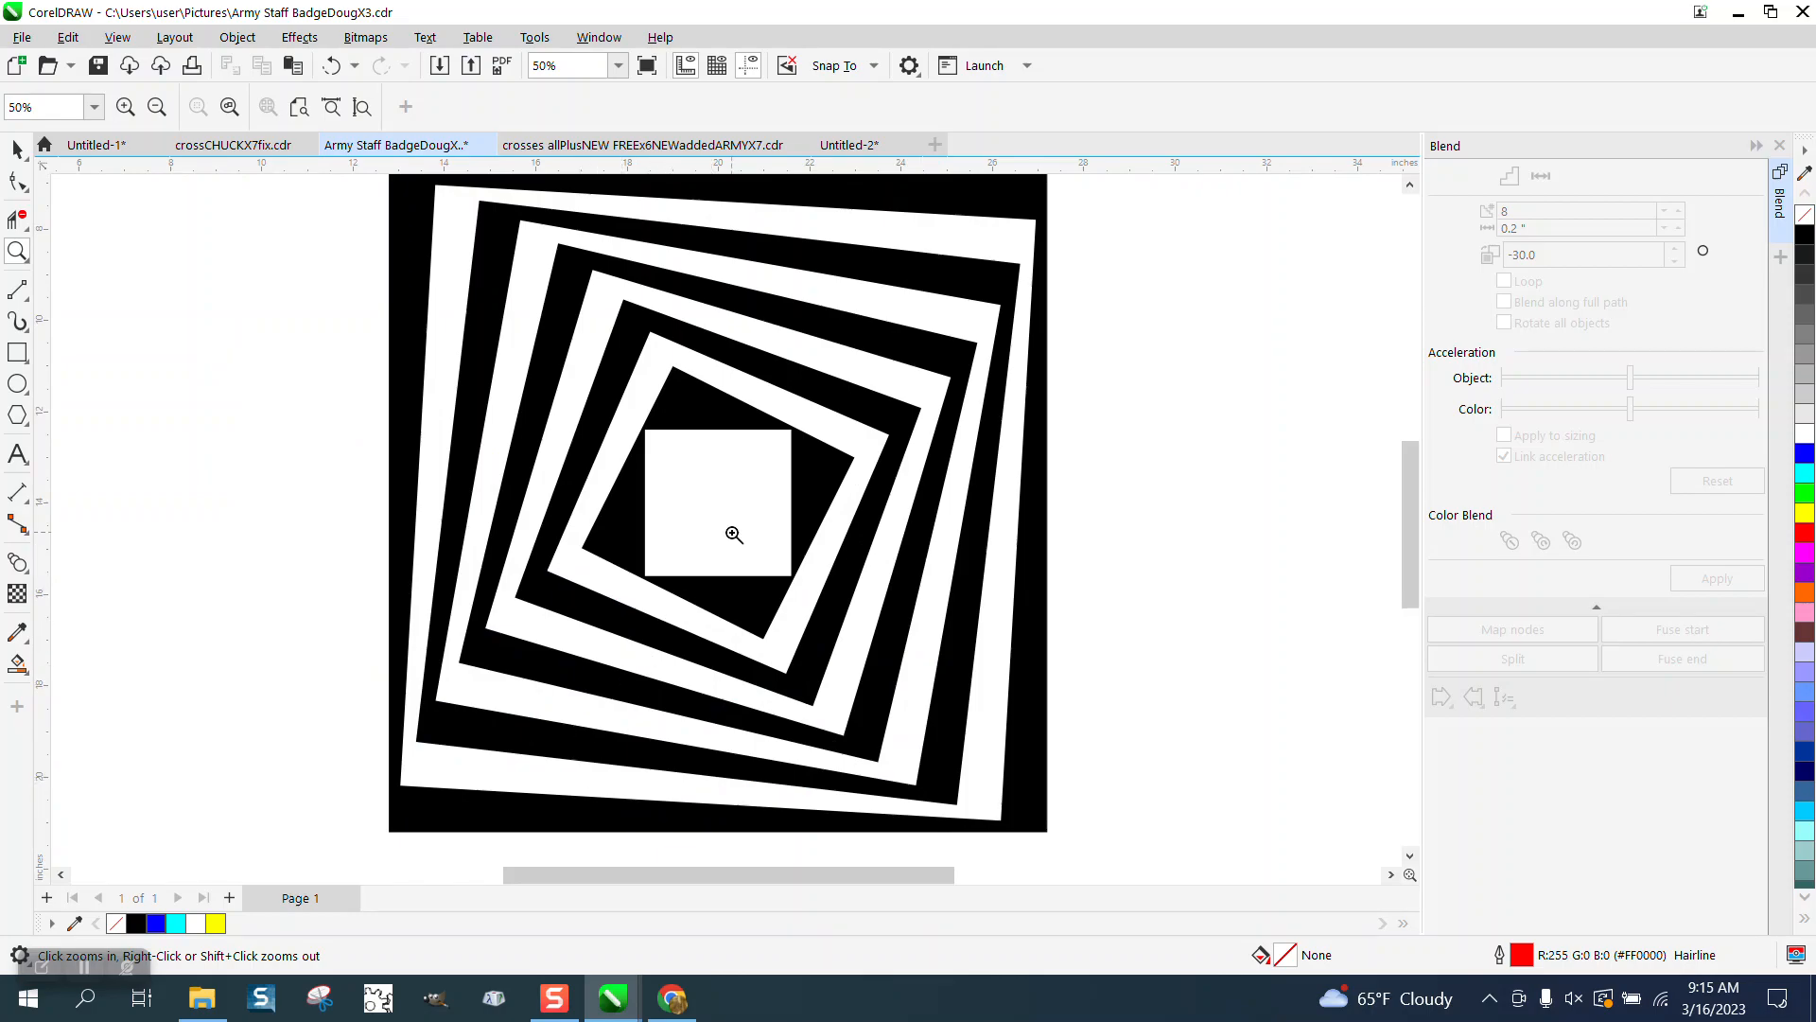
{"action": "right_click", "coordinate": [734, 535]}
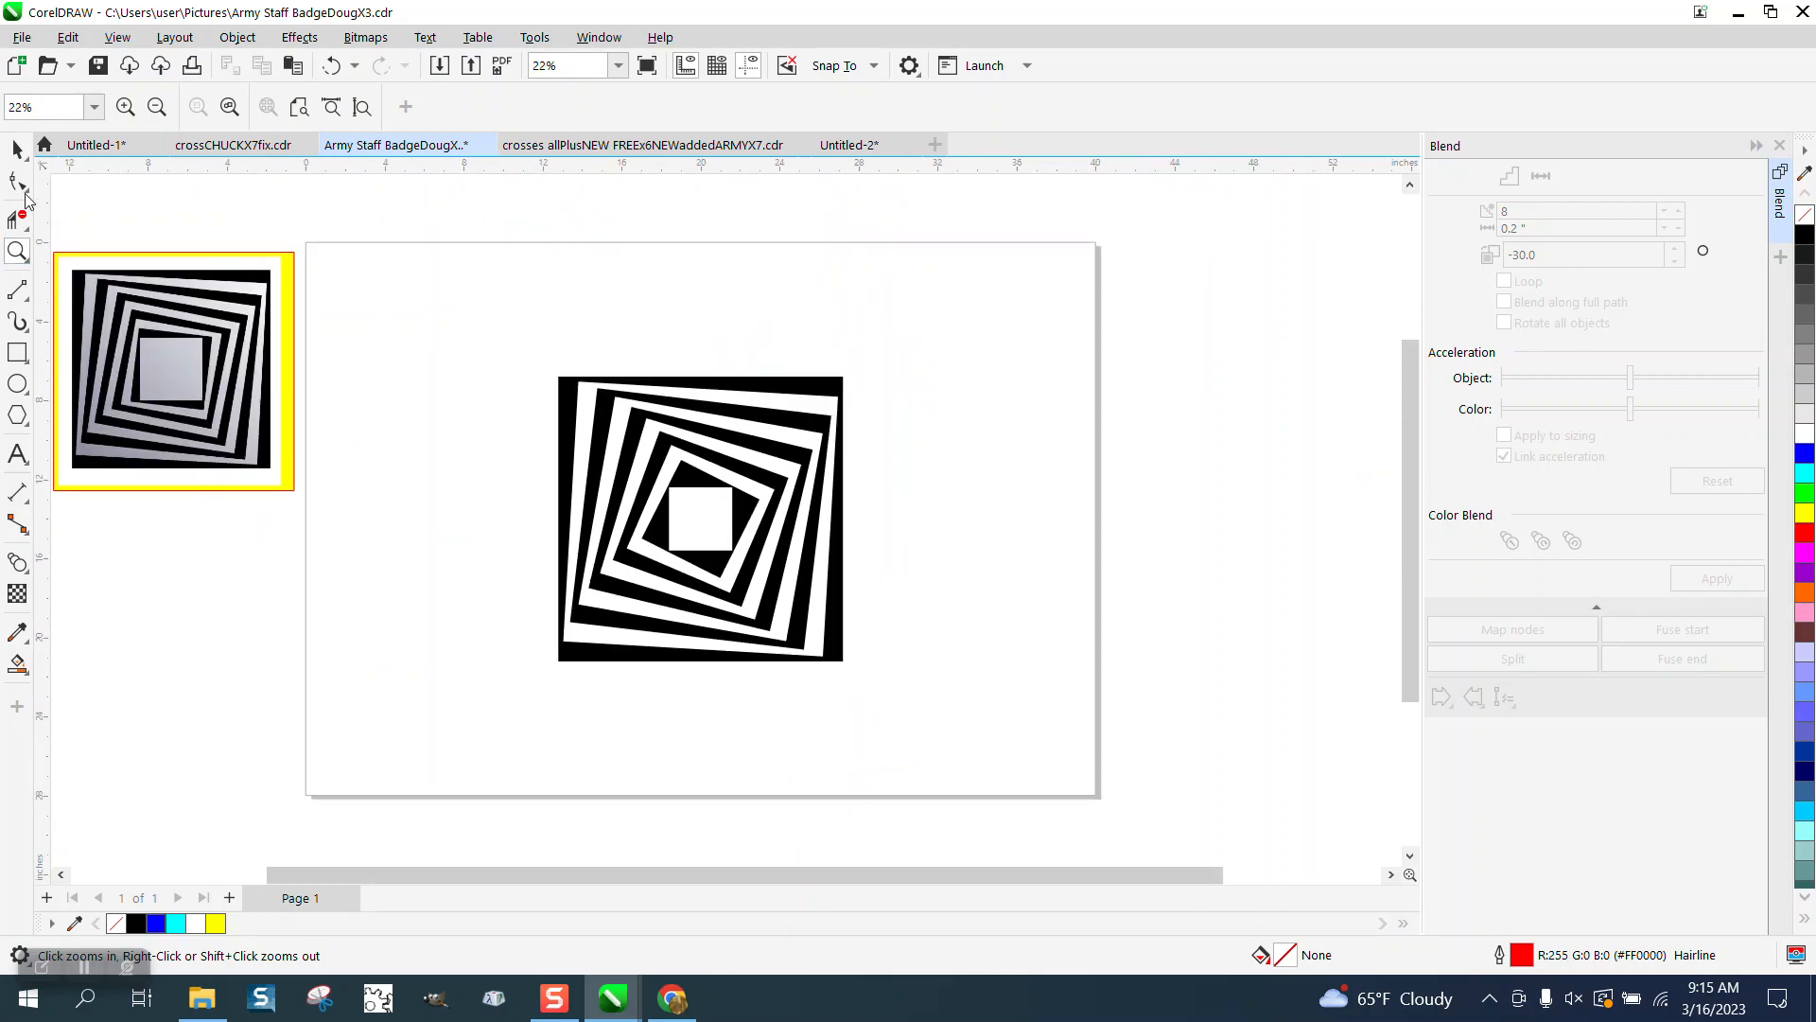
{"action": "left_click", "coordinate": [17, 148]}
{"action": "mouse_move", "coordinate": [513, 340]}
{"action": "left_mouse_down"}
{"action": "mouse_move", "coordinate": [781, 634]}
{"action": "mouse_move", "coordinate": [919, 716]}
{"action": "left_mouse_up"}
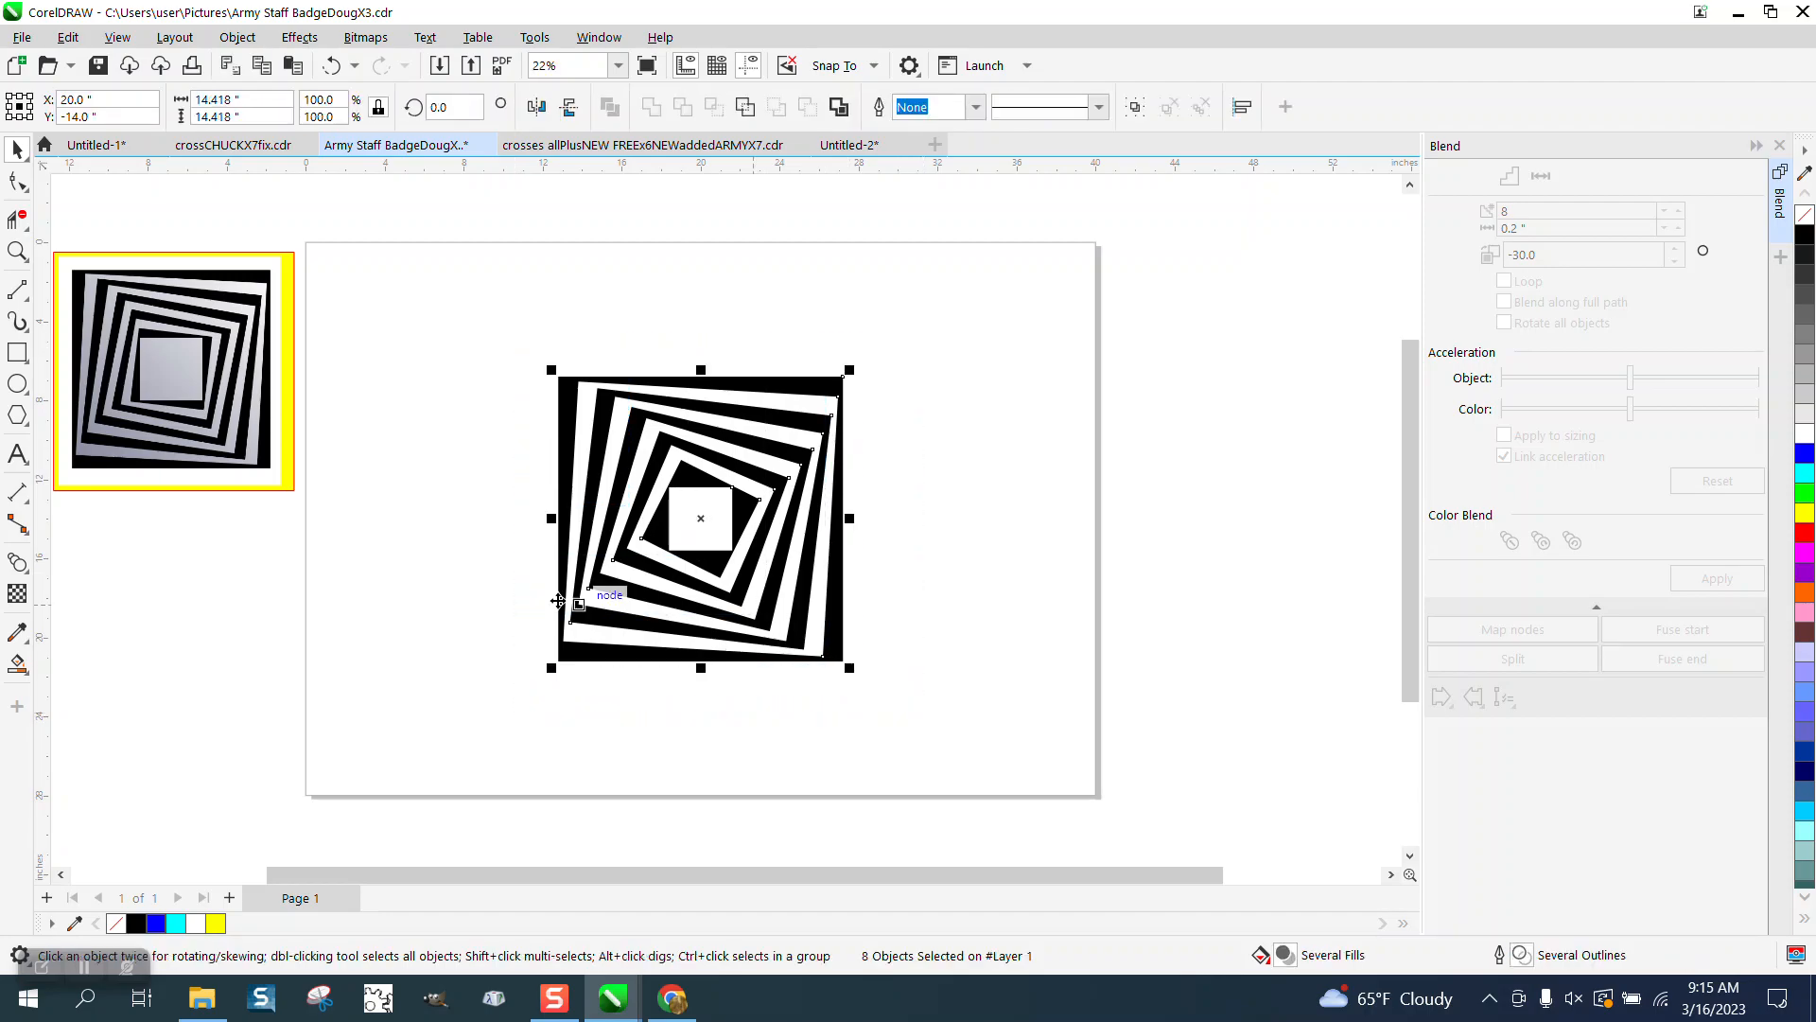
{"action": "double_click", "coordinate": [23, 359], "text": "shift"}
{"action": "key", "text": "Right"}
{"action": "key", "text": "Right"}
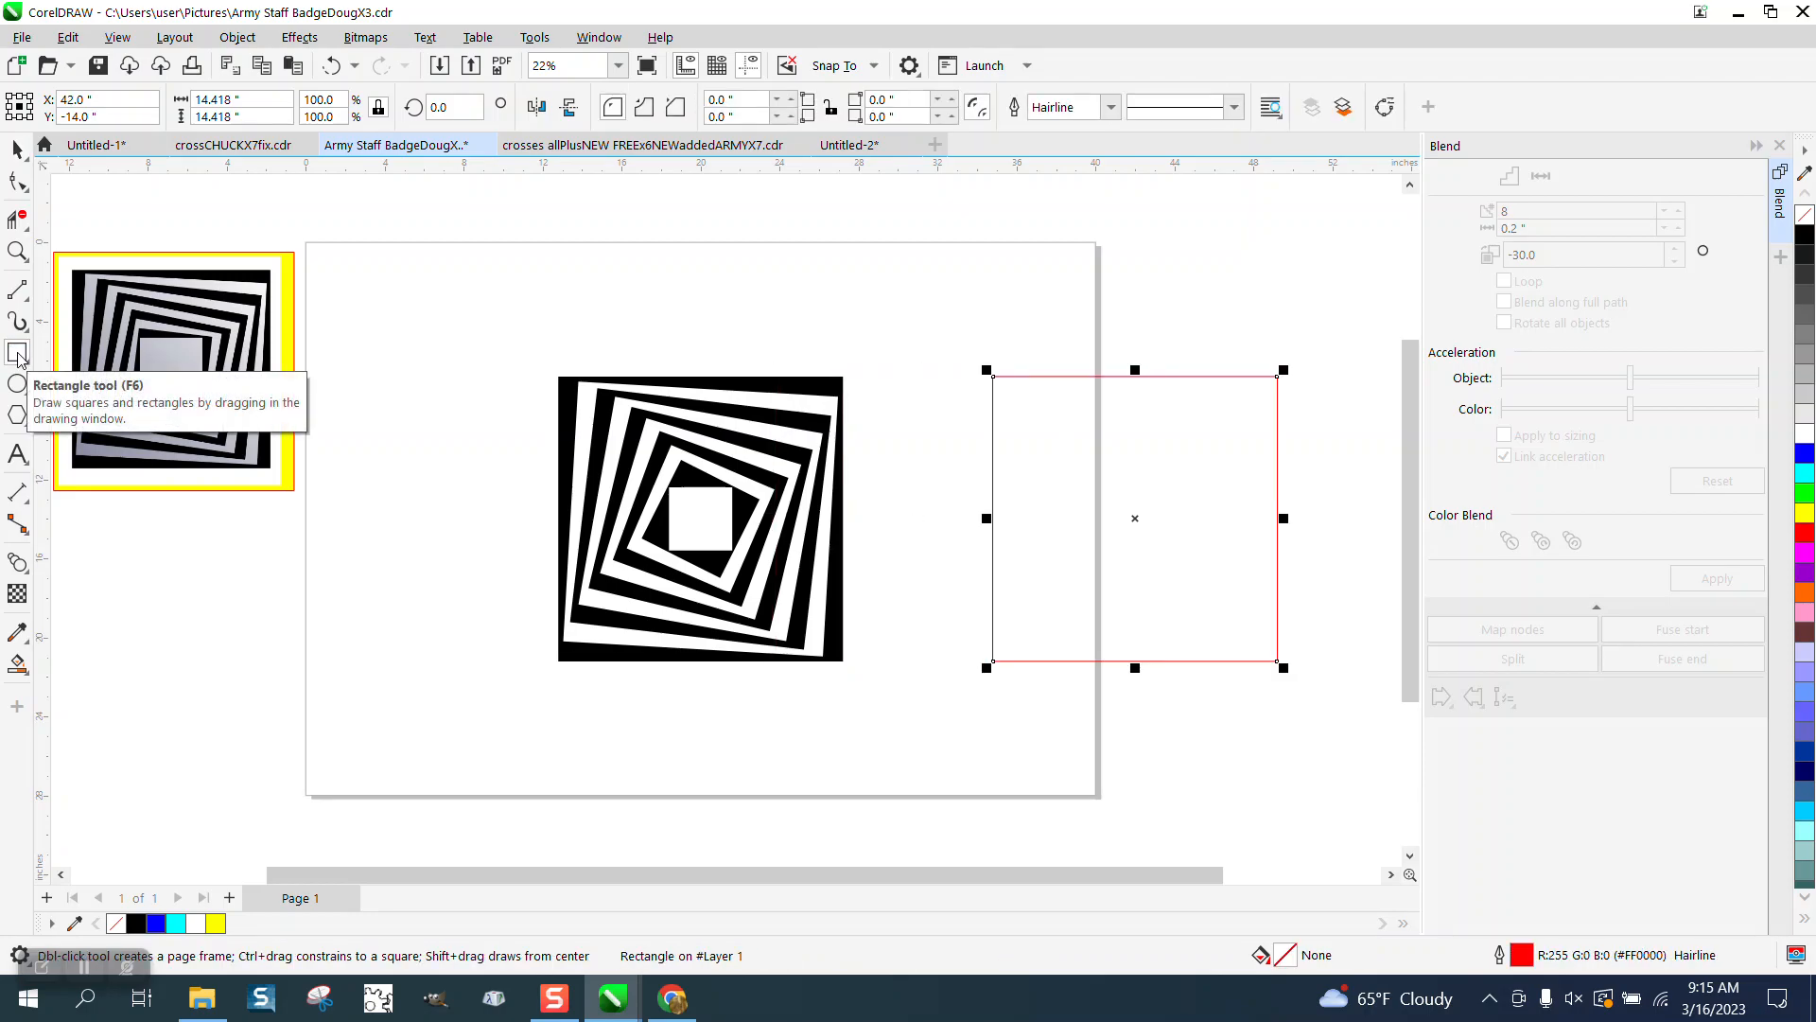
Fill the new rectangle with light grey (#B3B3B3), remove its outline and centre it on the page.
{"action": "left_click", "coordinate": [1804, 365]}
{"action": "right_click", "coordinate": [1806, 224]}
{"action": "key", "text": "p"}
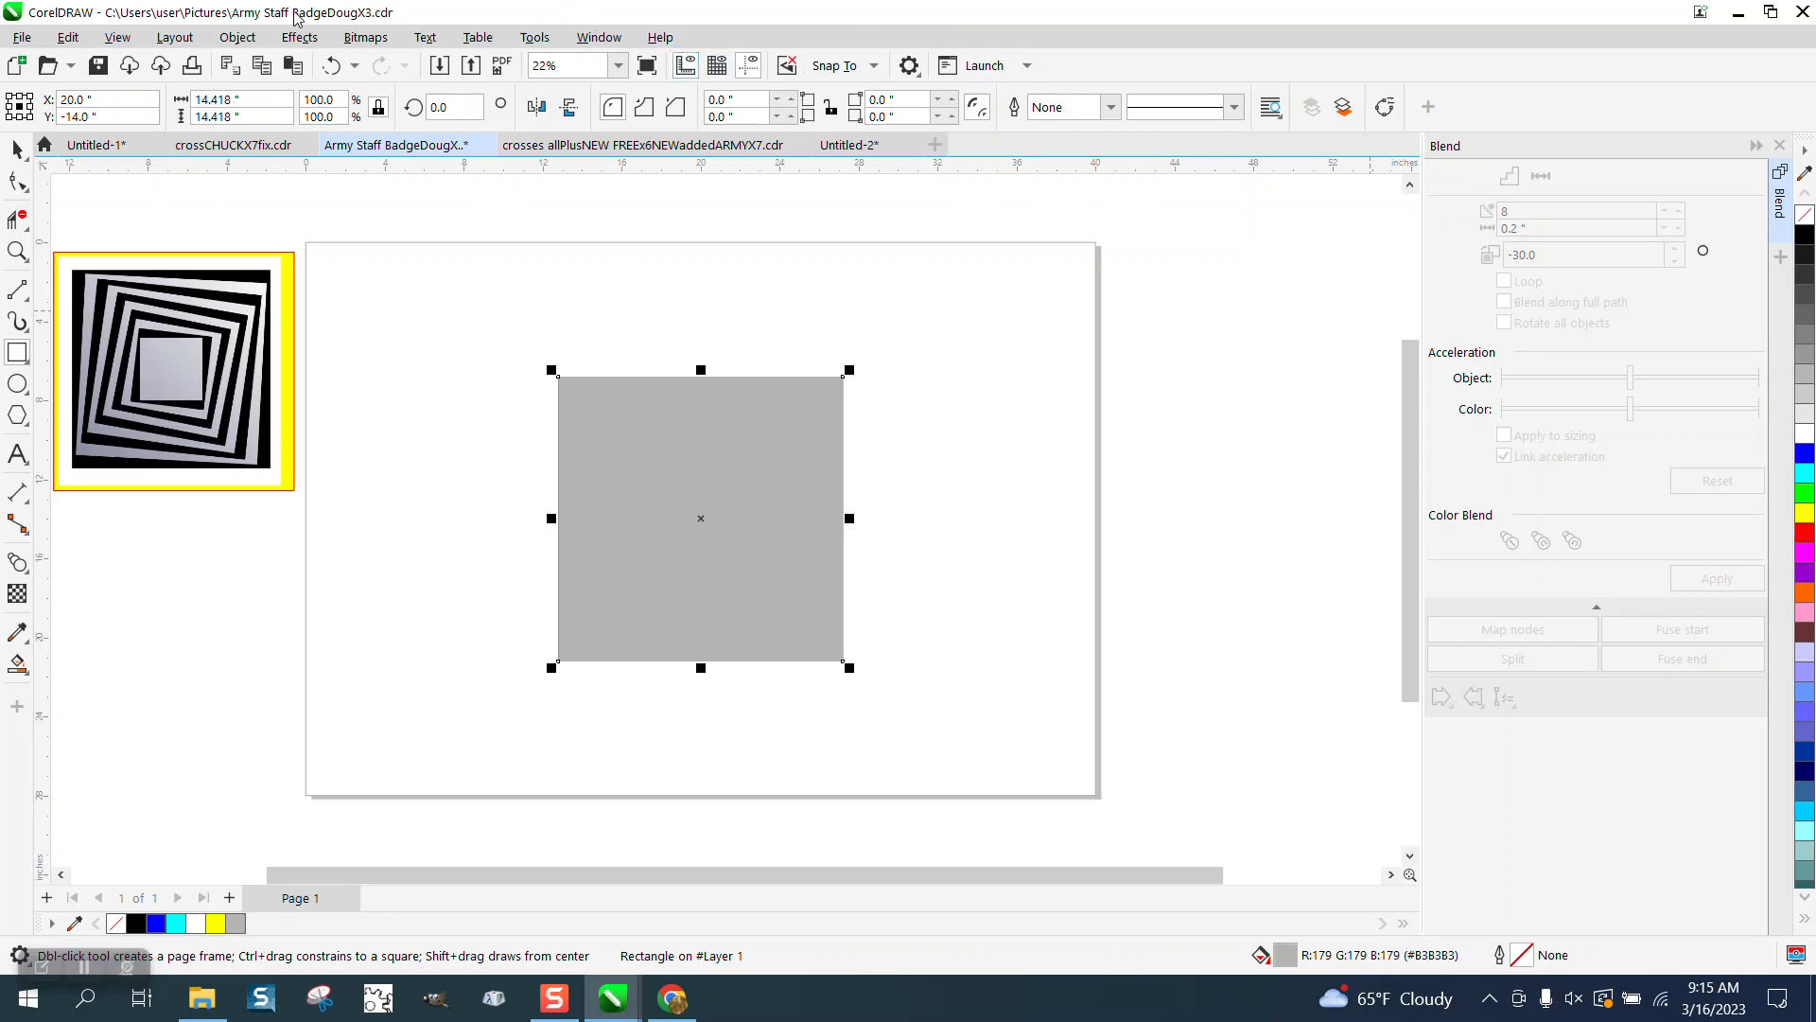
Send the grey rectangle to the back of the page behind the black bands, accepting its move to another layer.
{"action": "left_click", "coordinate": [238, 37]}
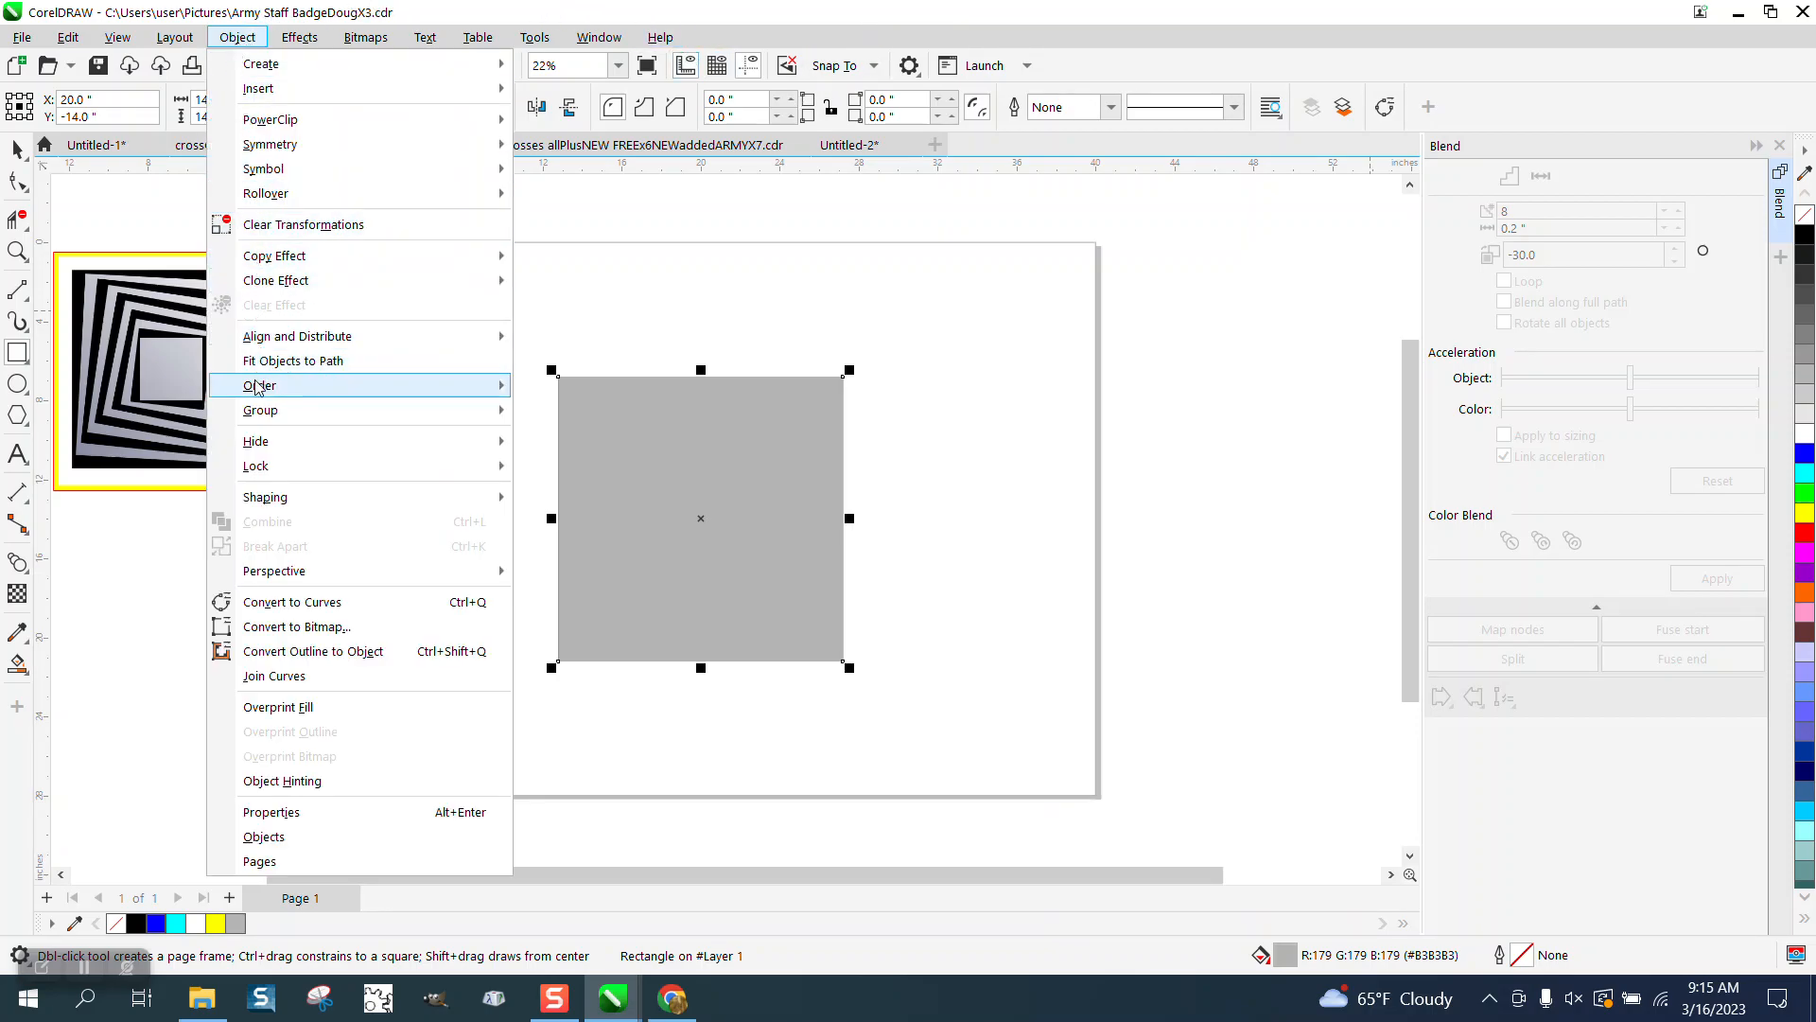
{"action": "left_click", "coordinate": [552, 412]}
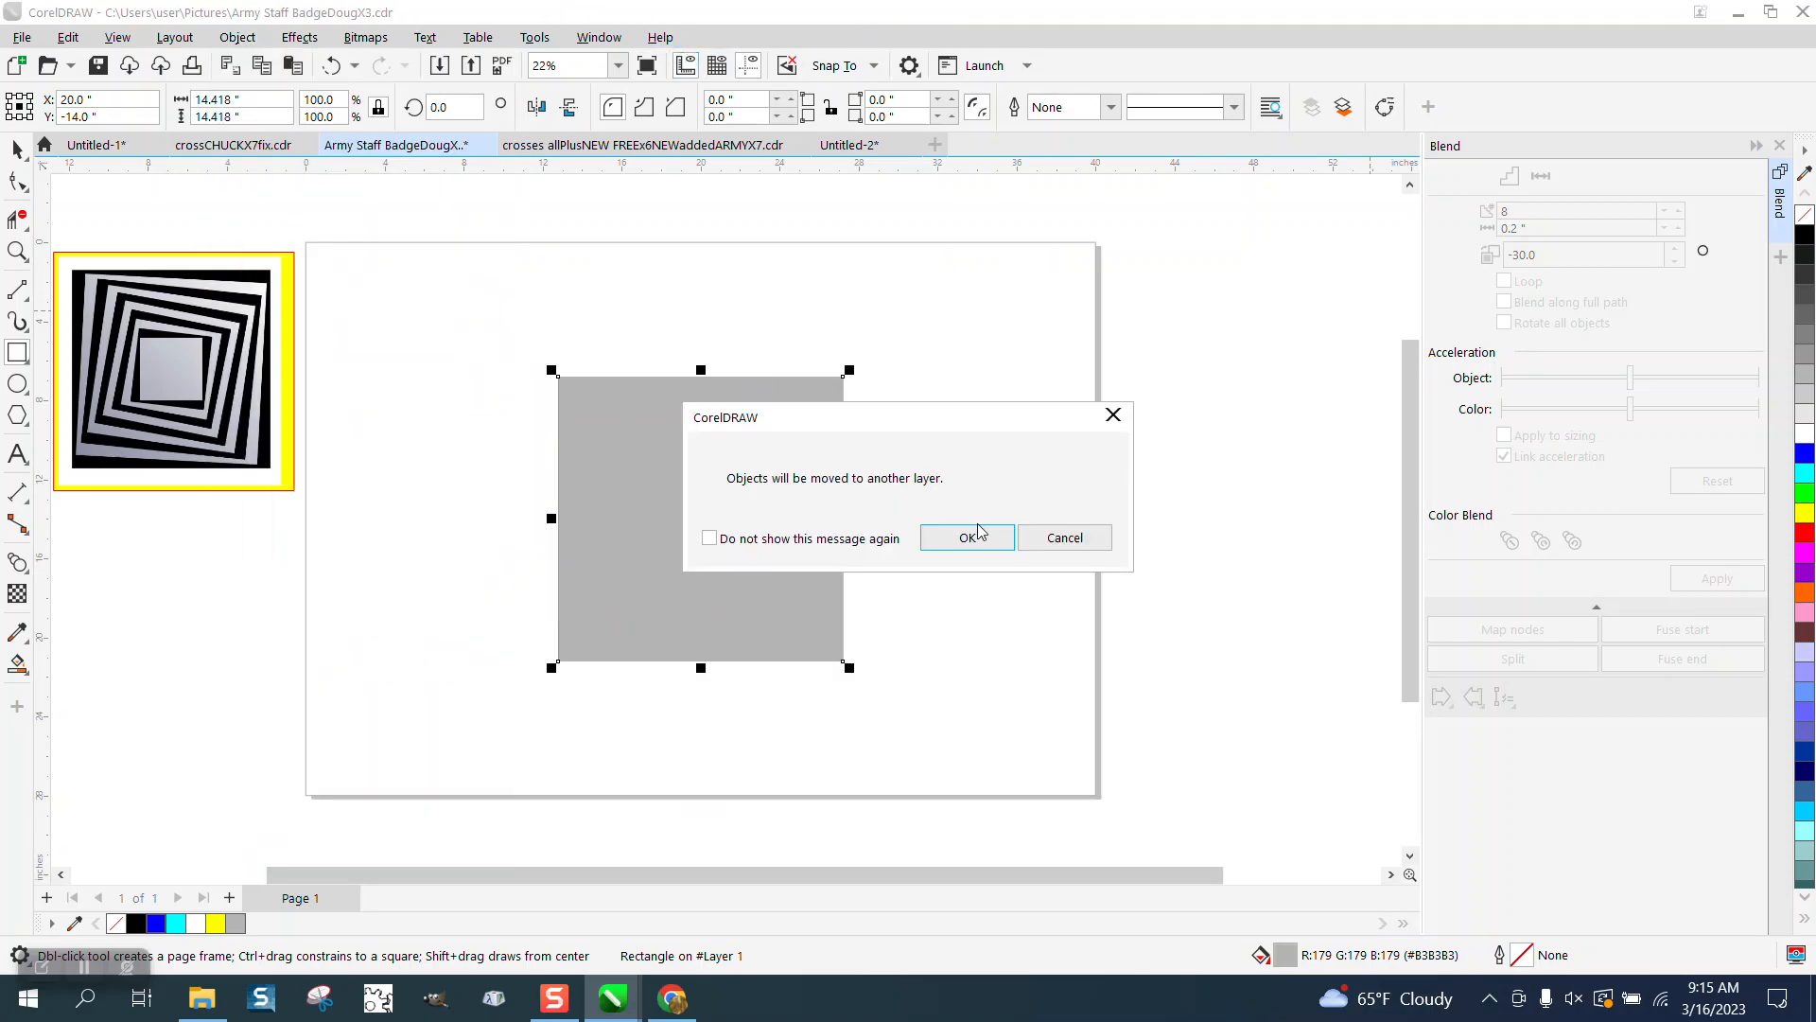
{"action": "left_click", "coordinate": [990, 542]}
{"action": "left_click", "coordinate": [17, 149]}
{"action": "left_click_drag", "start_coordinate": [494, 332], "coordinate": [1035, 770]}
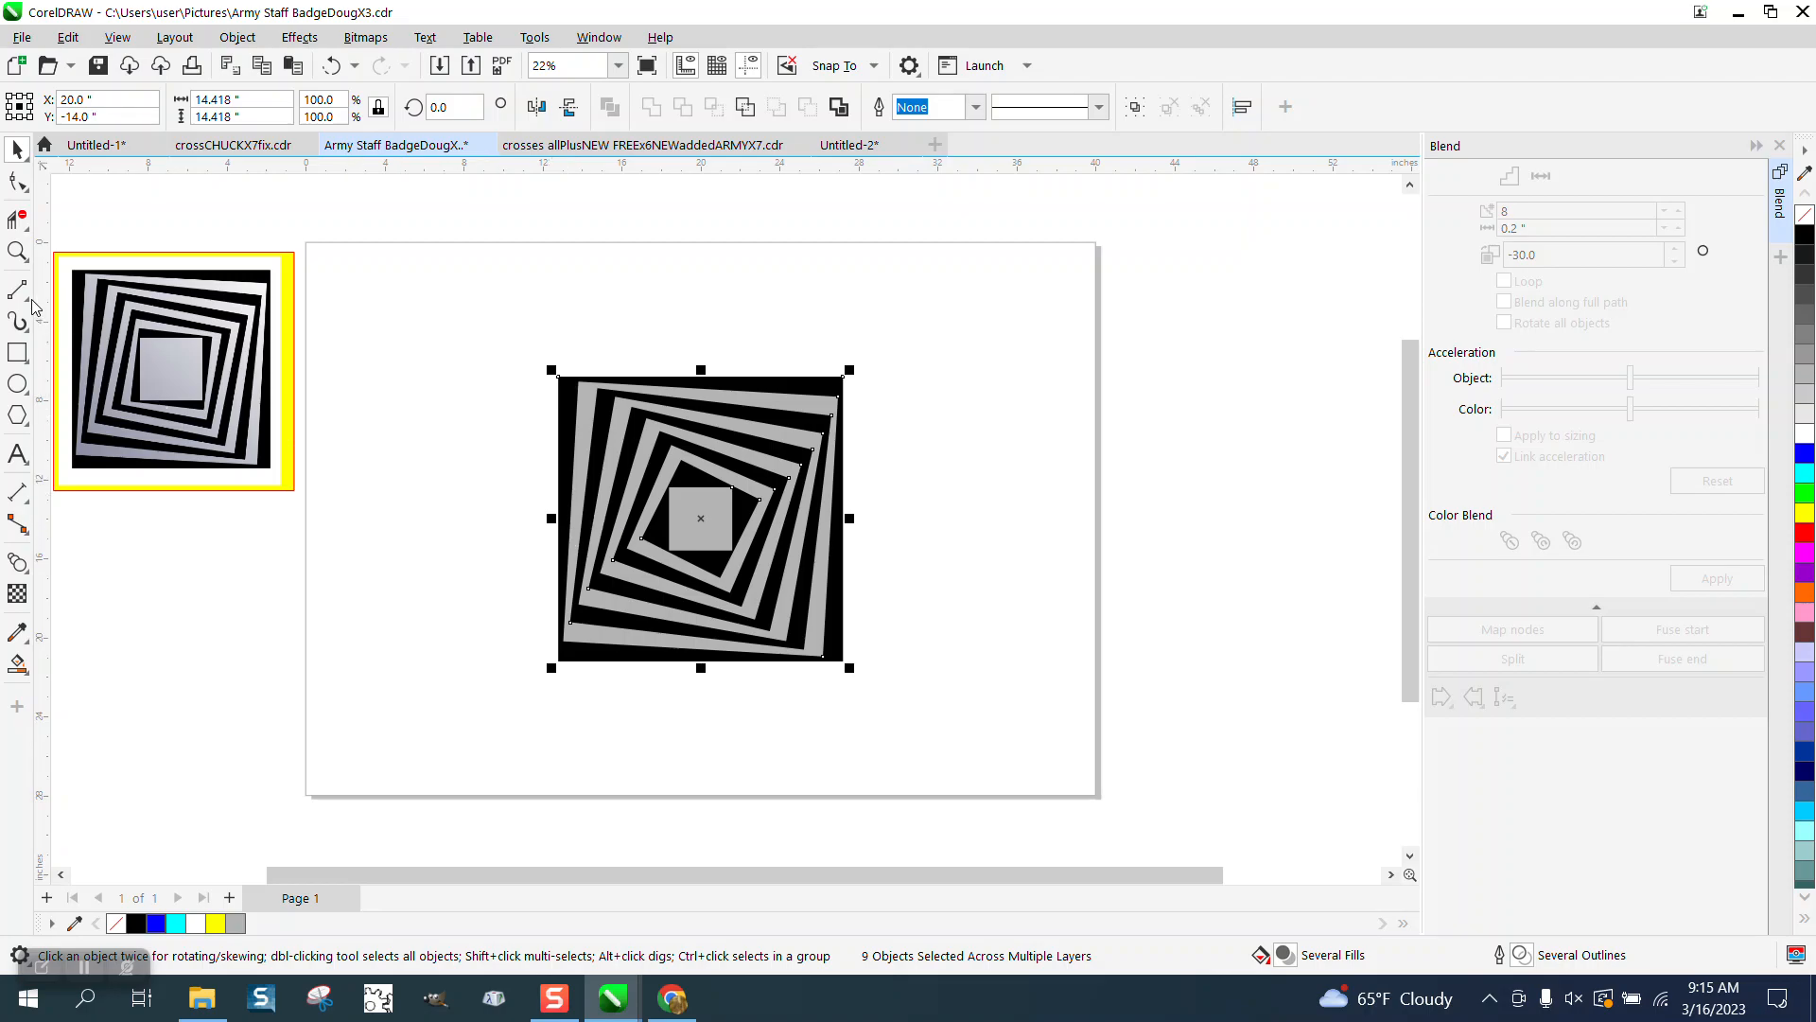
{"action": "left_click", "coordinate": [17, 251]}
{"action": "left_click_drag", "start_coordinate": [457, 337], "coordinate": [1106, 824]}
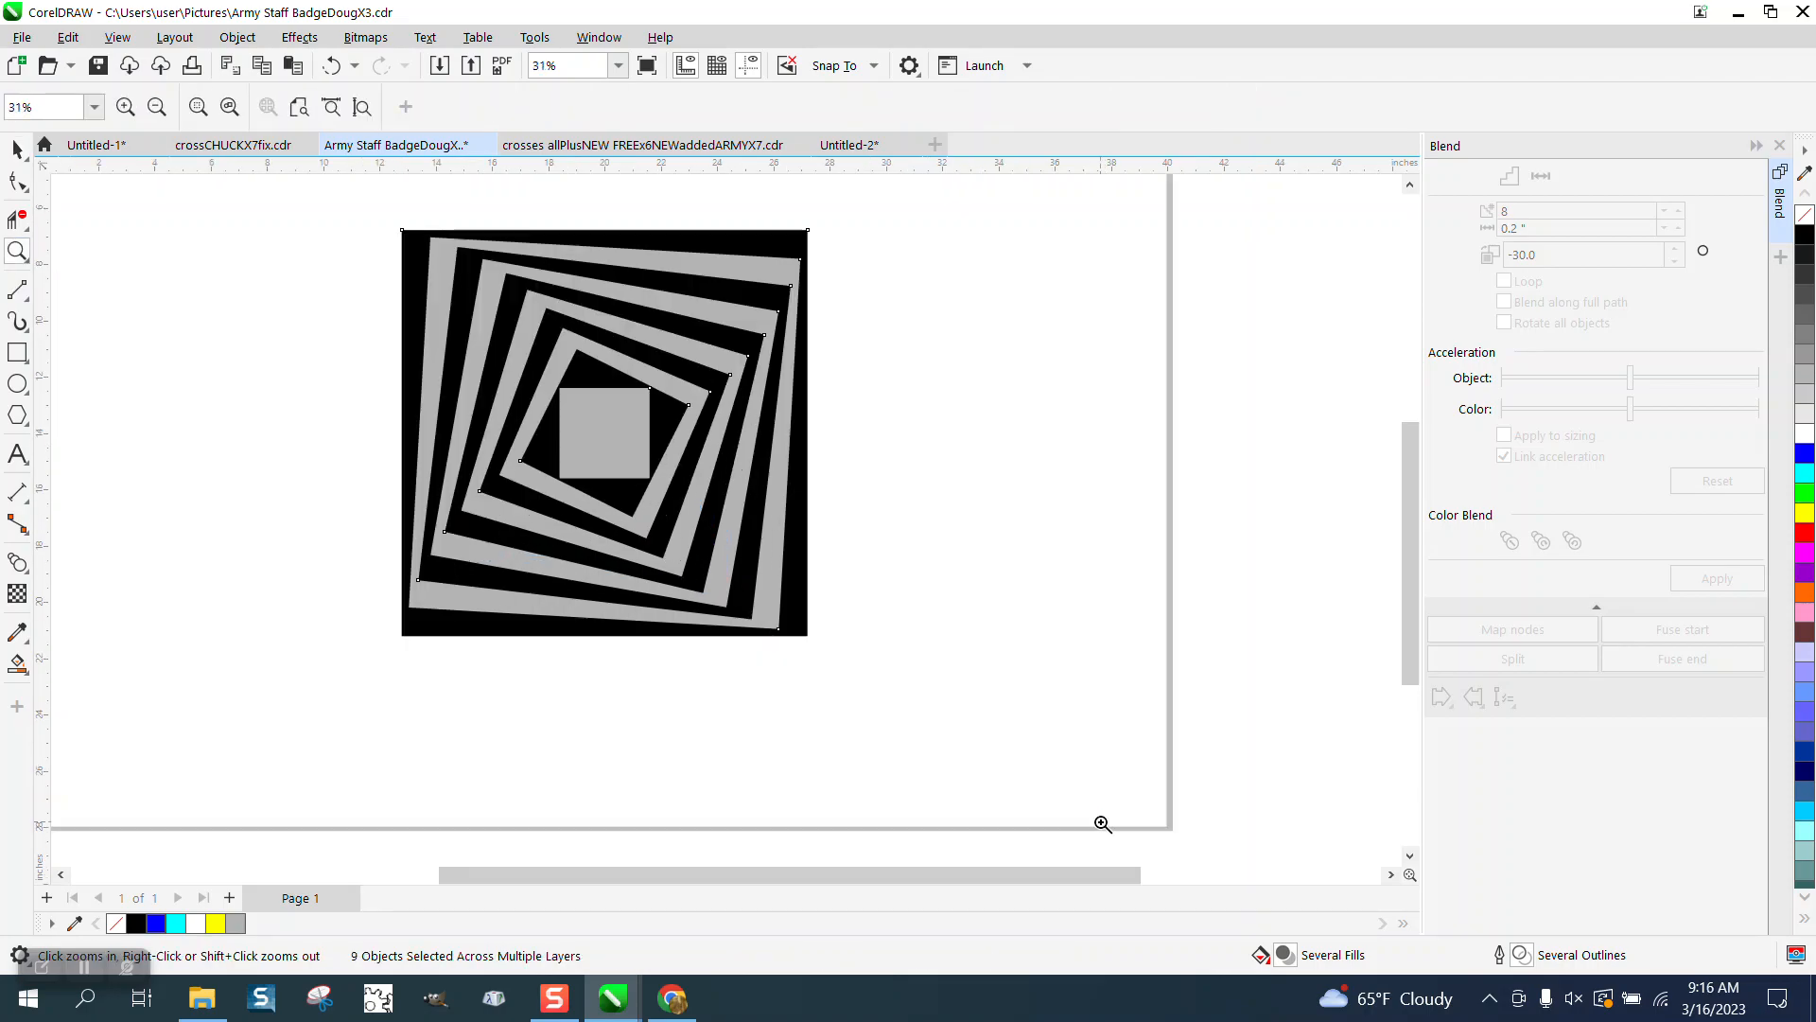
{"action": "left_click", "coordinate": [17, 150]}
{"action": "left_click", "coordinate": [87, 224]}
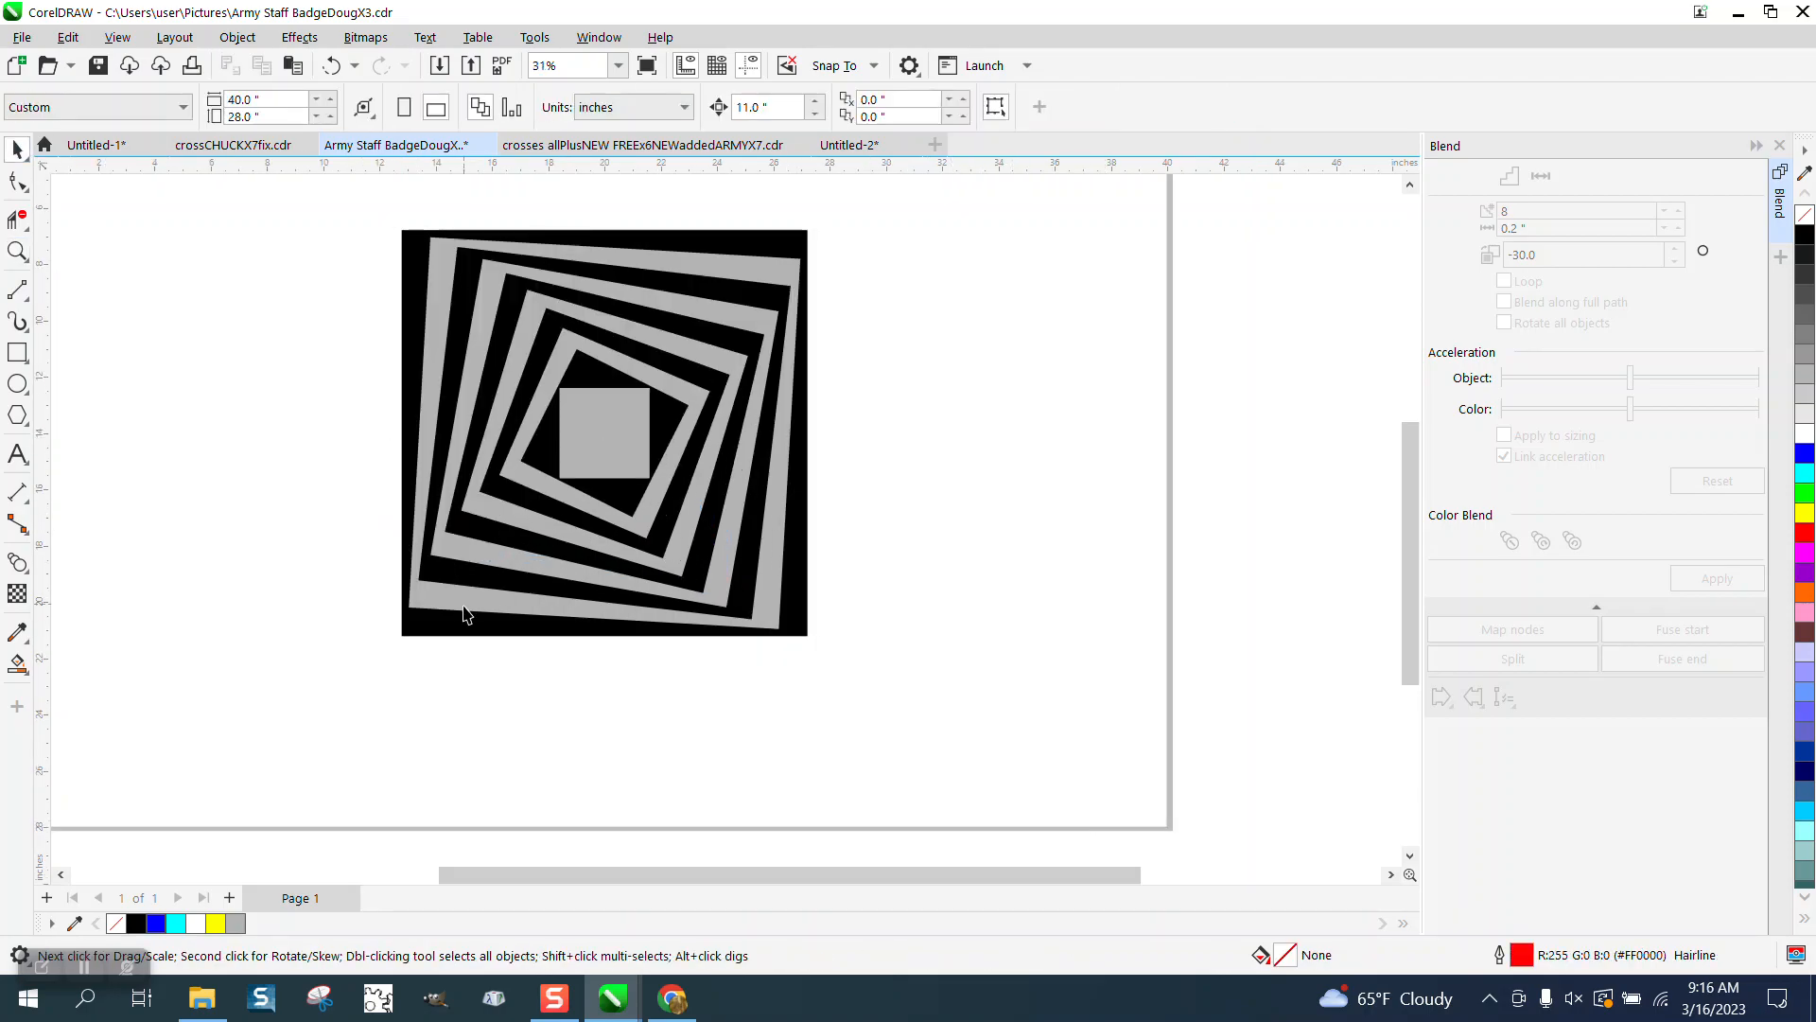
Try pulling the outermost black band away from the pattern twice, undoing each move.
{"action": "left_click_drag", "start_coordinate": [465, 637], "coordinate": [833, 786]}
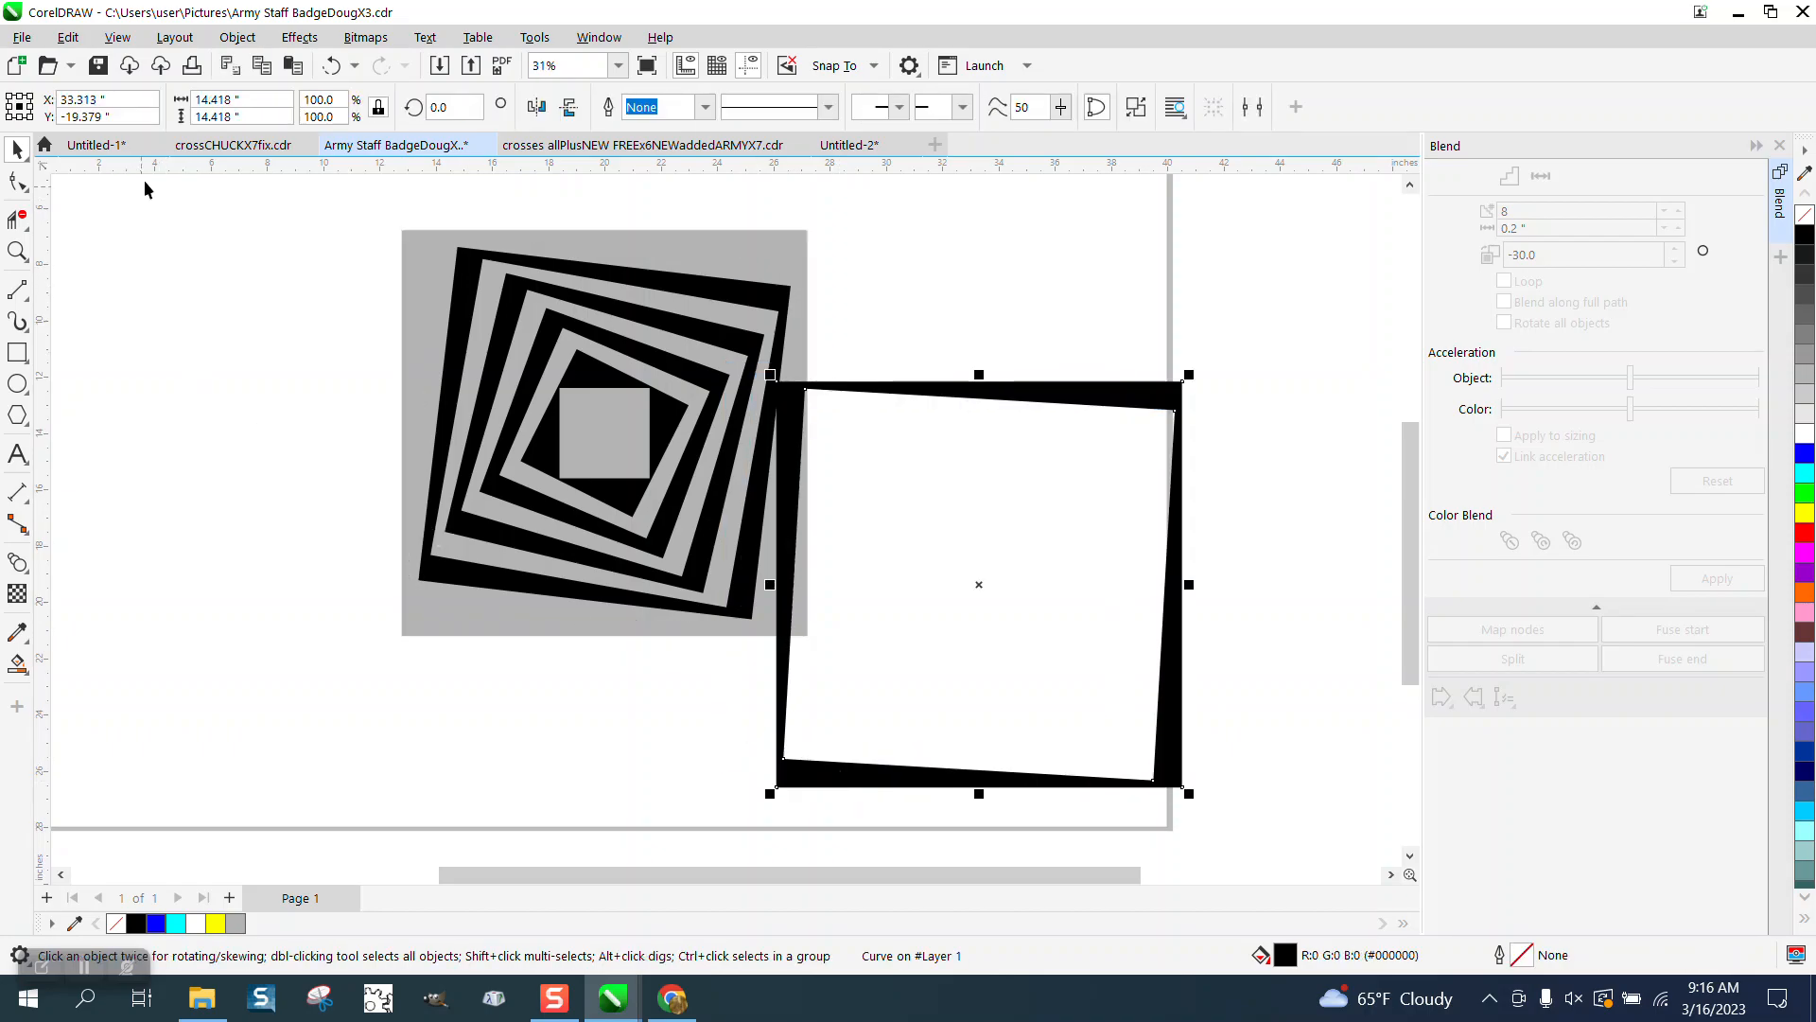
{"action": "left_click", "coordinate": [331, 65]}
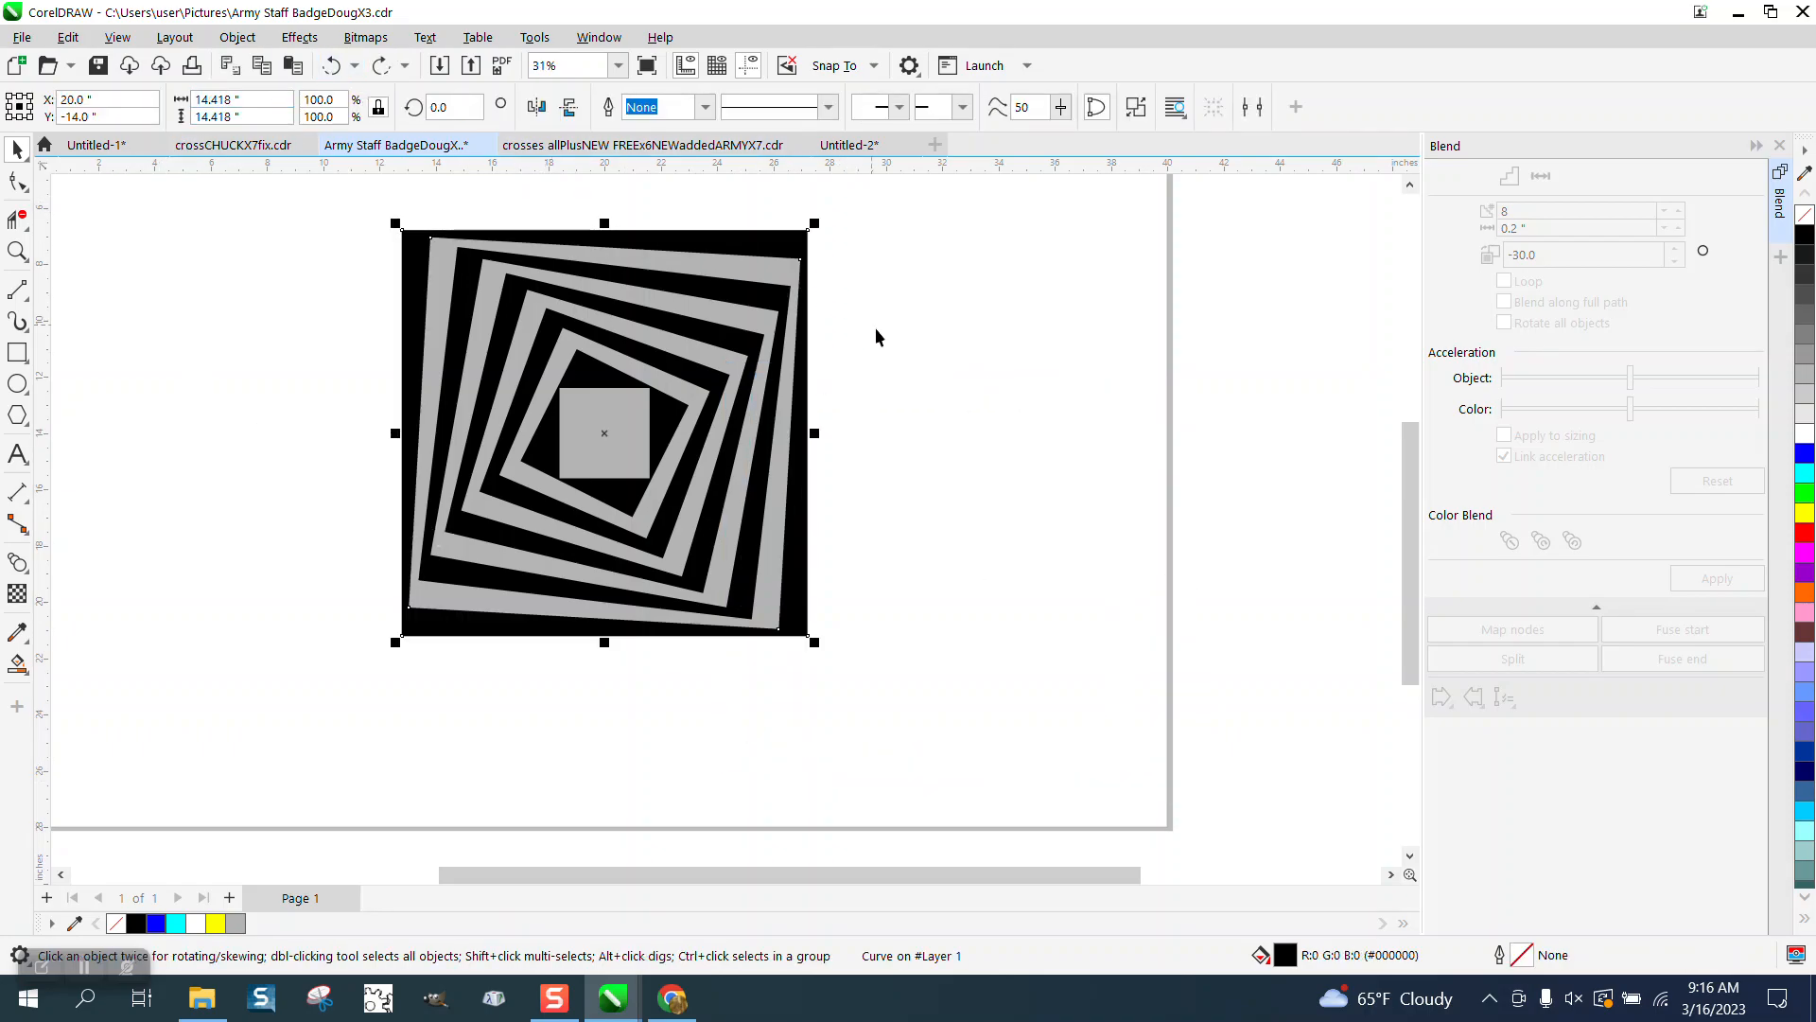
{"action": "left_click", "coordinate": [941, 350]}
{"action": "left_click", "coordinate": [469, 605]}
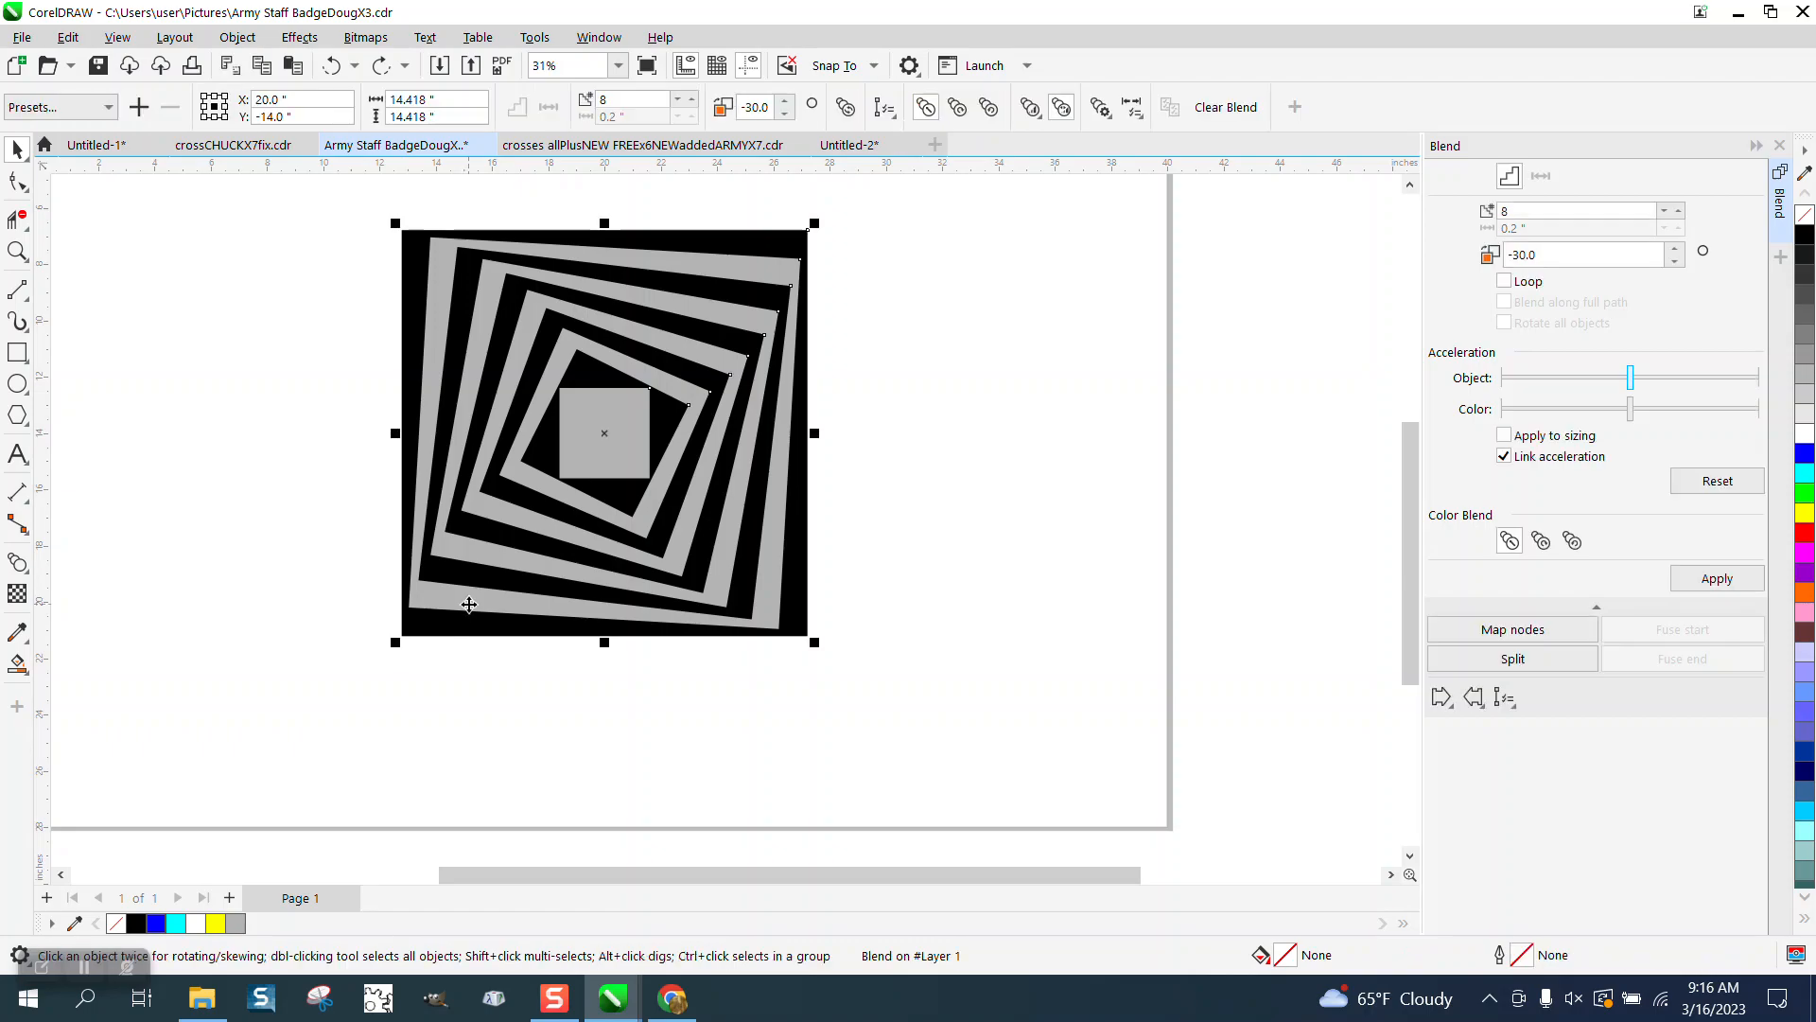
{"action": "left_click_drag", "start_coordinate": [662, 630], "coordinate": [981, 638]}
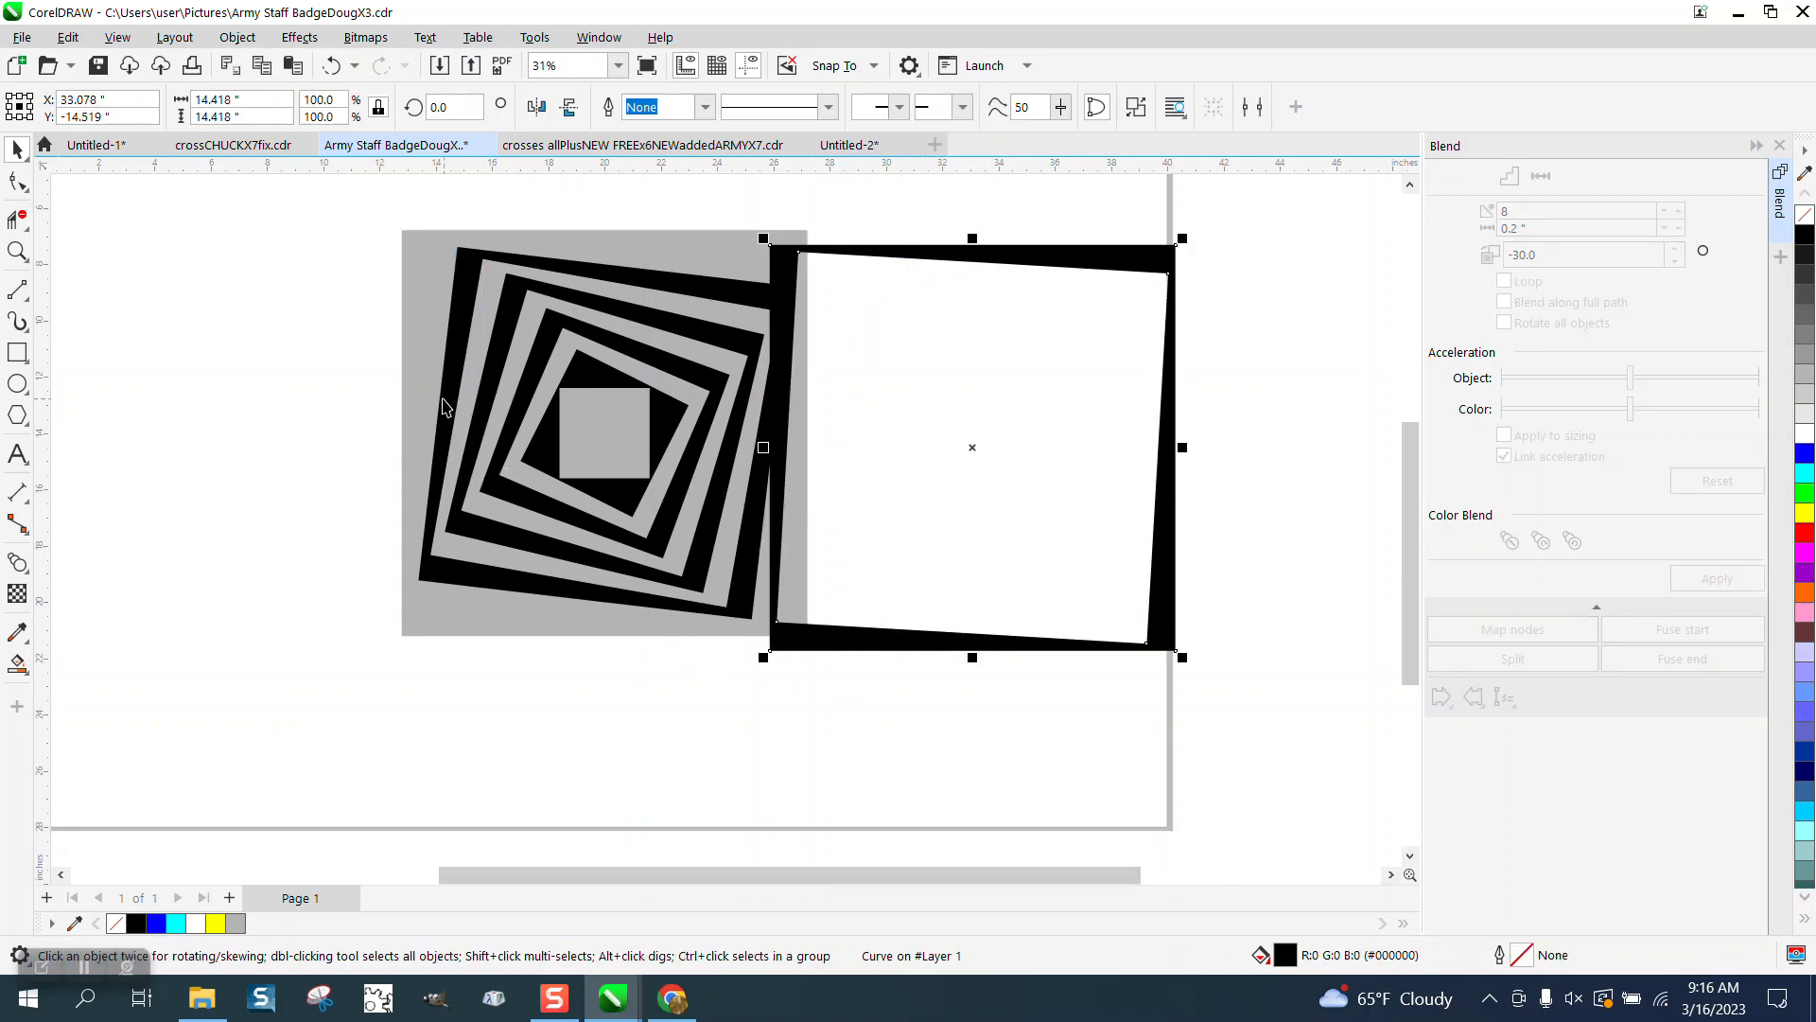
{"action": "left_click", "coordinate": [333, 64]}
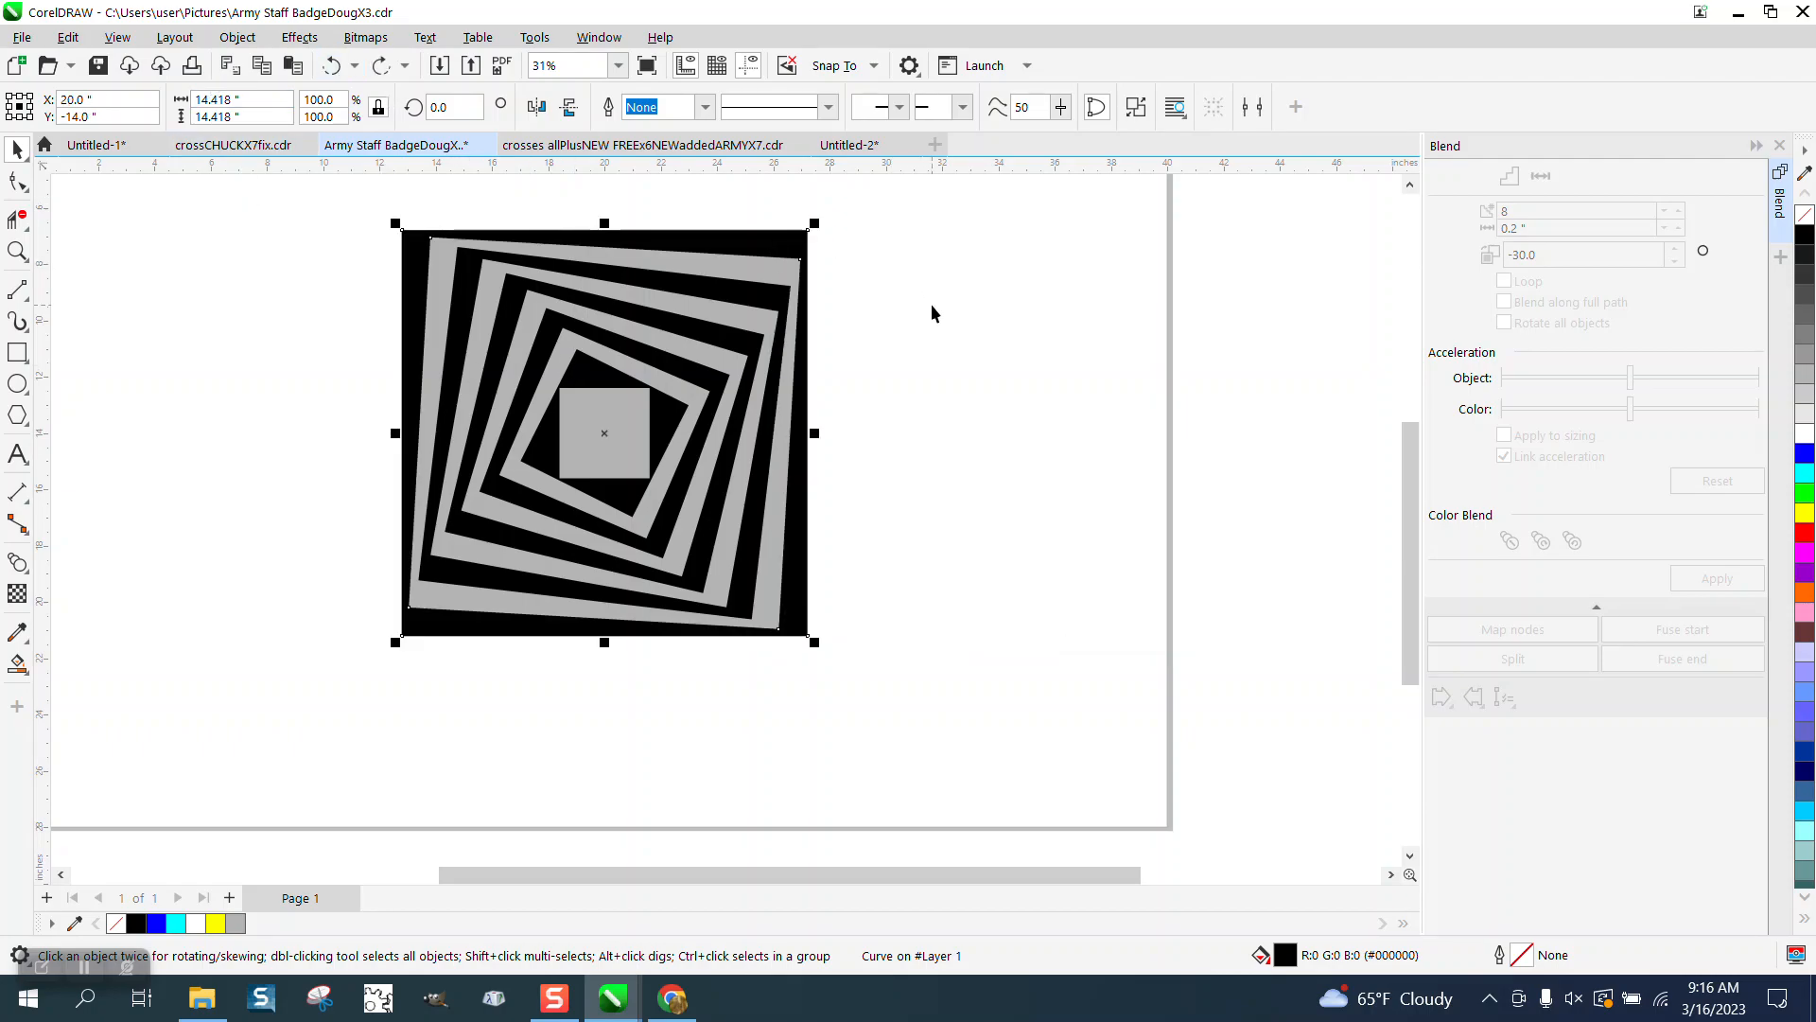
Select the centre square to check which object it is, and clear the selection.
{"action": "left_click", "coordinate": [629, 426]}
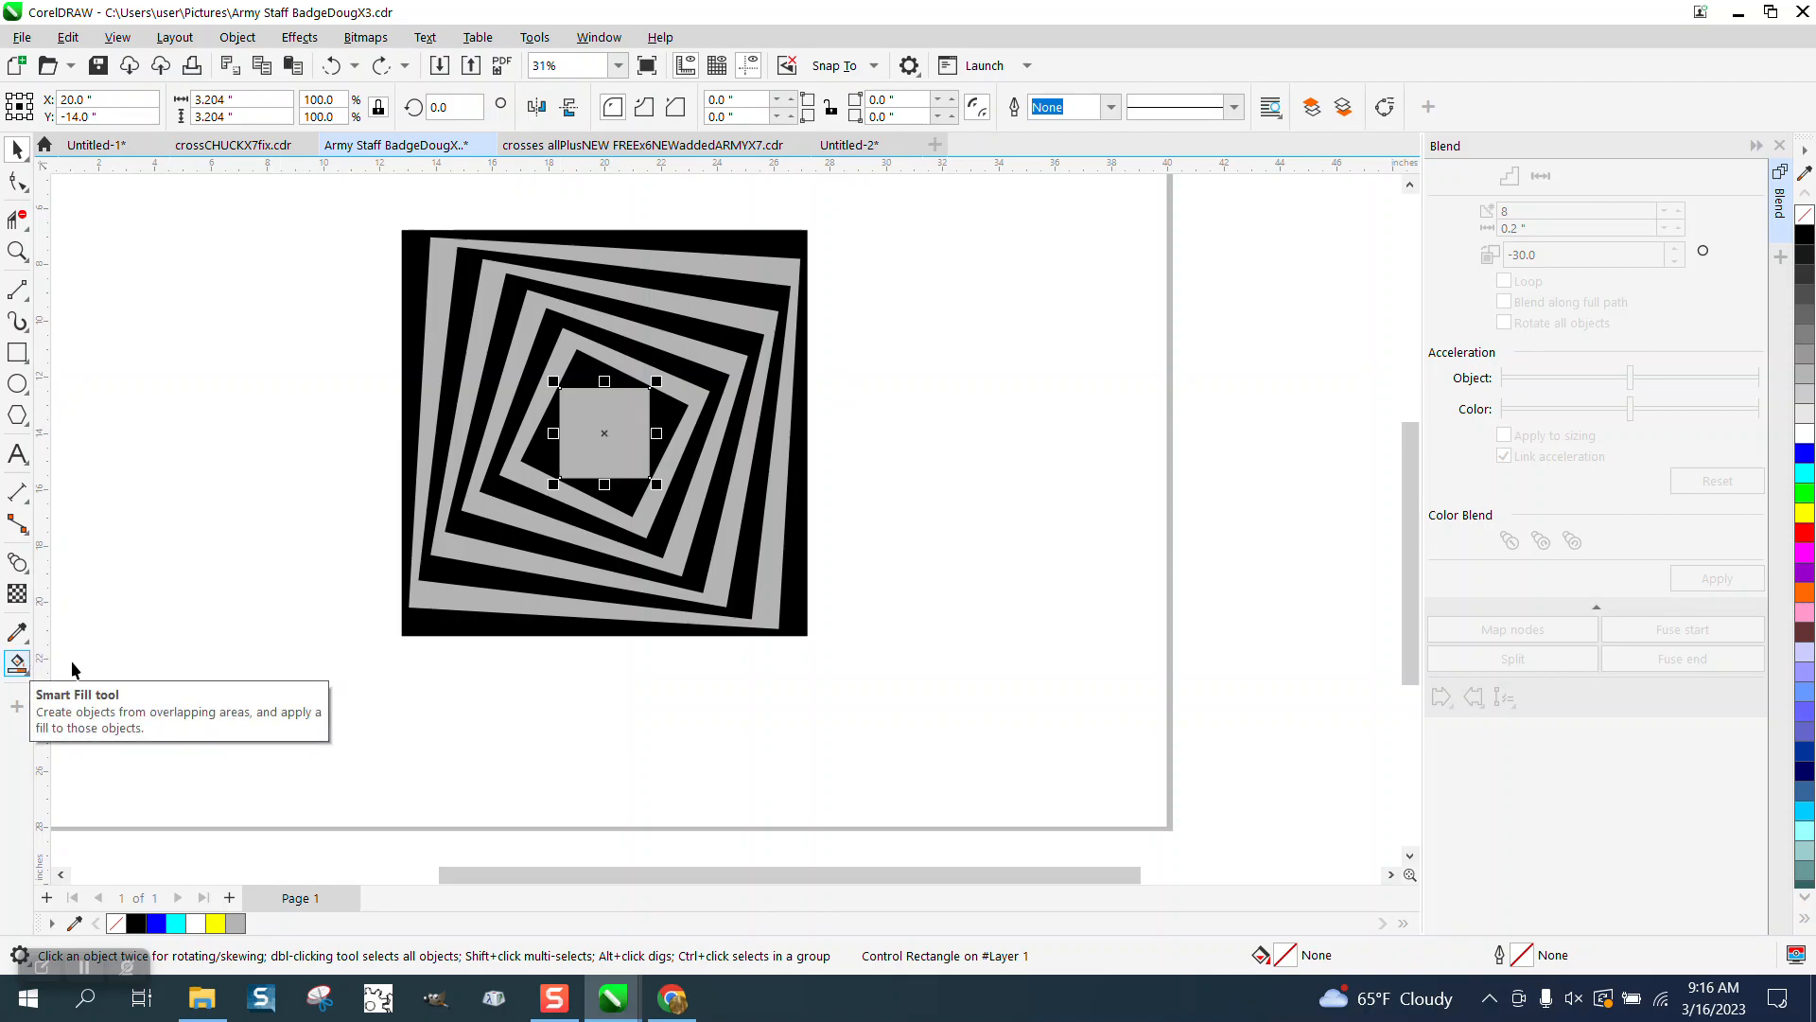
{"action": "left_click", "coordinate": [569, 695]}
{"action": "left_click", "coordinate": [626, 444]}
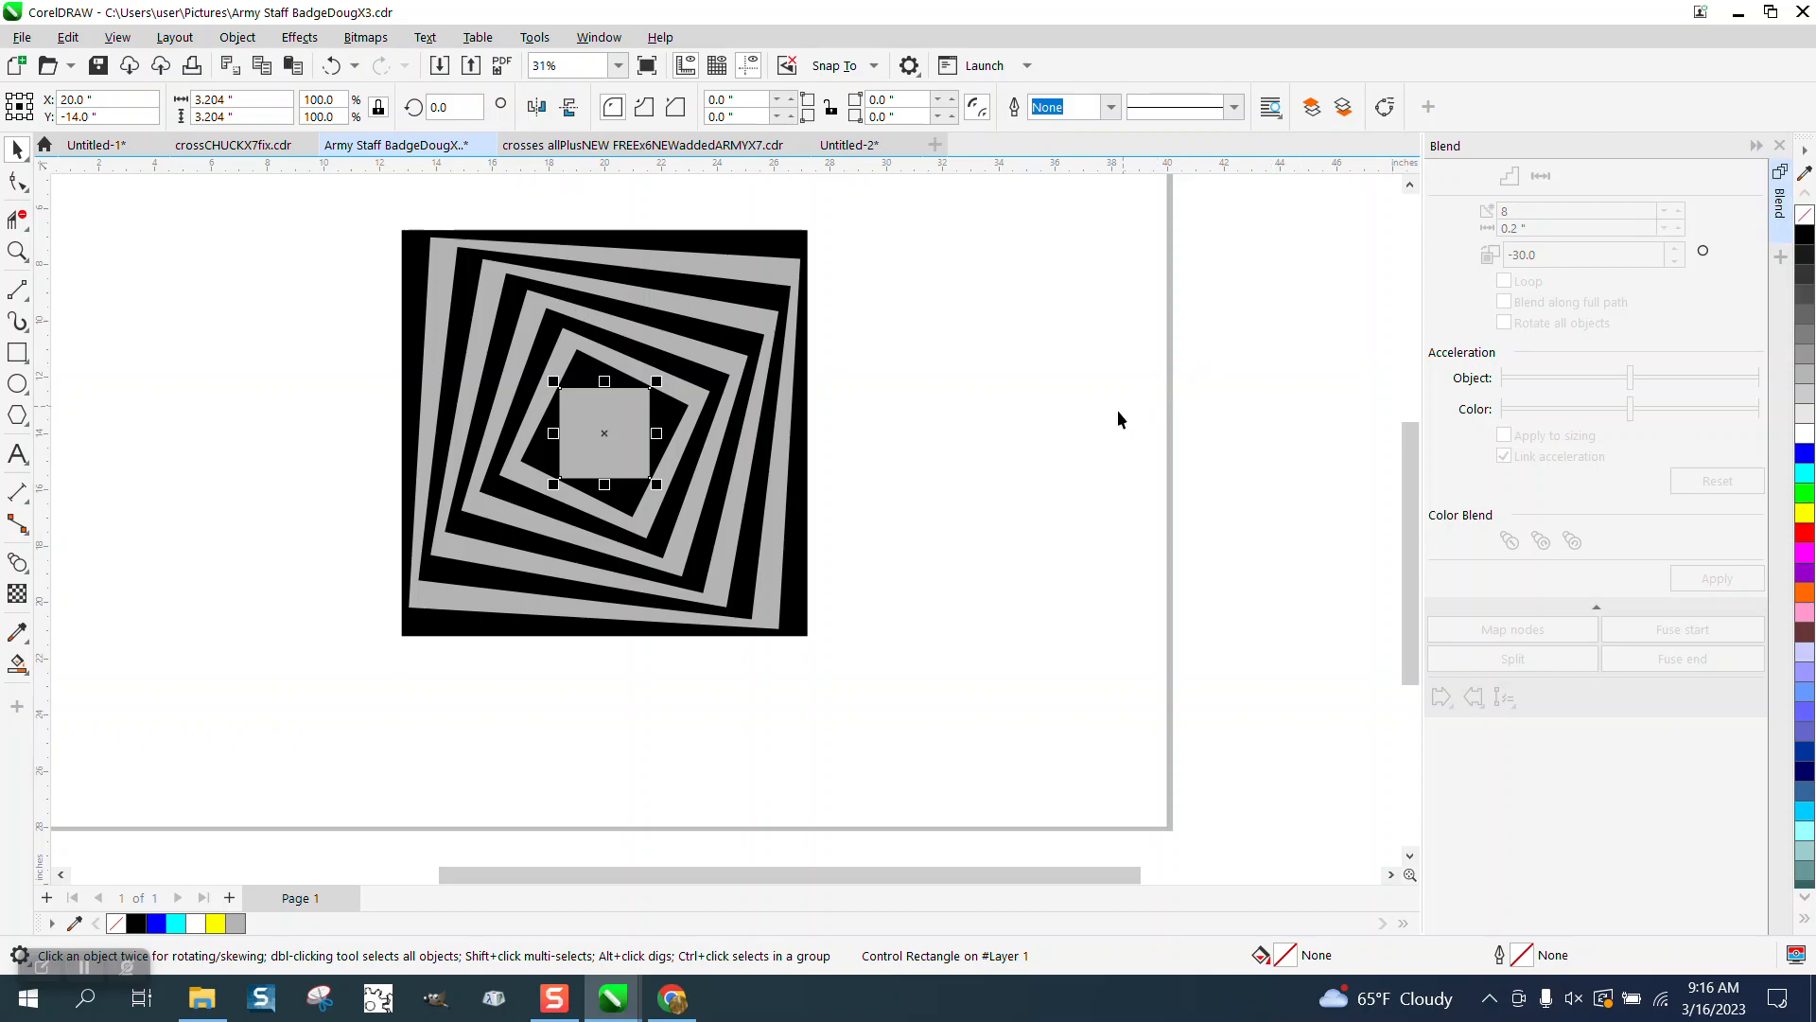
{"action": "left_click", "coordinate": [993, 446]}
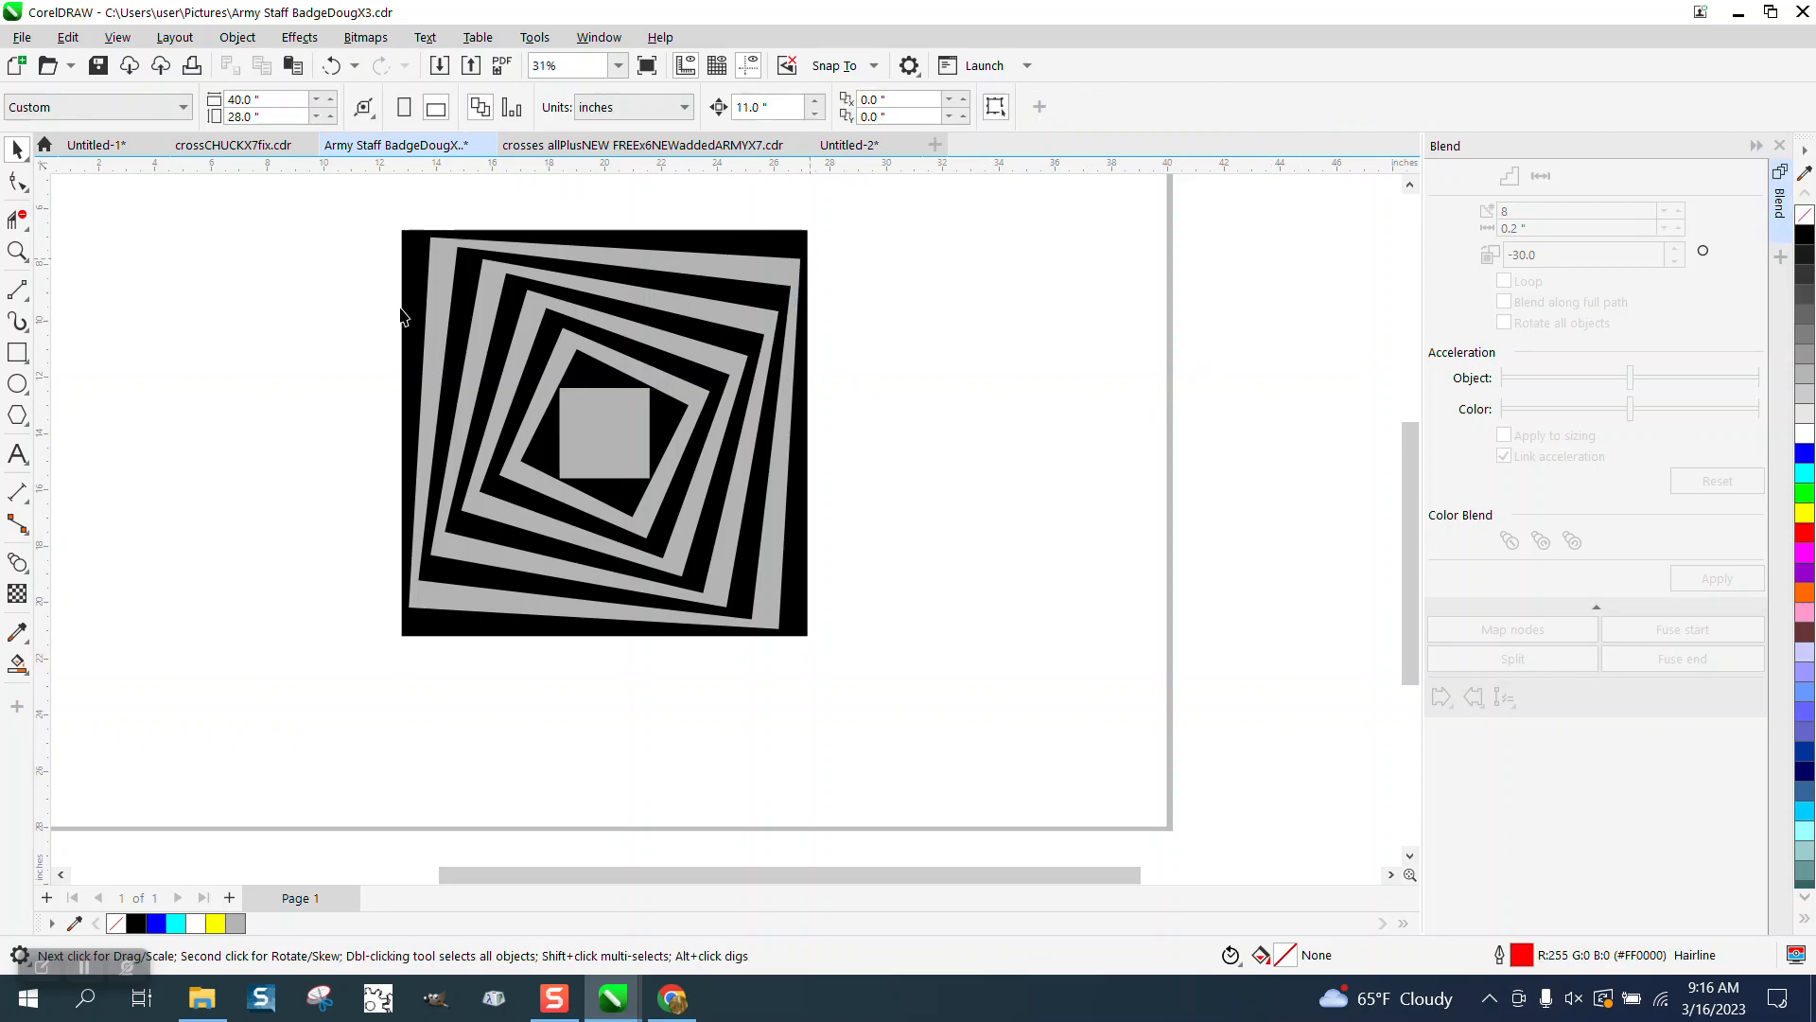
Move the unfilled blend sideways to X 31 inches and delete it.
{"action": "left_click", "coordinate": [785, 273]}
{"action": "key", "text": "ctrl+d"}
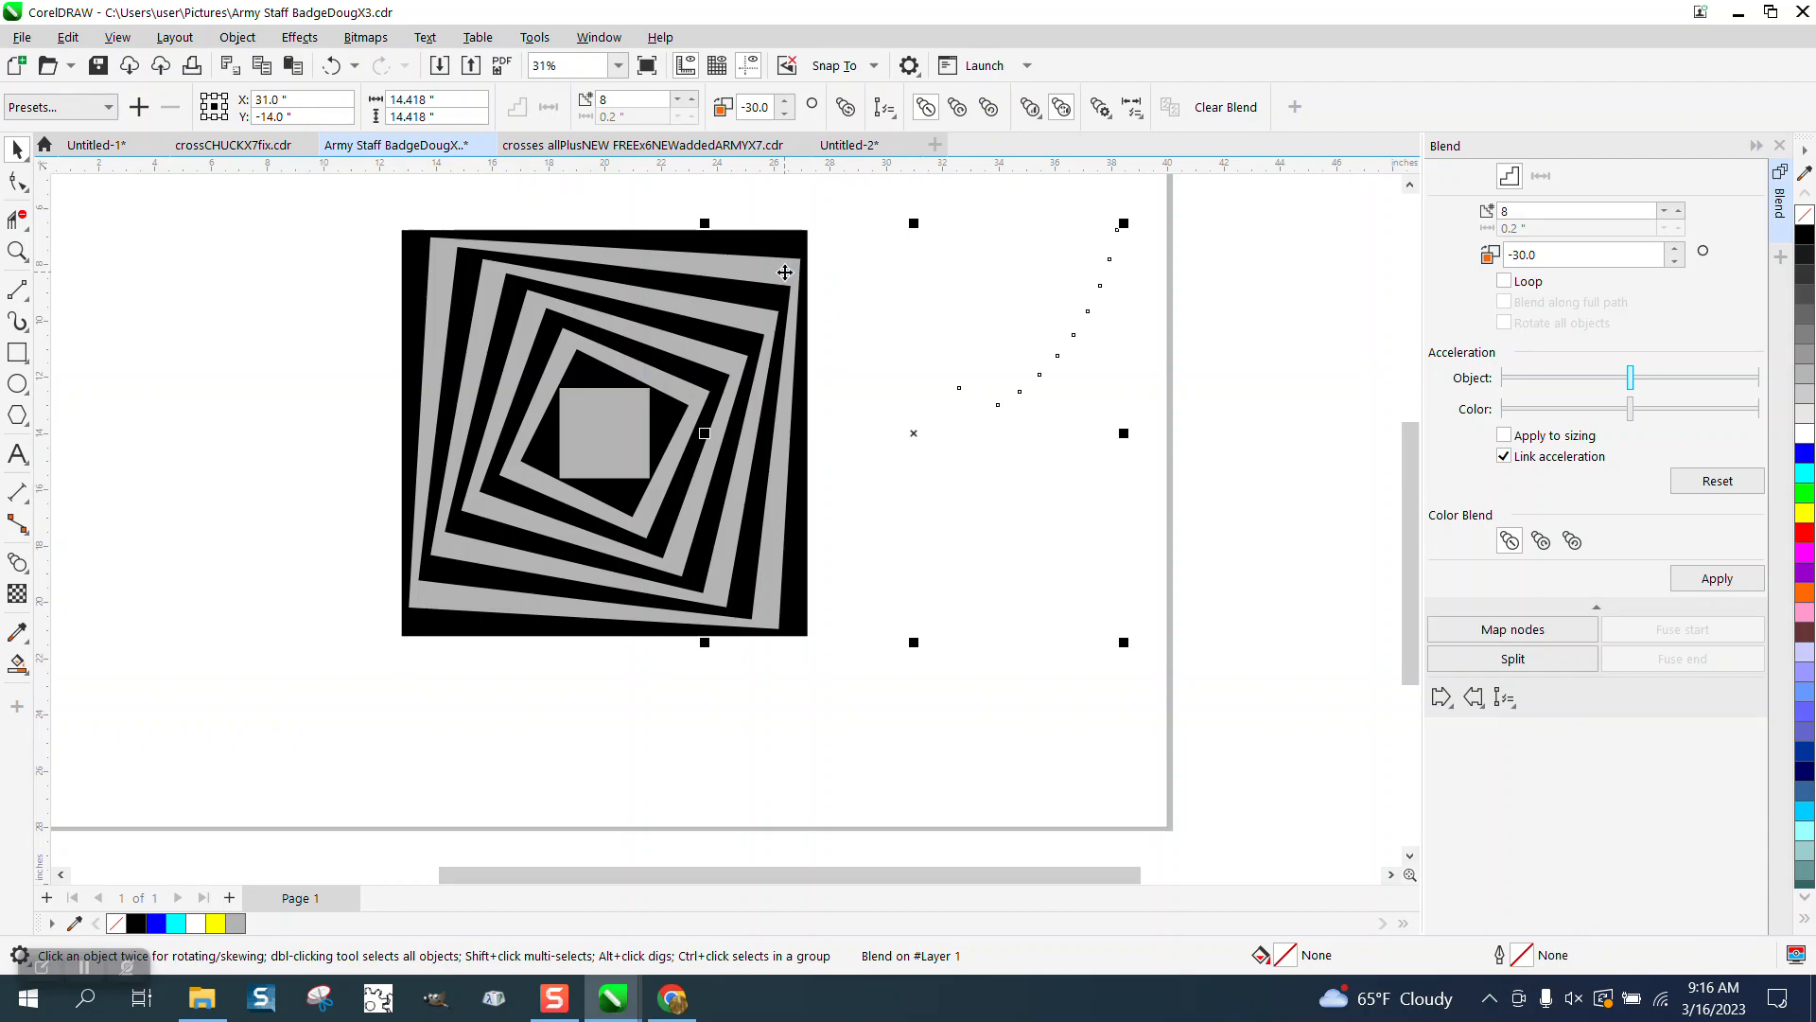
{"action": "key", "text": "Delete"}
Try deleting the grey background rectangle, restore it and nudge it horizontally to X 42 inches, clear of the pattern.
{"action": "left_click", "coordinate": [759, 270]}
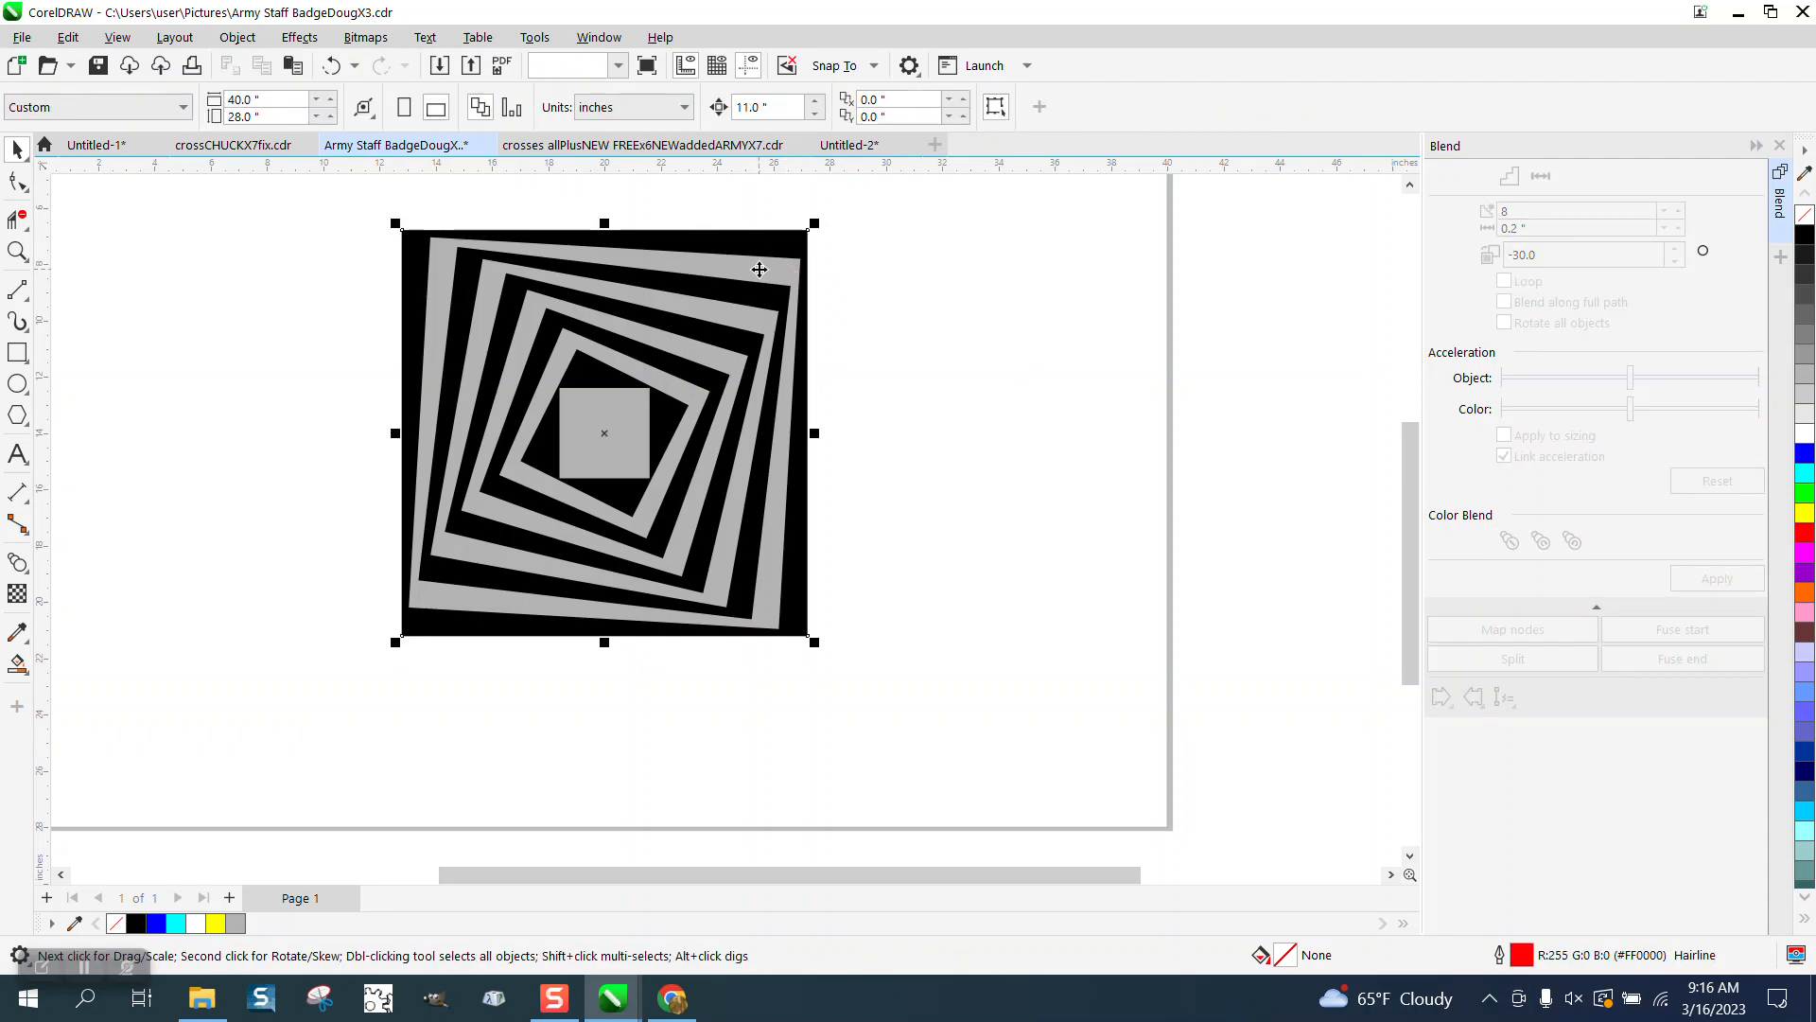
{"action": "key", "text": "Delete"}
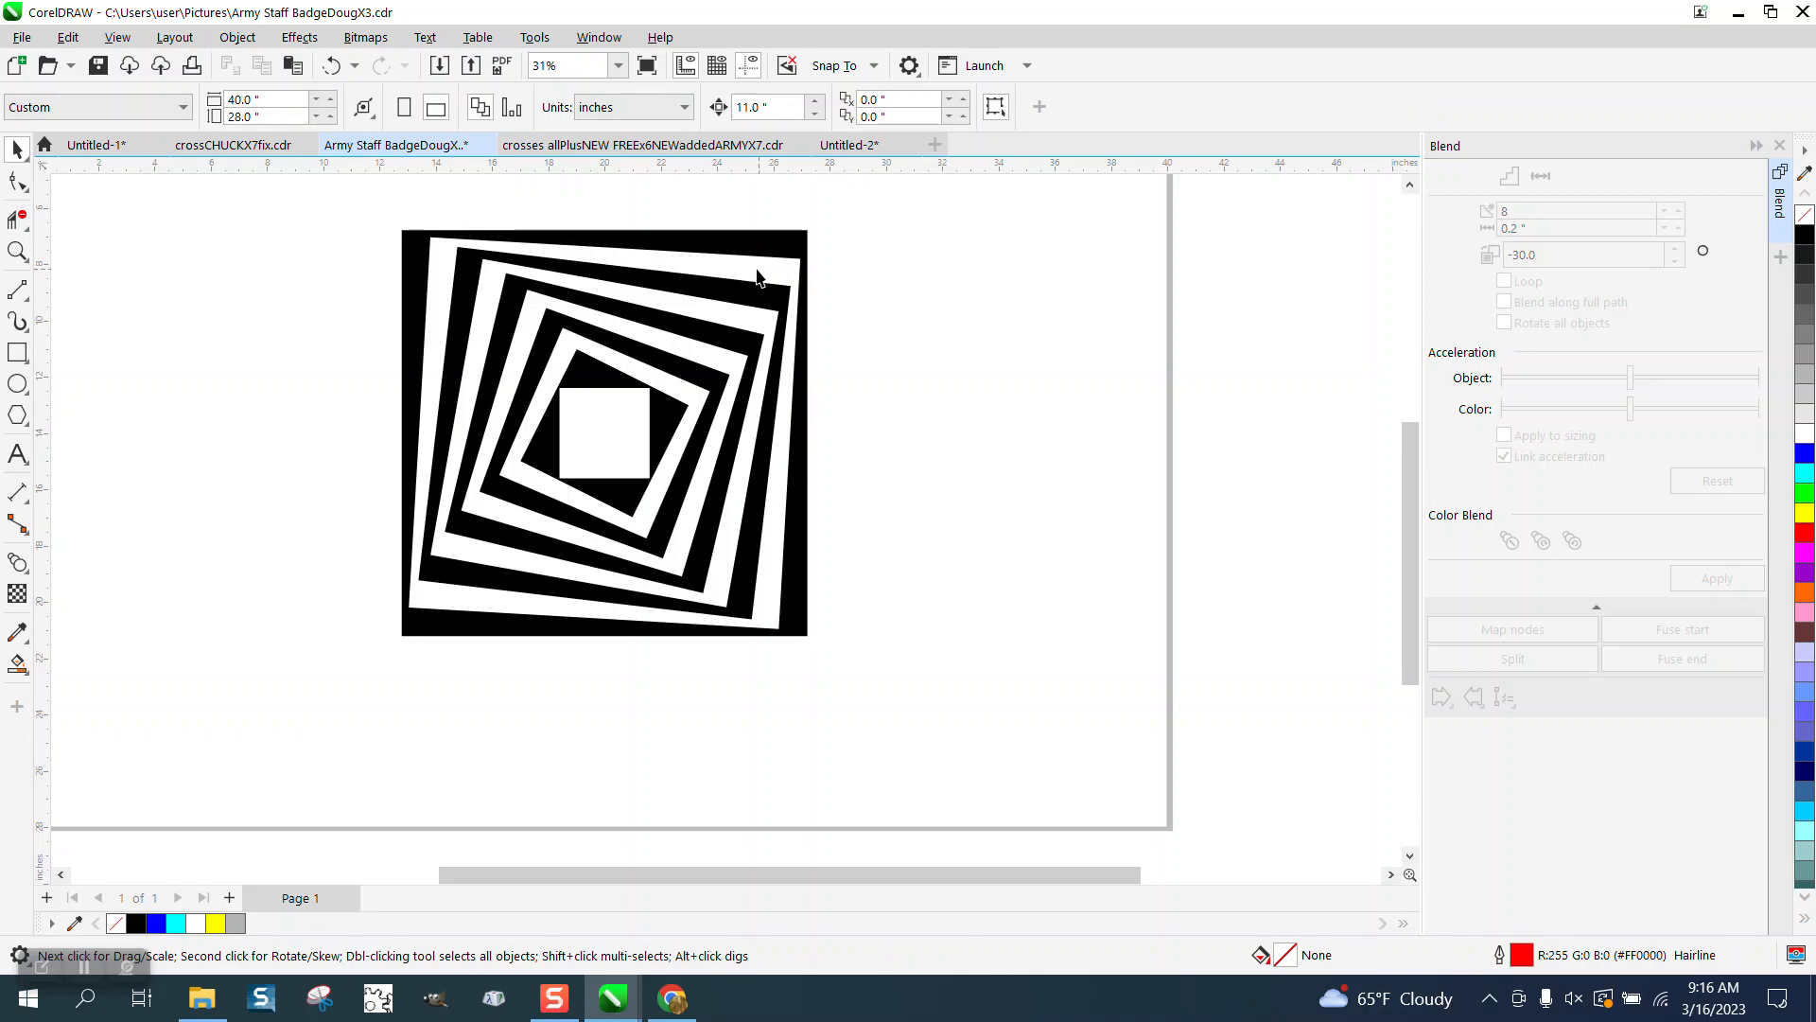
{"action": "left_click", "coordinate": [331, 66]}
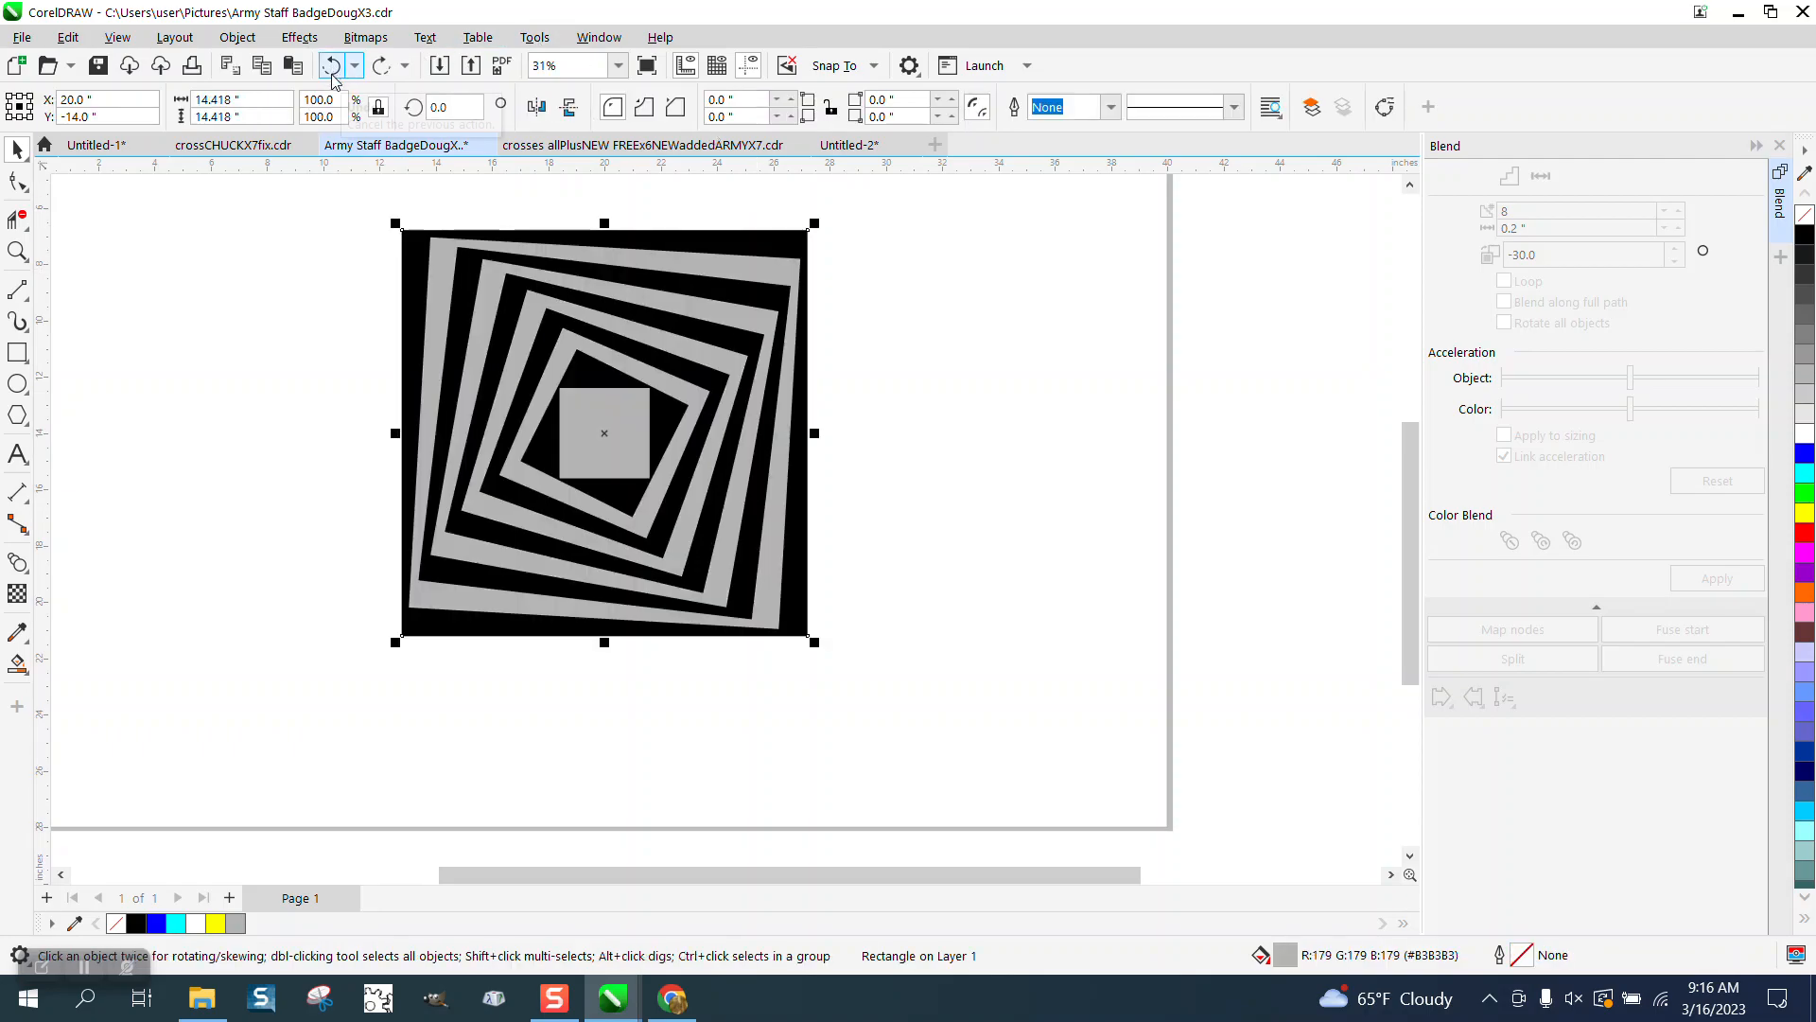
{"action": "key", "text": "Right"}
{"action": "key", "text": "Right"}
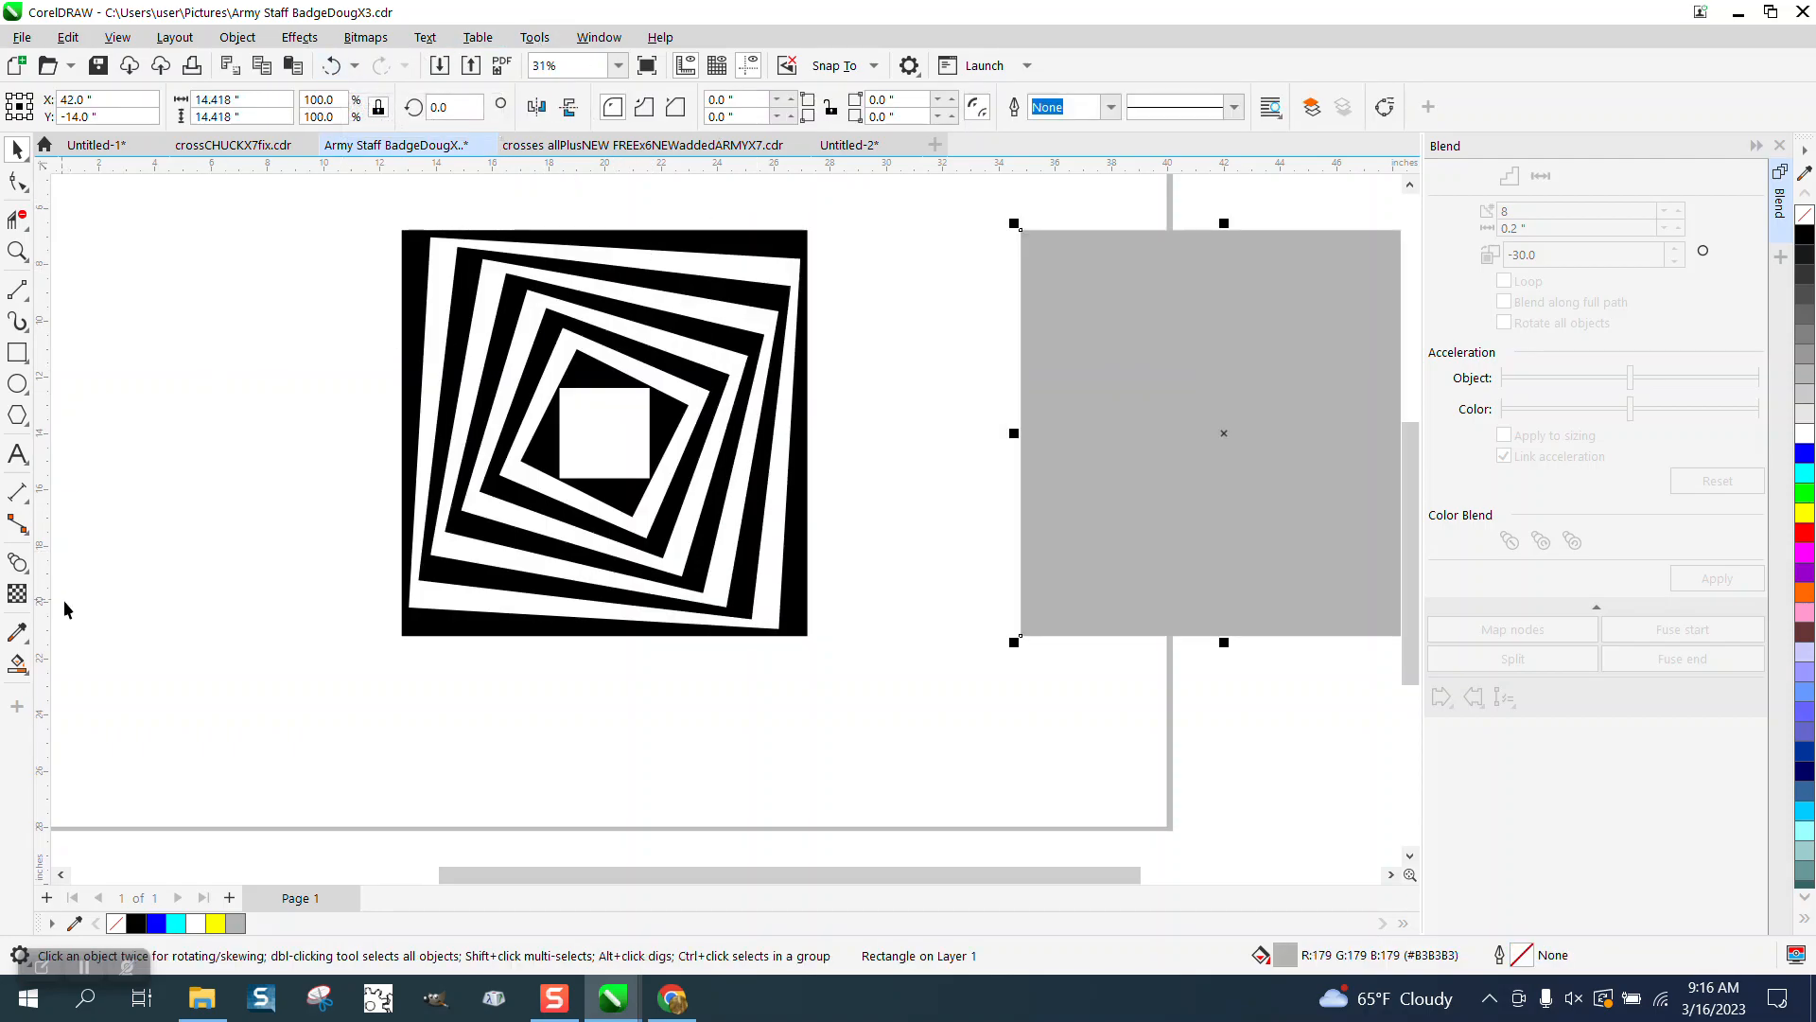
Apply a diagonal grey-to-white fountain fill to the grey square, from lower-left to upper-right, and centre it on the page.
{"action": "left_click", "coordinate": [26, 673]}
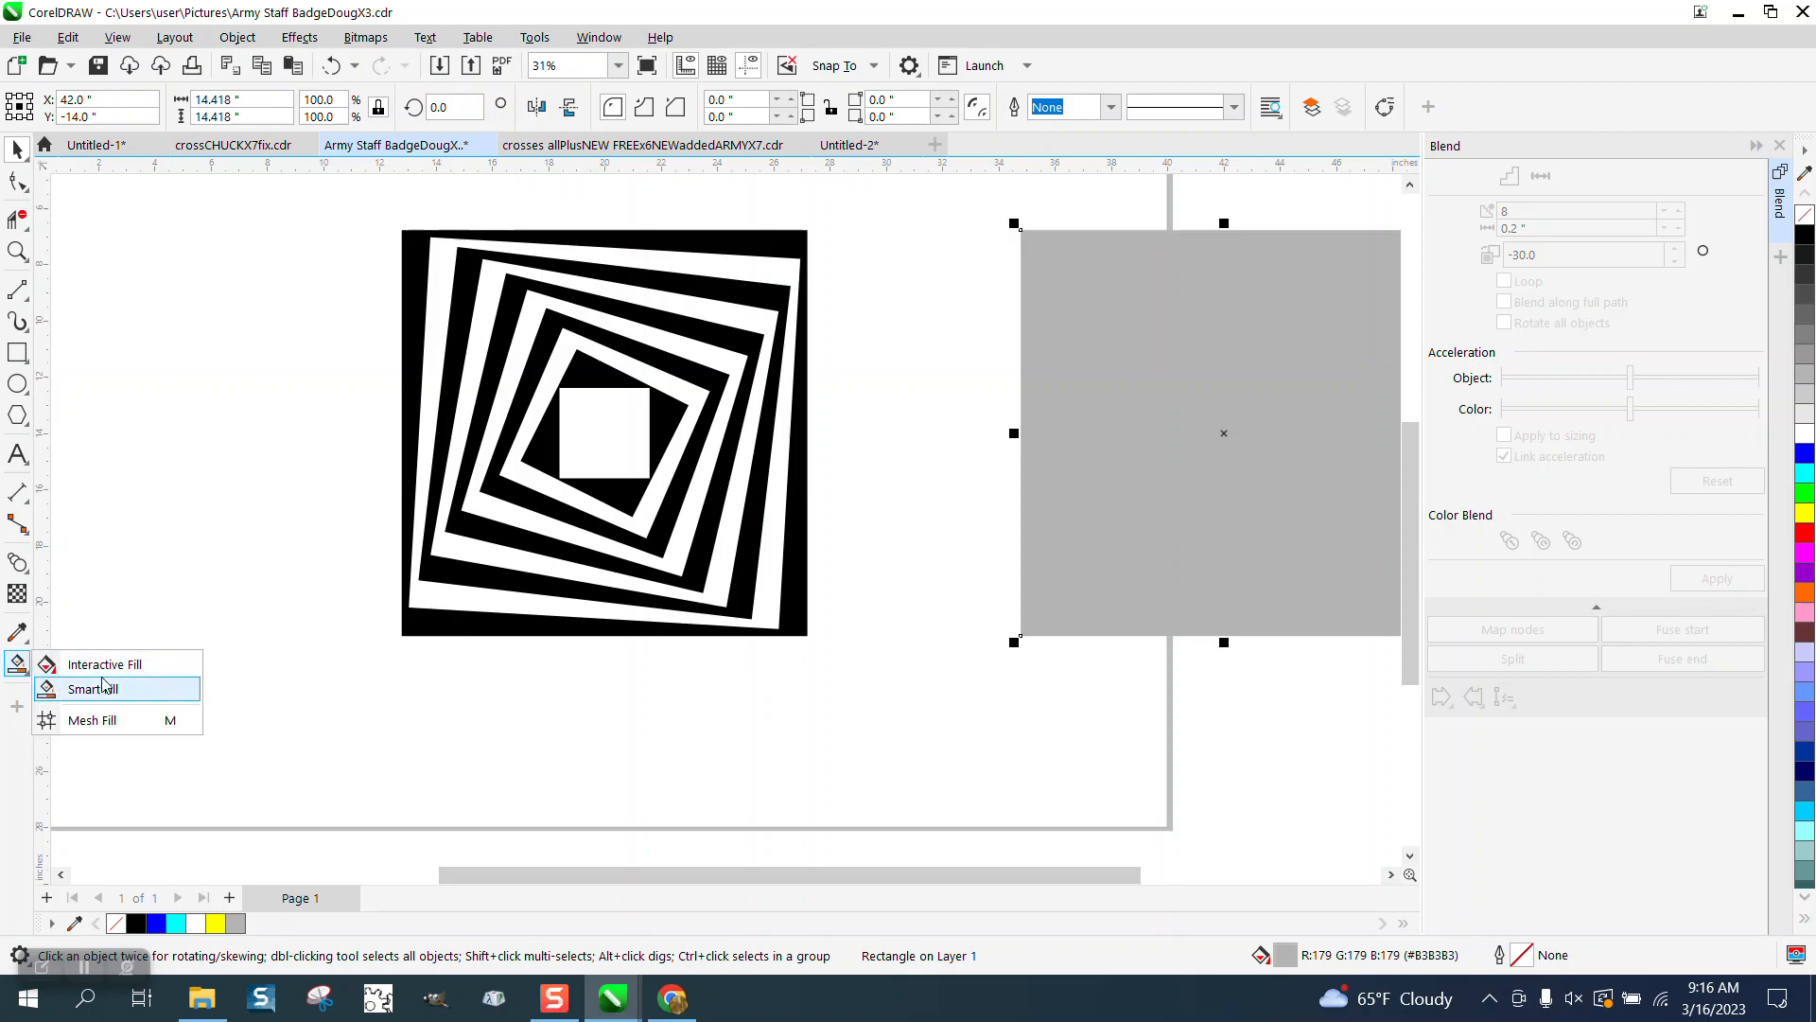
{"action": "left_click", "coordinate": [76, 661]}
{"action": "left_click_drag", "start_coordinate": [1055, 616], "coordinate": [1391, 239]}
{"action": "scroll", "coordinate": [923, 478], "scroll_direction": "down", "scroll_amount": 2}
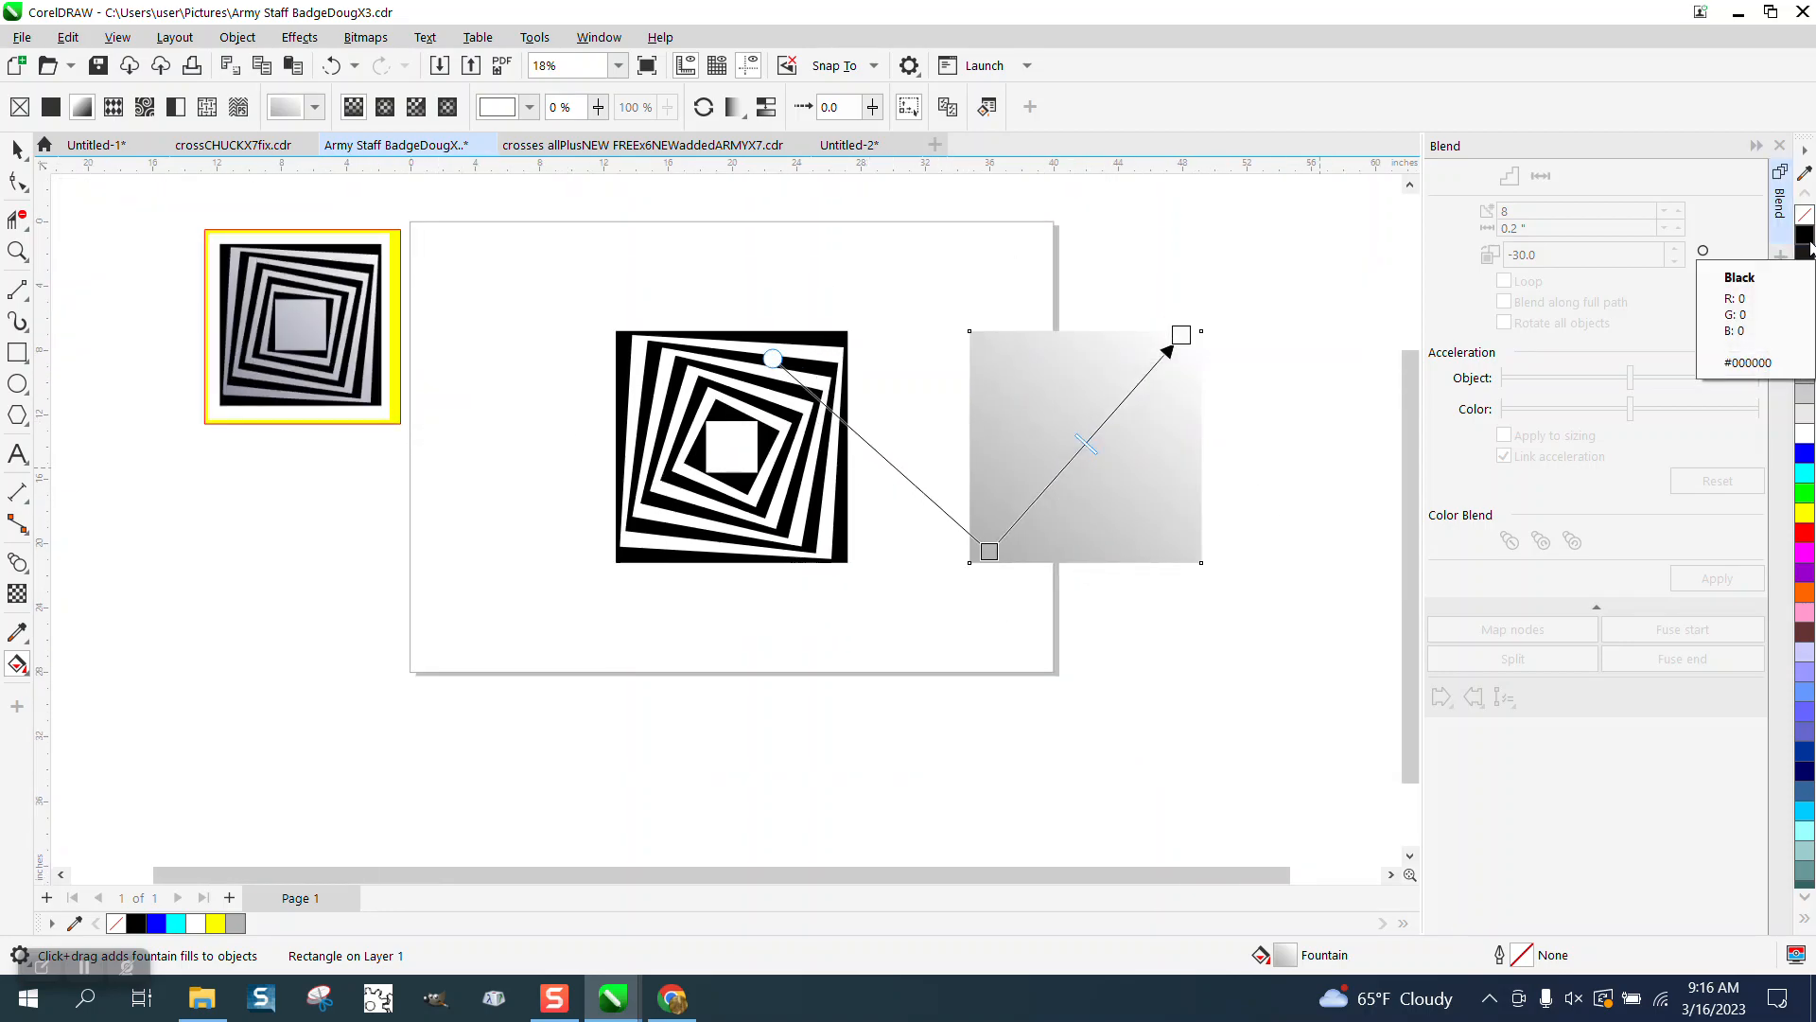
{"action": "left_click_drag", "start_coordinate": [1182, 336], "coordinate": [1200, 331]}
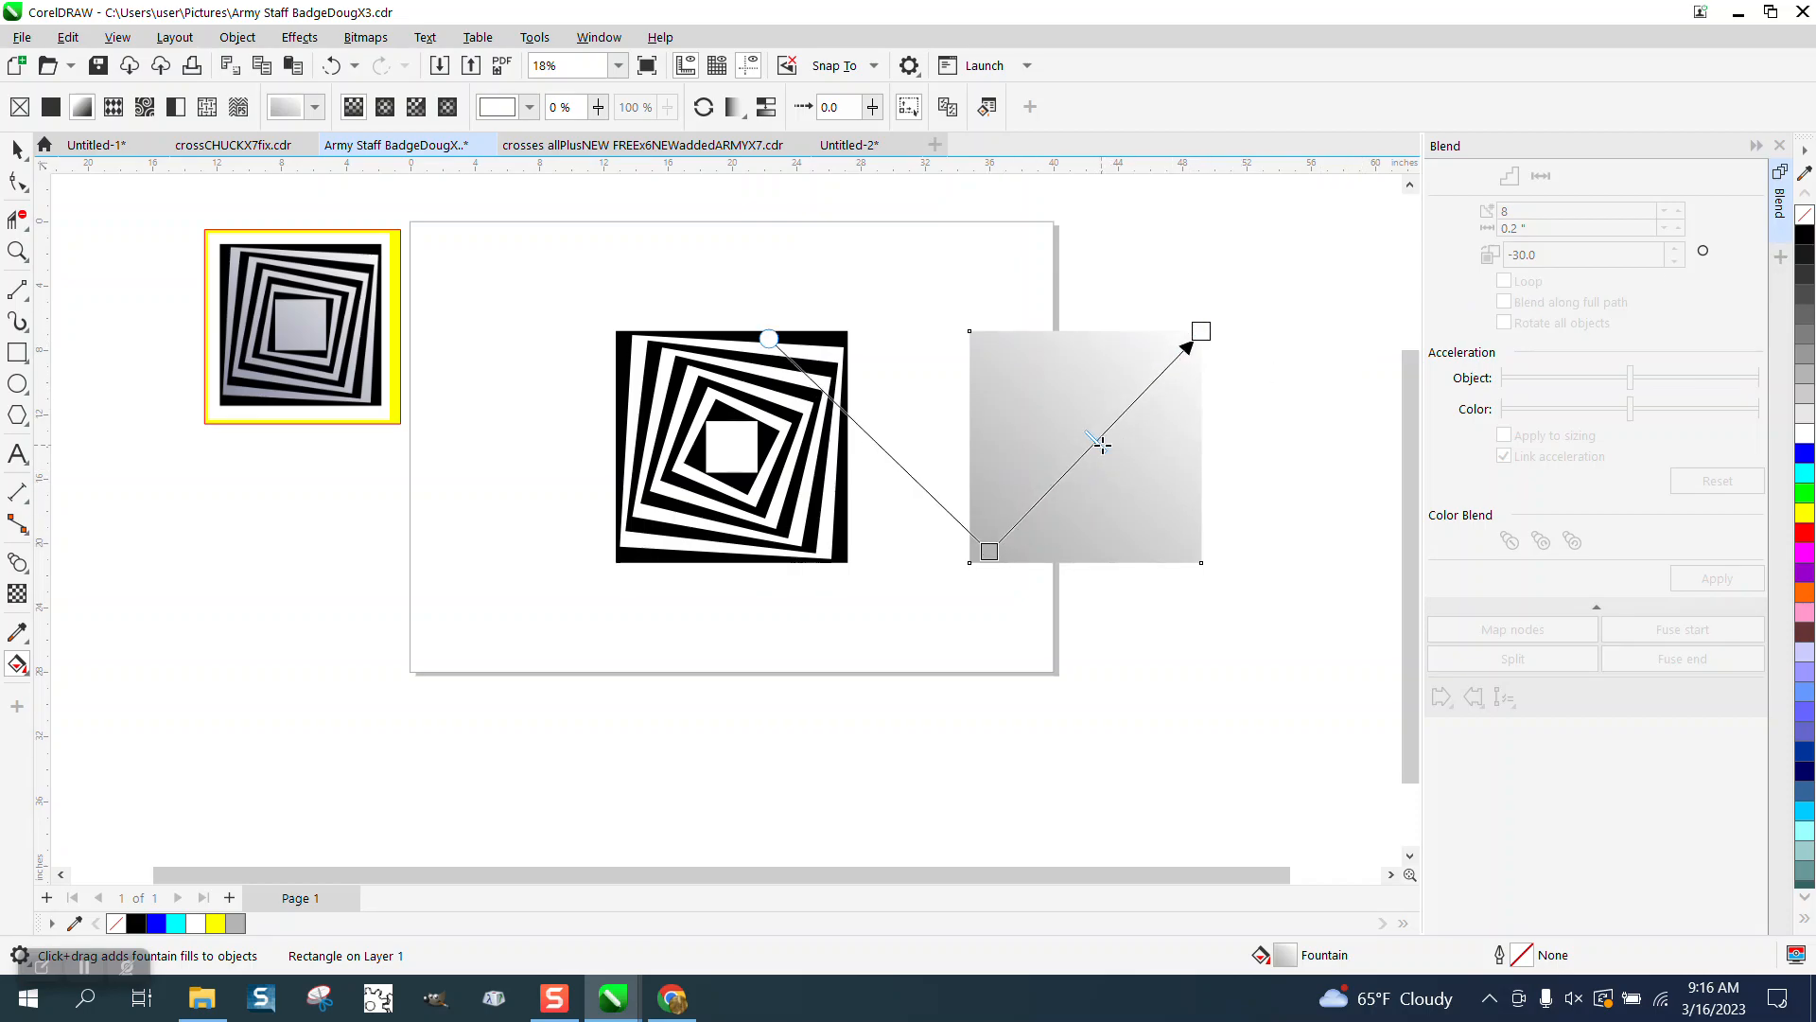
{"action": "left_click", "coordinate": [17, 149]}
{"action": "key", "text": "p"}
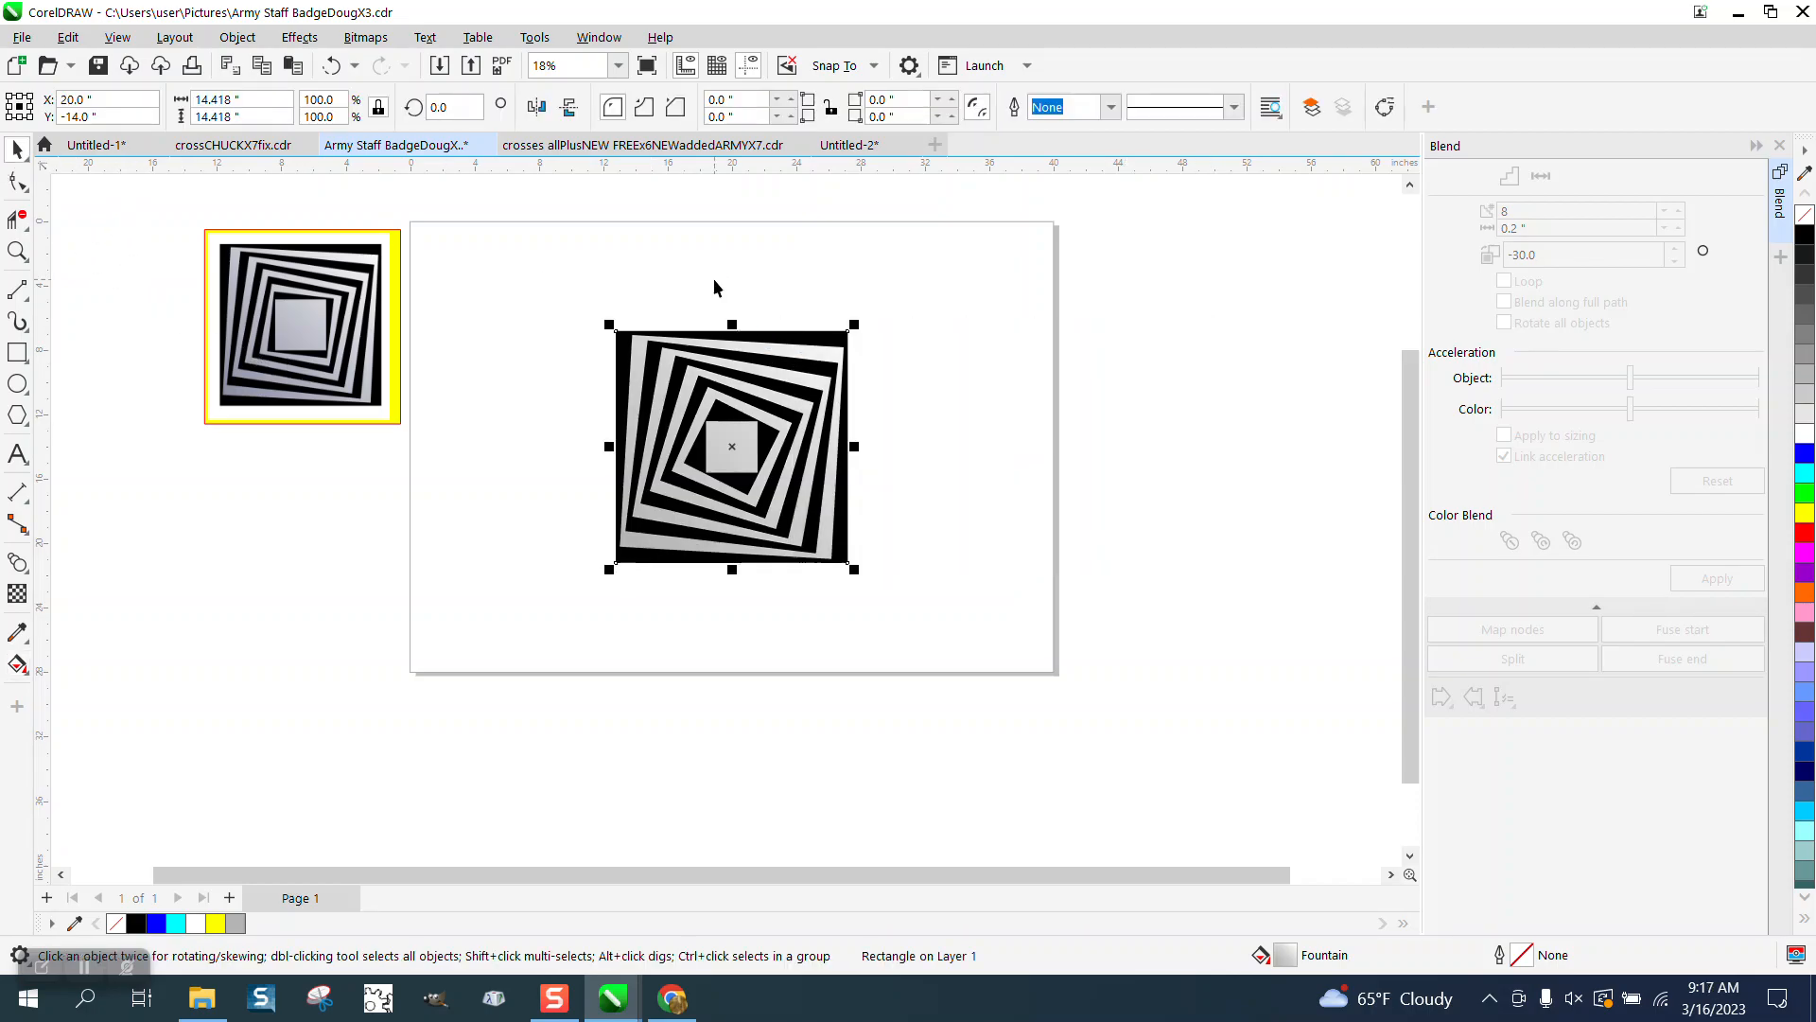
Move the reference image and its yellow frame to X 4.843, Y -14 inches beside the pattern and compare the two.
{"action": "left_click", "coordinate": [17, 250]}
{"action": "left_click", "coordinate": [17, 149]}
{"action": "left_click_drag", "start_coordinate": [194, 215], "coordinate": [490, 456]}
{"action": "left_click_drag", "start_coordinate": [318, 346], "coordinate": [507, 473]}
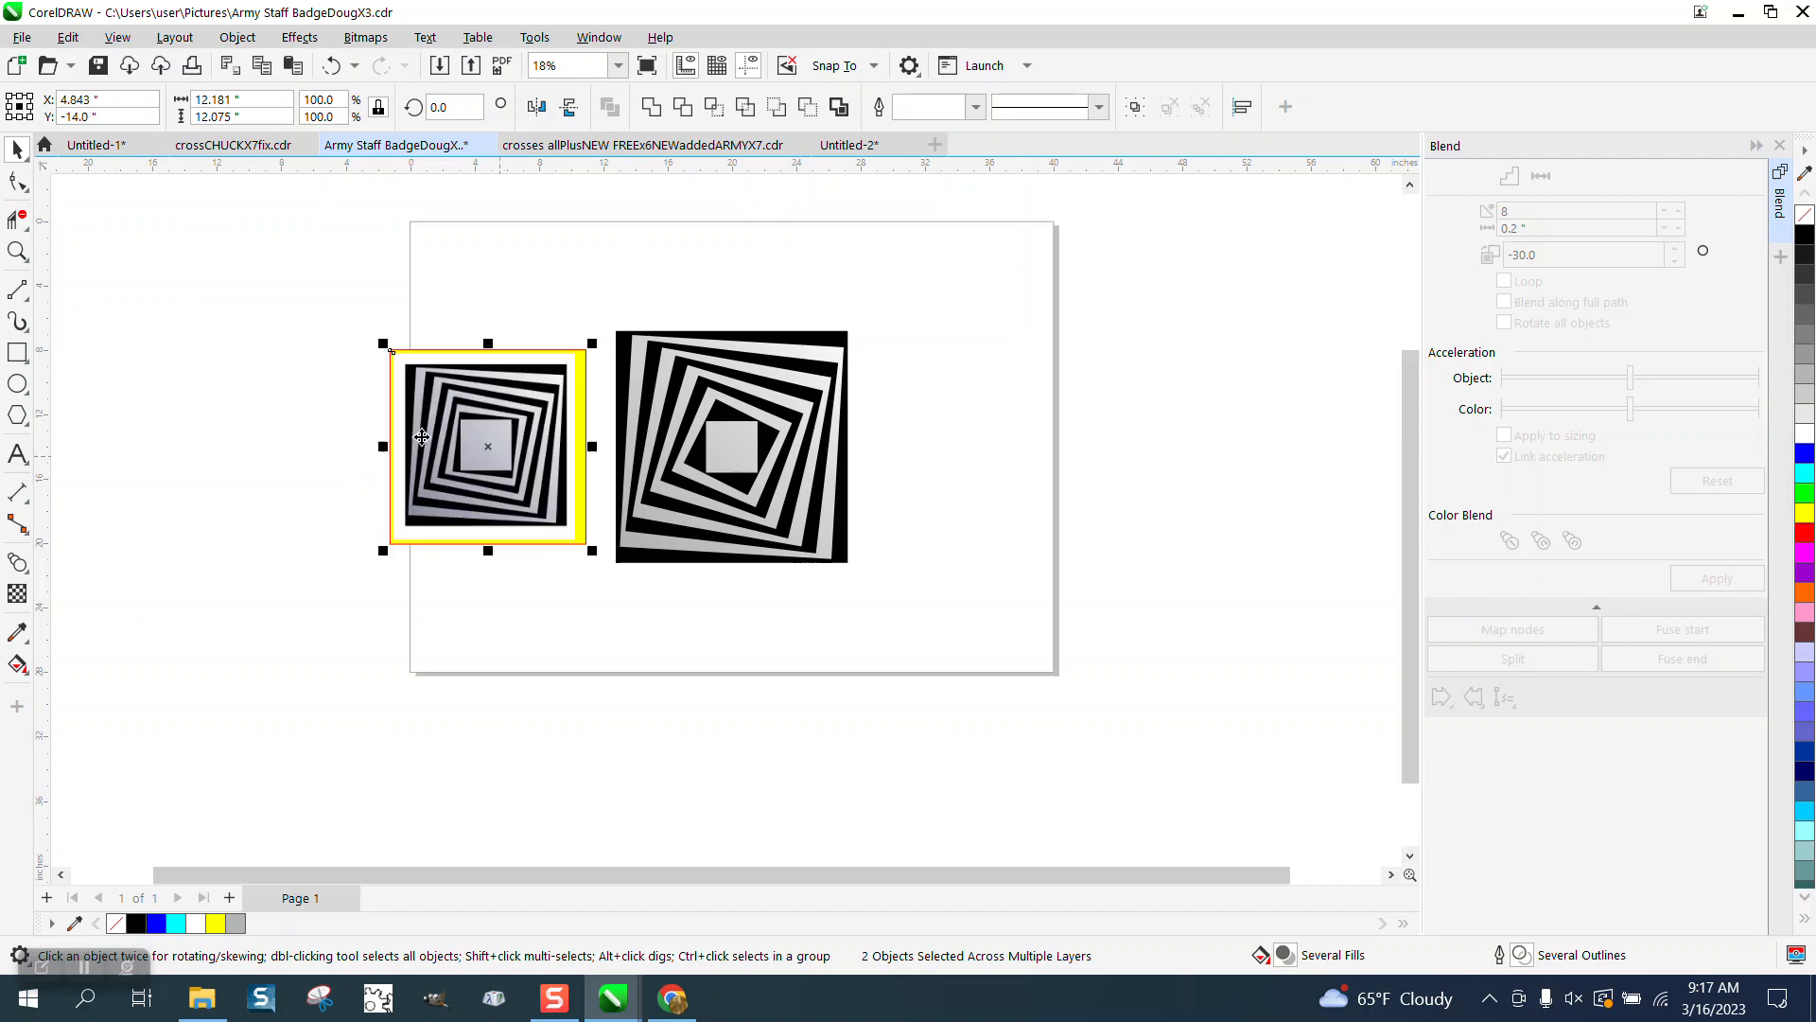
{"action": "left_click", "coordinate": [17, 250]}
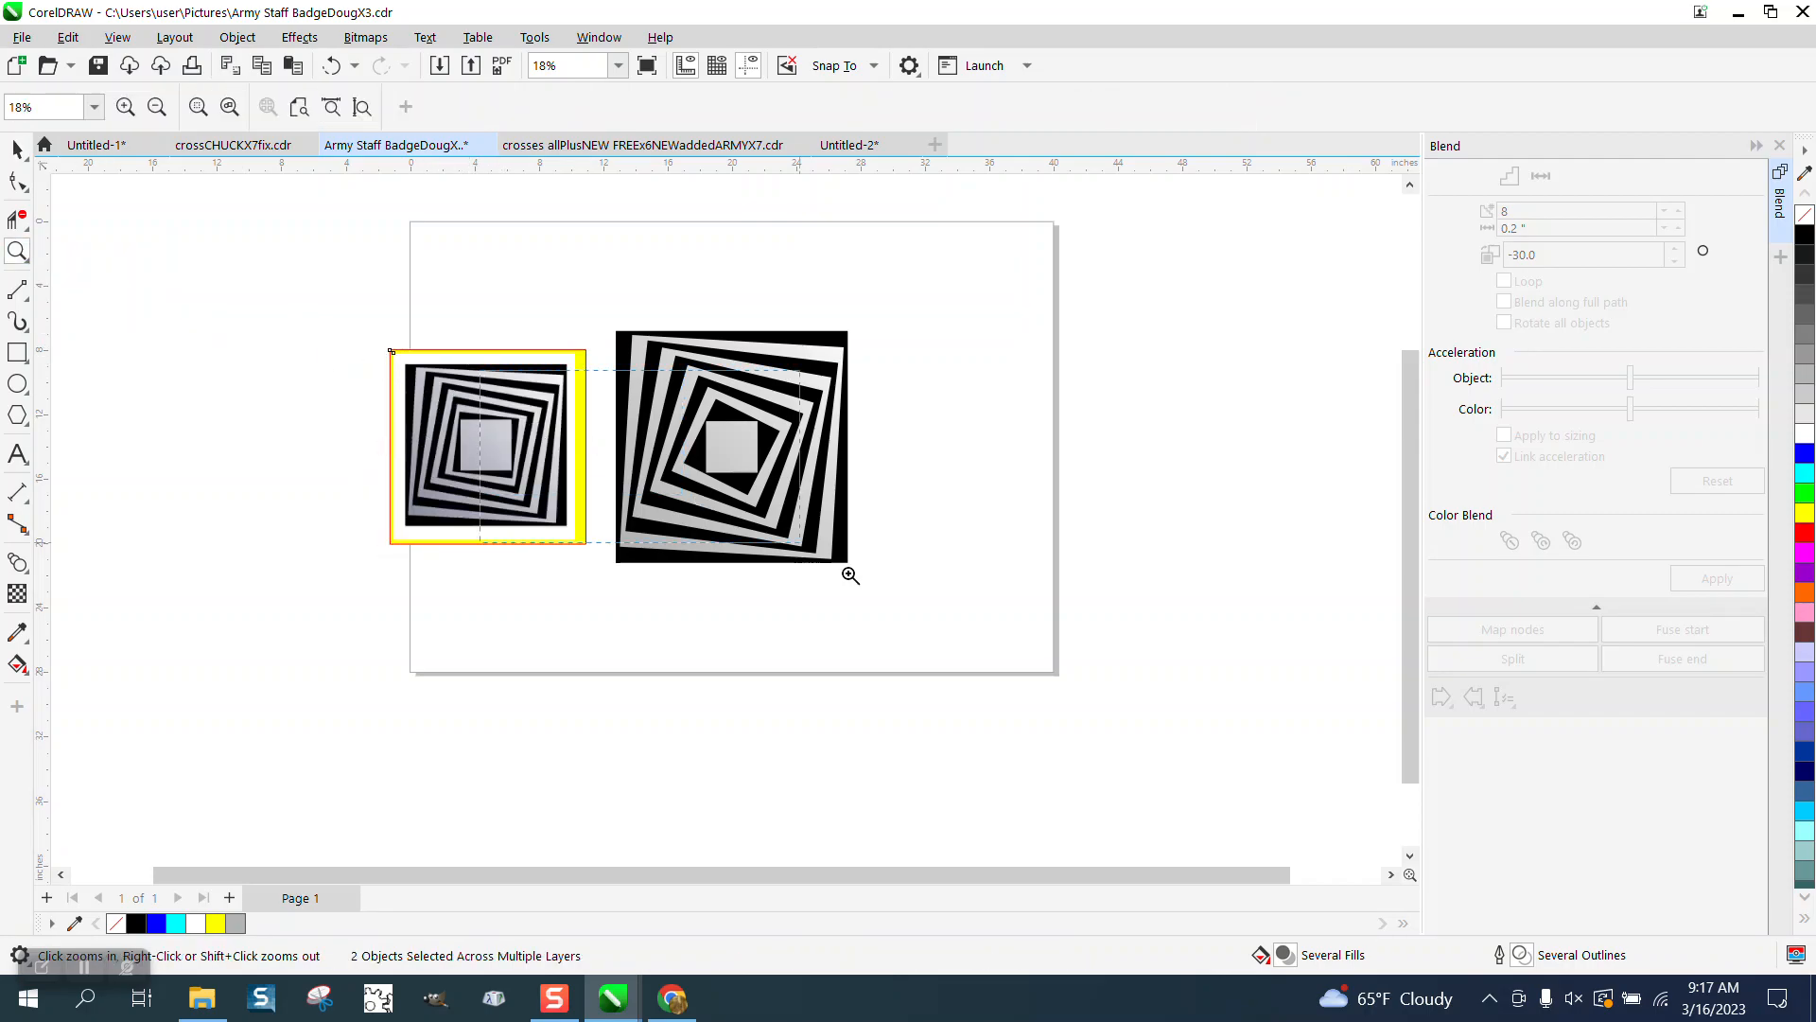
{"action": "left_click", "coordinate": [865, 587]}
{"action": "scroll", "coordinate": [851, 430], "scroll_direction": "down", "scroll_amount": 3}
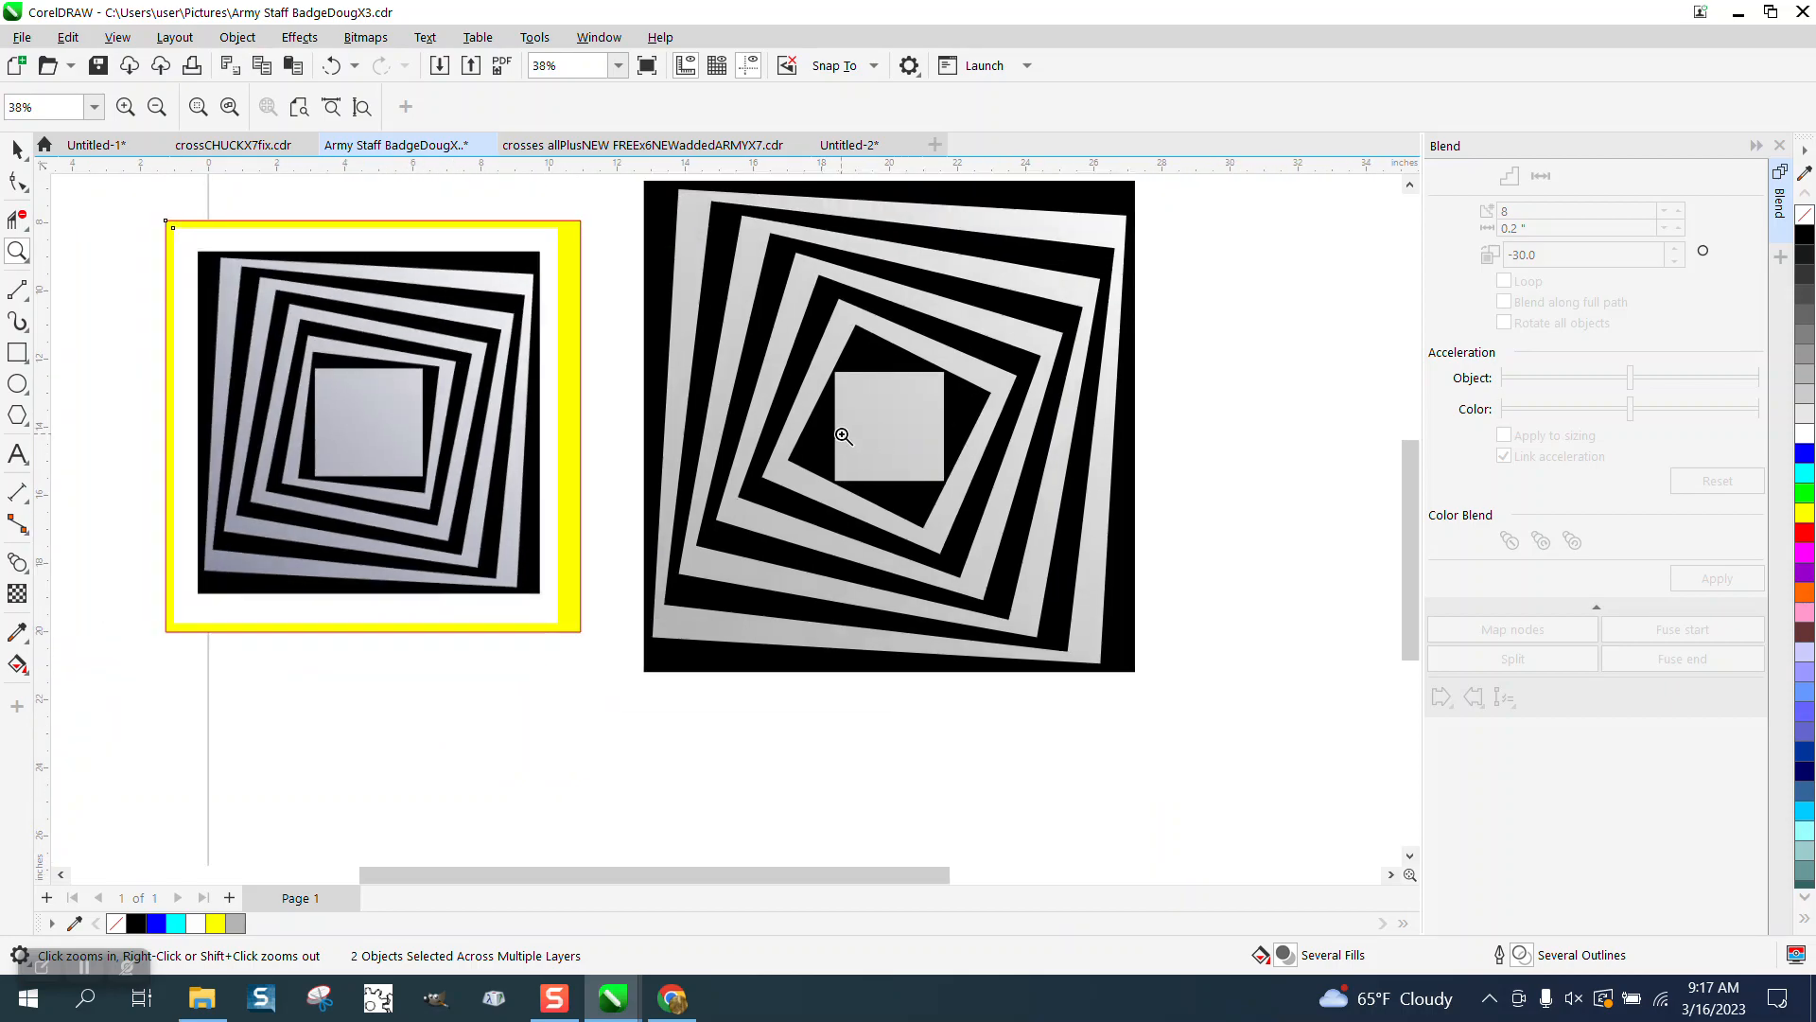
Undo the reference move and all the gradient, grey and black fills, back to the unfilled red-outlined blend.
{"action": "left_click", "coordinate": [332, 66]}
{"action": "left_click", "coordinate": [331, 67]}
{"action": "left_click", "coordinate": [331, 66]}
{"action": "left_click", "coordinate": [332, 68]}
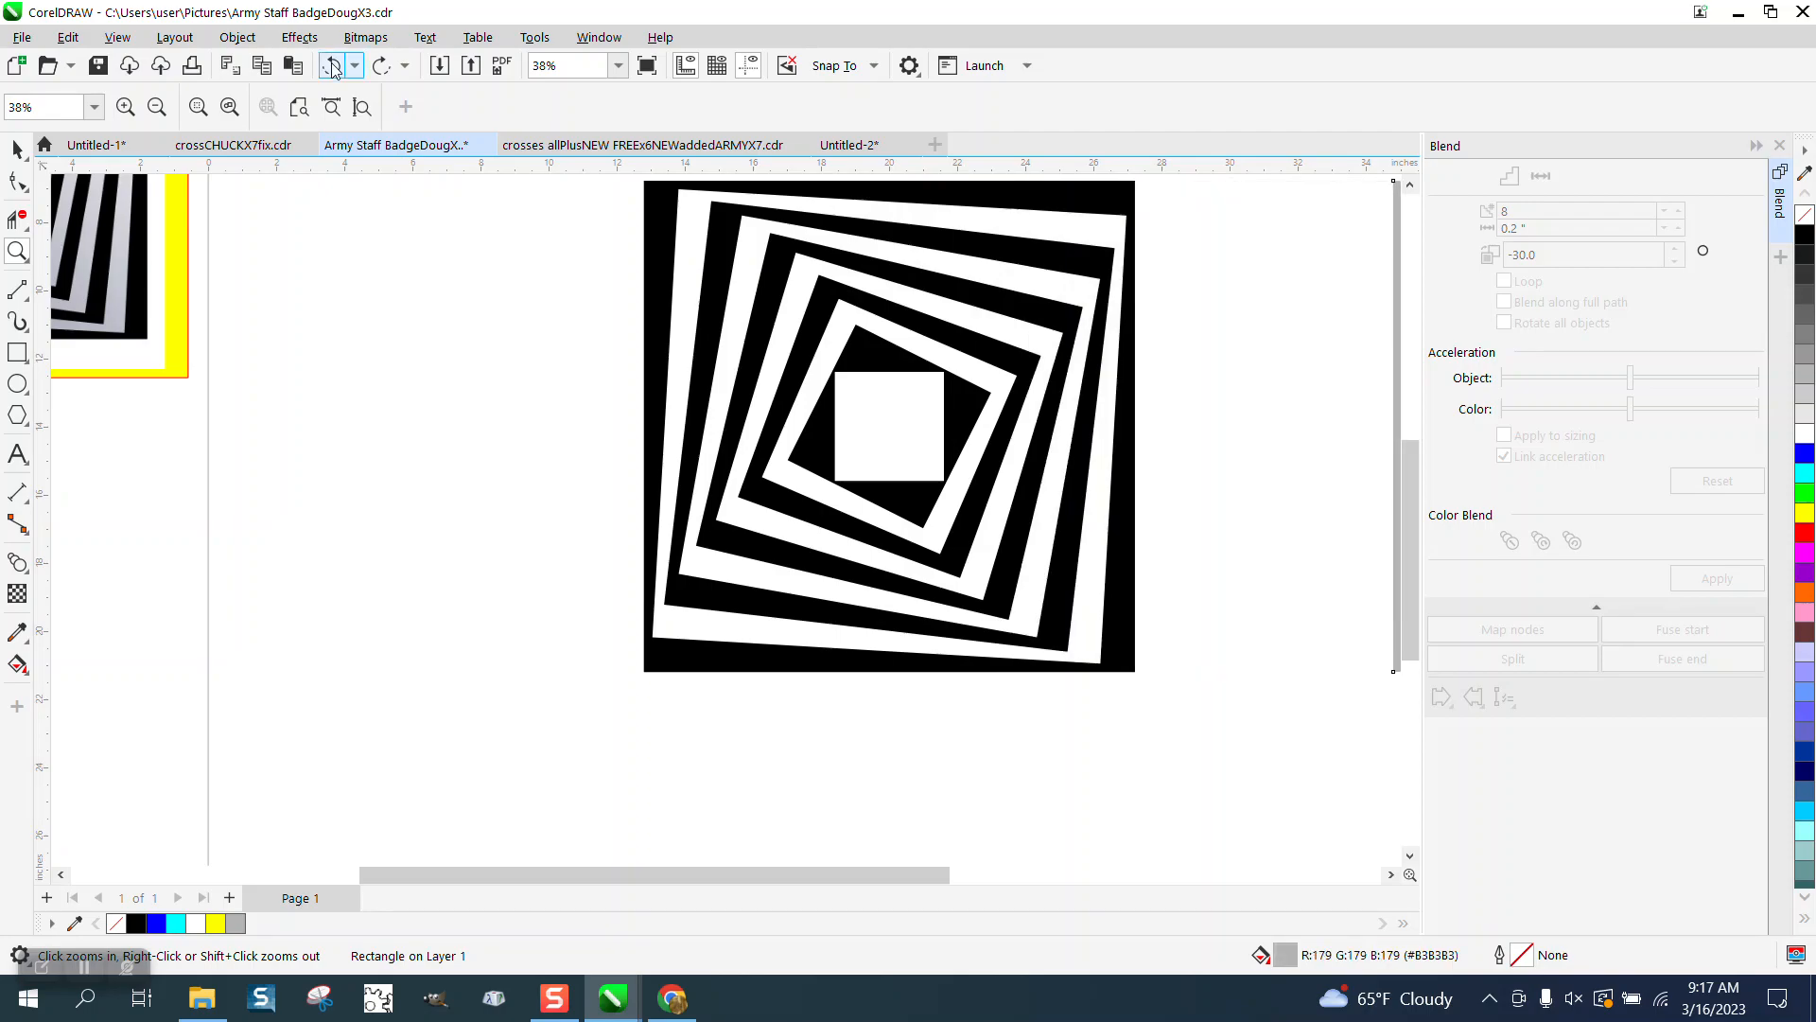
{"action": "left_click", "coordinate": [332, 68]}
{"action": "left_click", "coordinate": [332, 68]}
{"action": "left_click", "coordinate": [331, 66]}
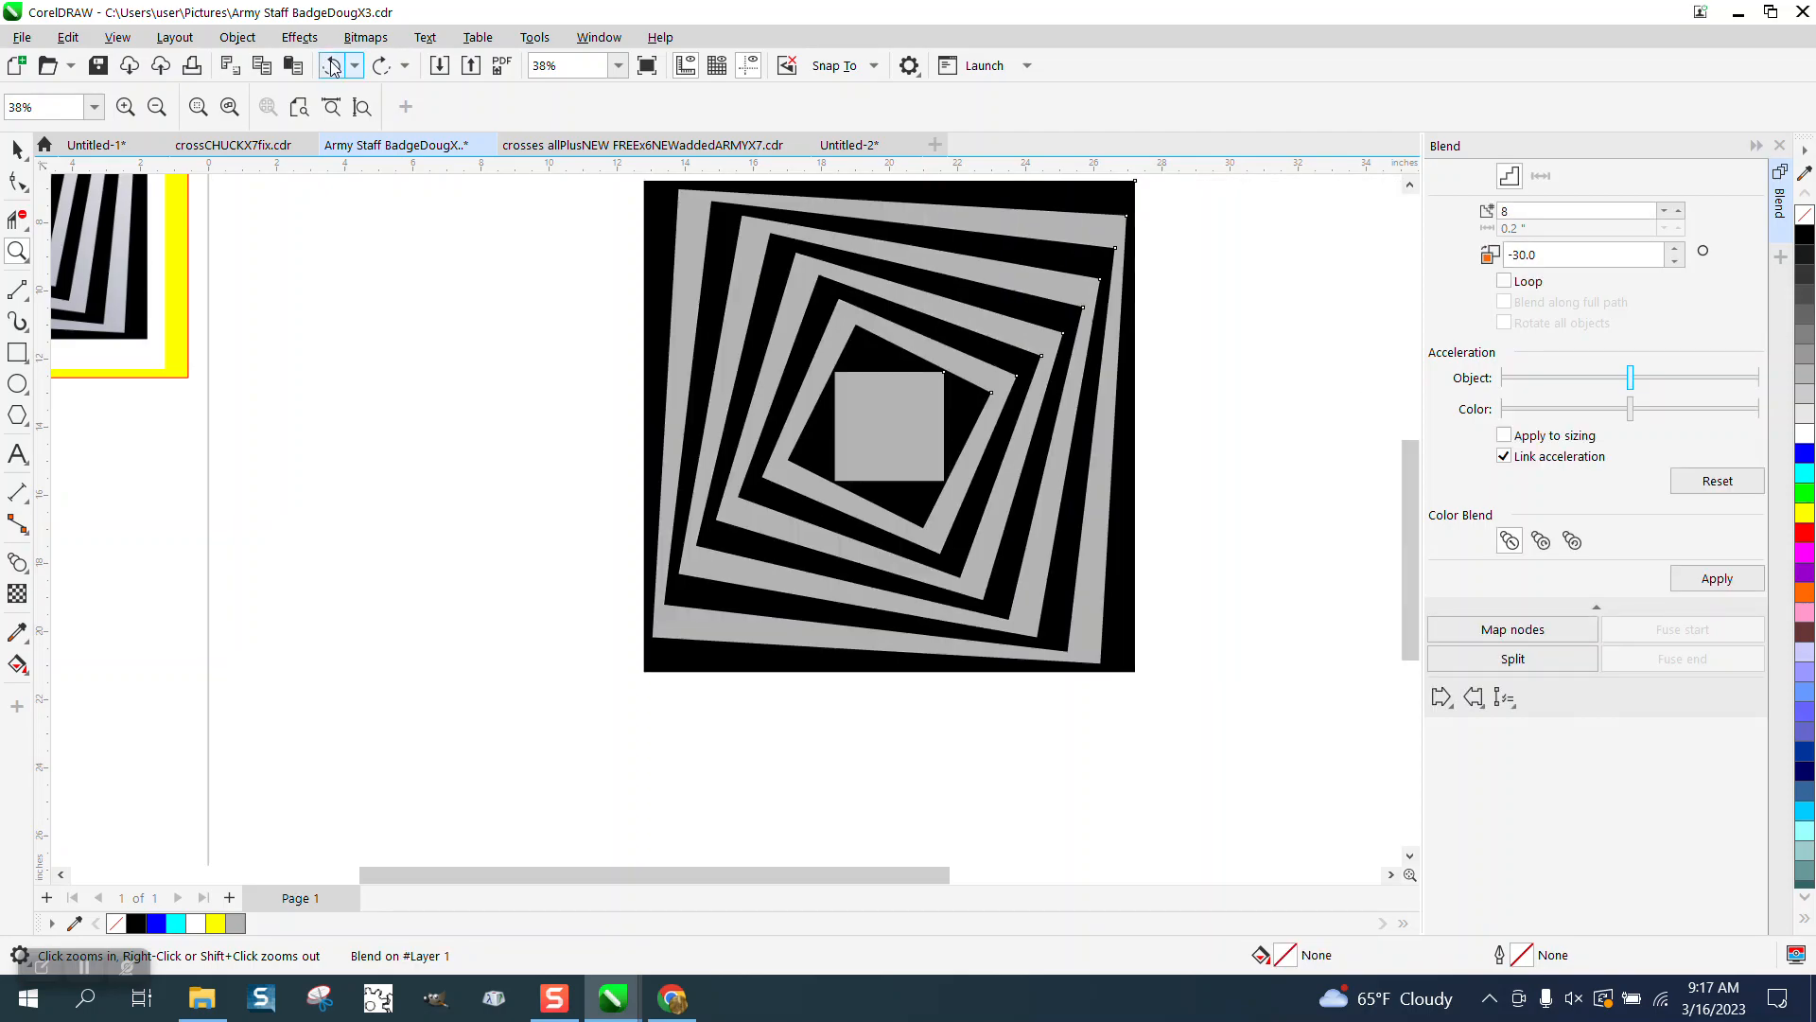
{"action": "left_click", "coordinate": [332, 68]}
{"action": "left_click", "coordinate": [332, 68]}
{"action": "left_click", "coordinate": [332, 69]}
{"action": "left_click", "coordinate": [332, 69]}
{"action": "left_click", "coordinate": [332, 68]}
{"action": "left_click", "coordinate": [332, 68]}
{"action": "left_click", "coordinate": [332, 68]}
{"action": "left_click", "coordinate": [332, 69]}
{"action": "left_click", "coordinate": [332, 68]}
{"action": "left_click", "coordinate": [332, 68]}
{"action": "left_click", "coordinate": [332, 68]}
{"action": "left_click", "coordinate": [332, 68]}
{"action": "left_click", "coordinate": [332, 68]}
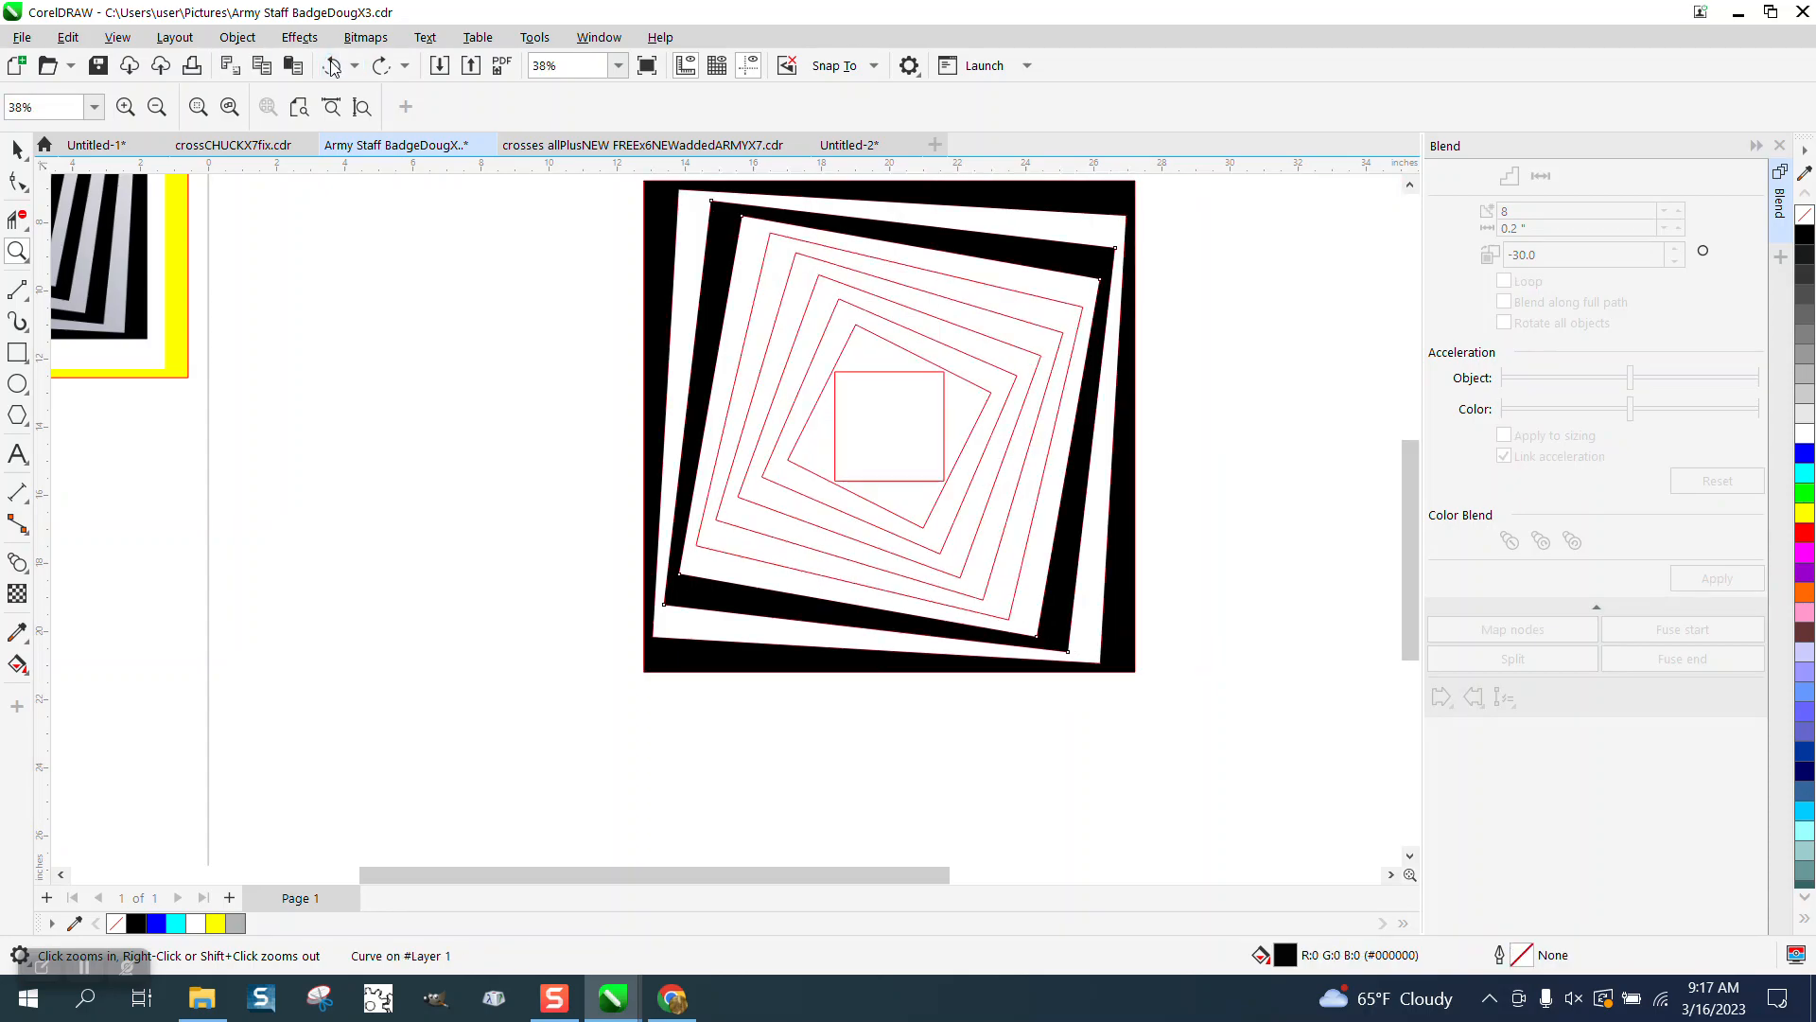
{"action": "left_click", "coordinate": [332, 68]}
{"action": "left_click", "coordinate": [332, 68]}
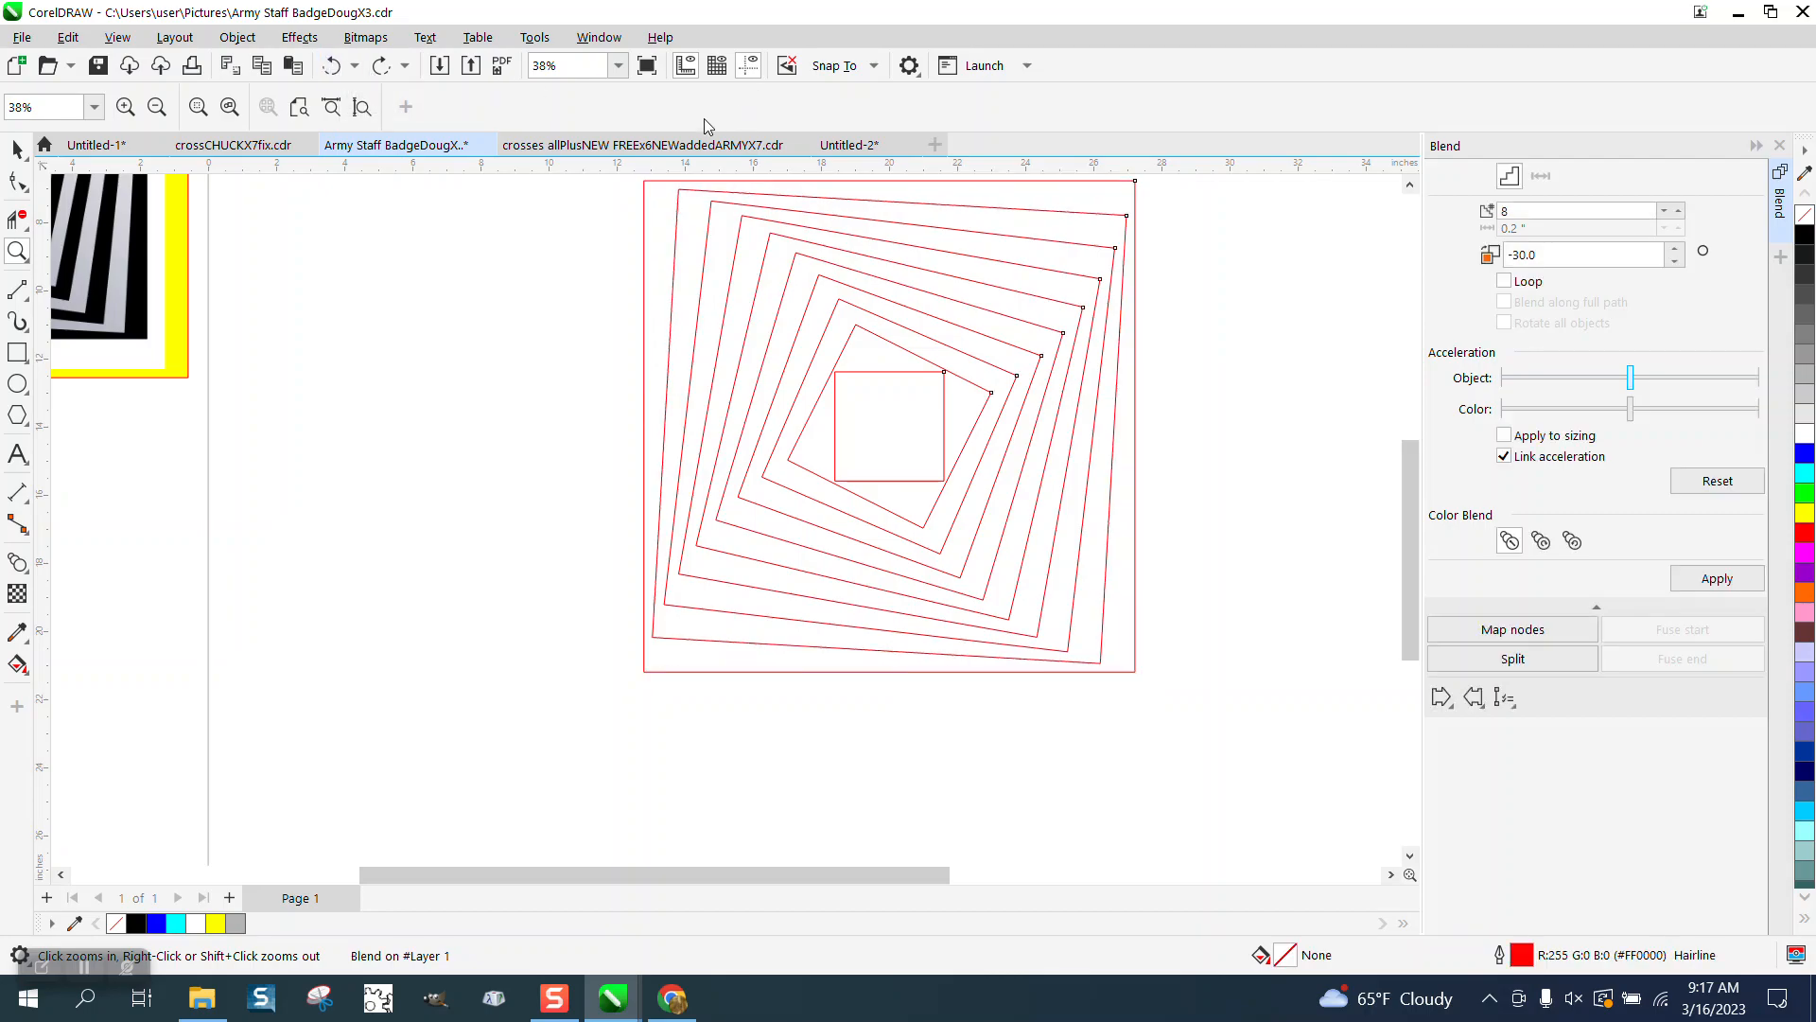
Set the blend direction of the nested squares to -55 degrees.
{"action": "left_click", "coordinate": [17, 148]}
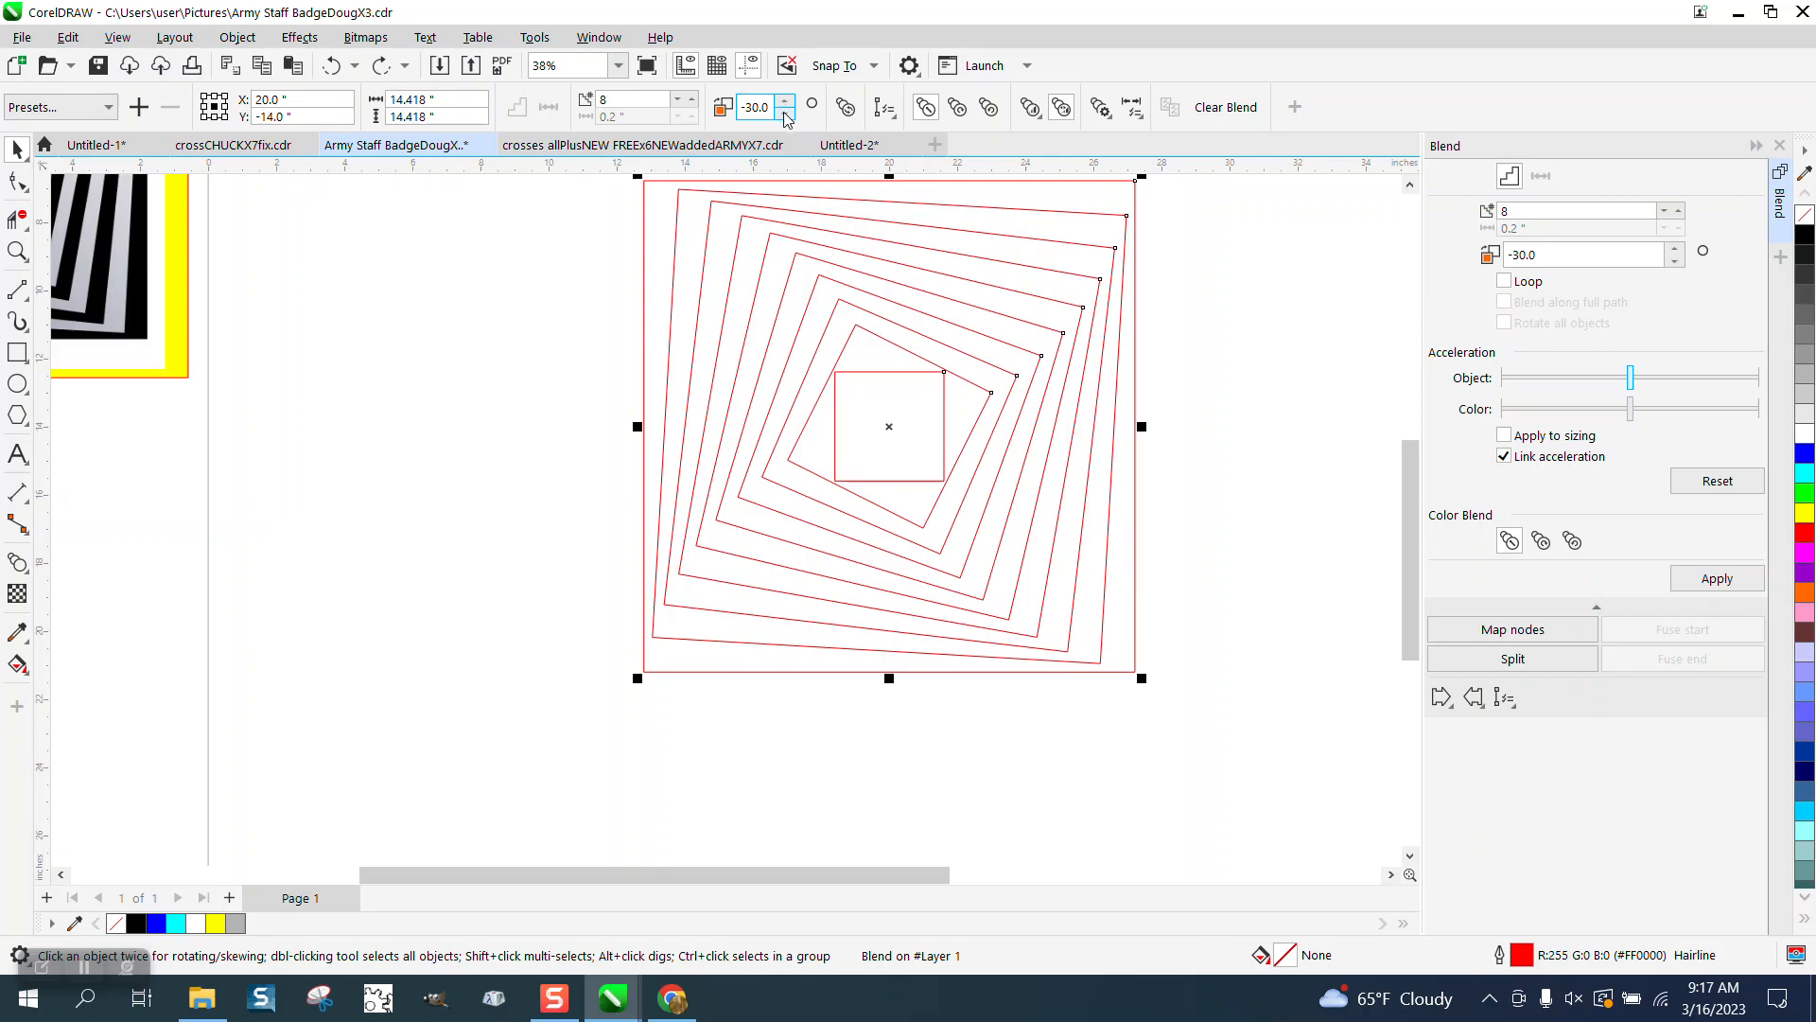
{"action": "left_click", "coordinate": [784, 114]}
{"action": "left_click", "coordinate": [784, 114]}
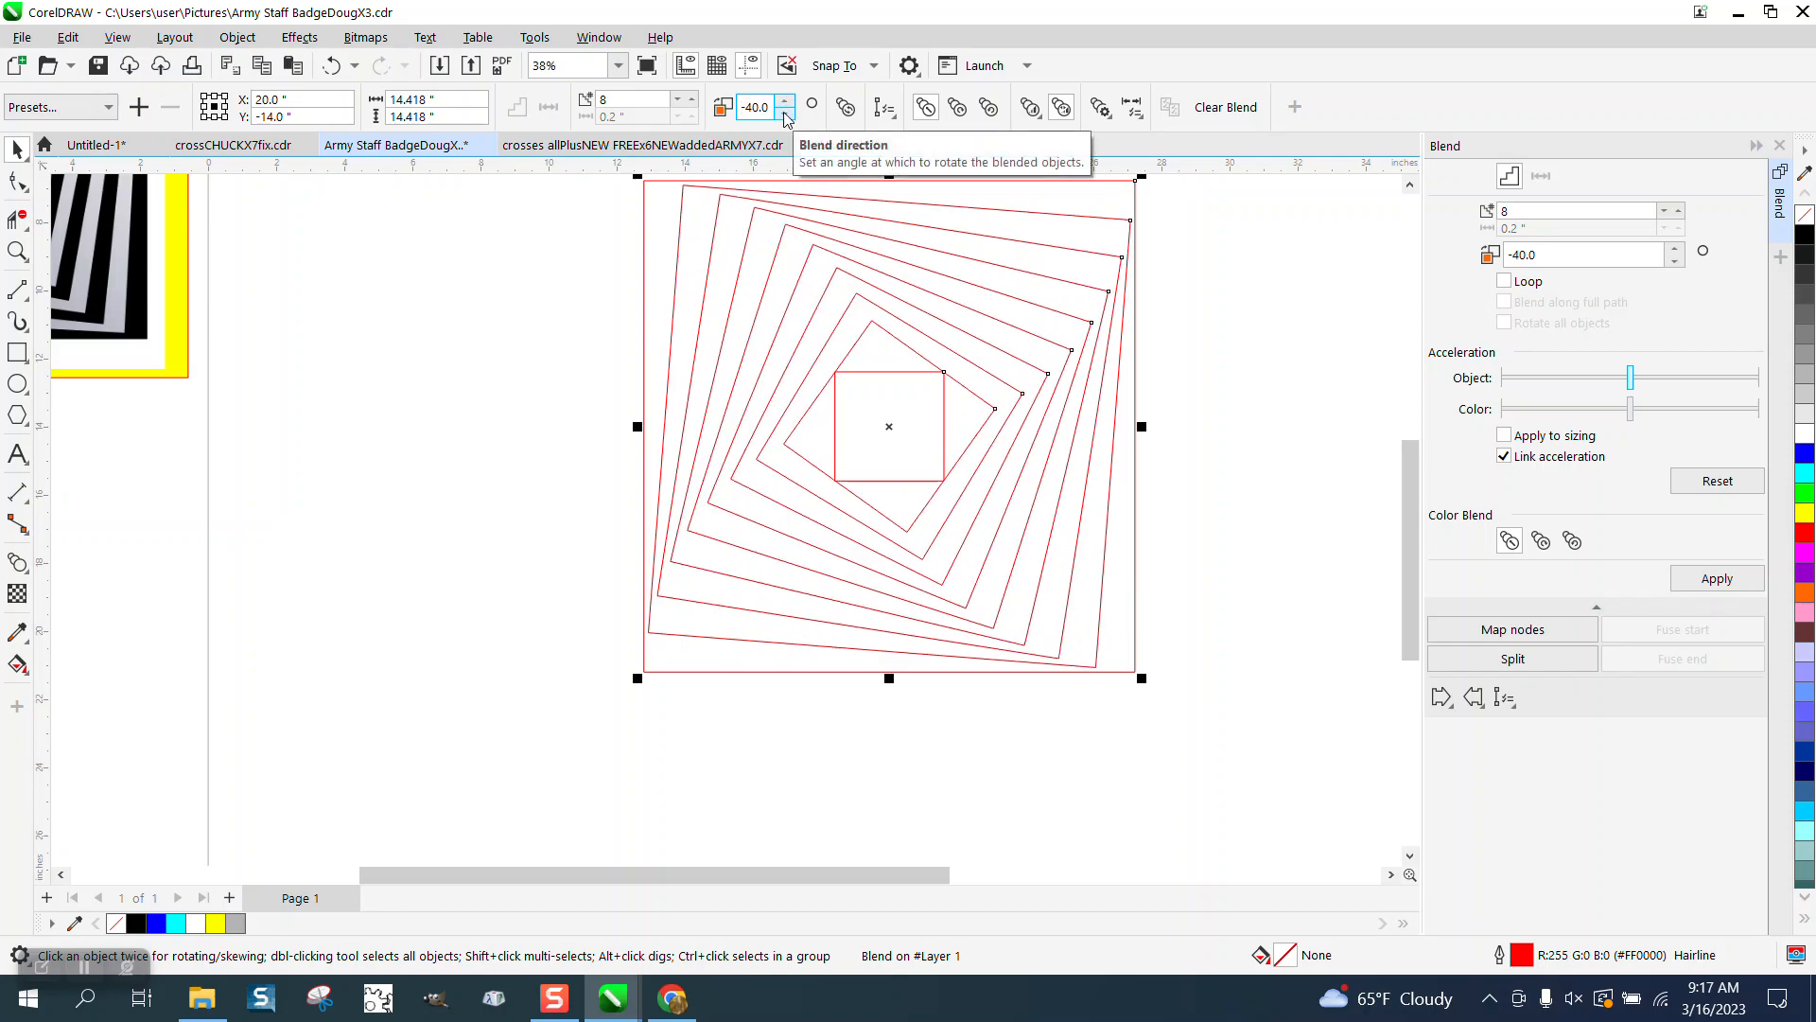
{"action": "left_click", "coordinate": [785, 113]}
{"action": "left_click", "coordinate": [784, 114]}
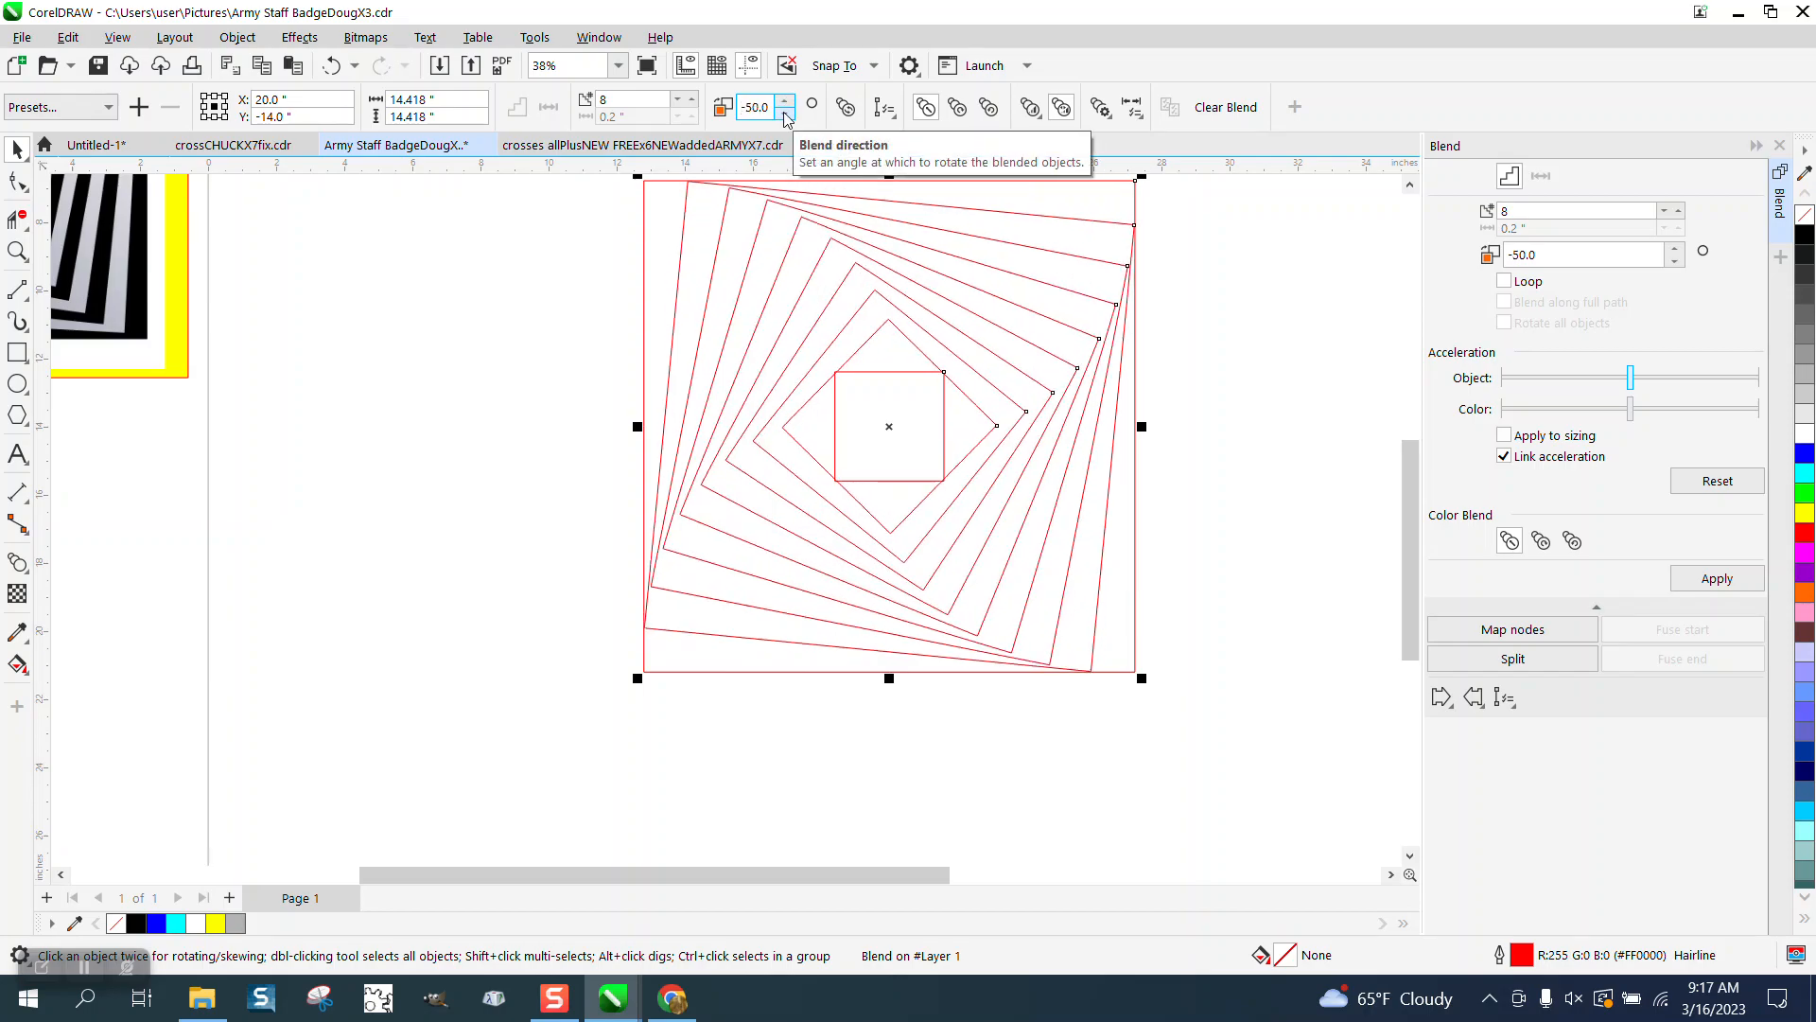
{"action": "left_click", "coordinate": [784, 113]}
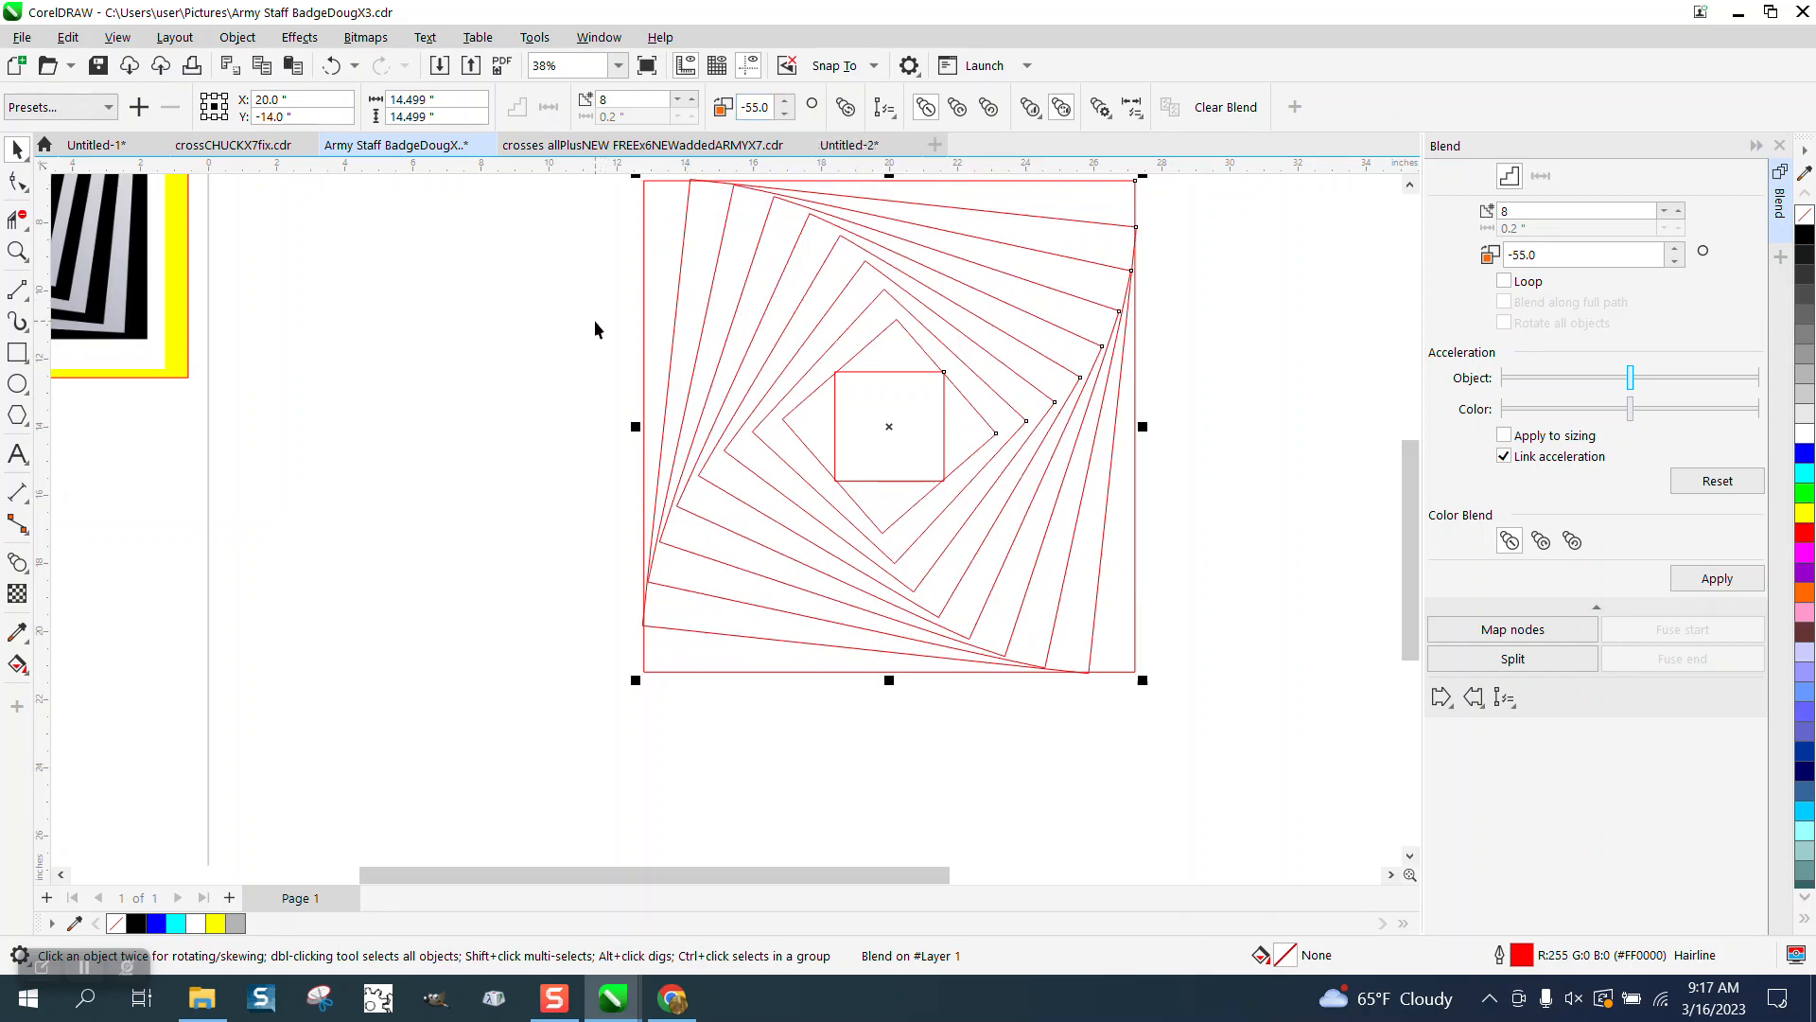
Break the blend apart and rotate the centre square to about 329 degrees.
{"action": "left_click", "coordinate": [244, 39]}
{"action": "left_click", "coordinate": [320, 546]}
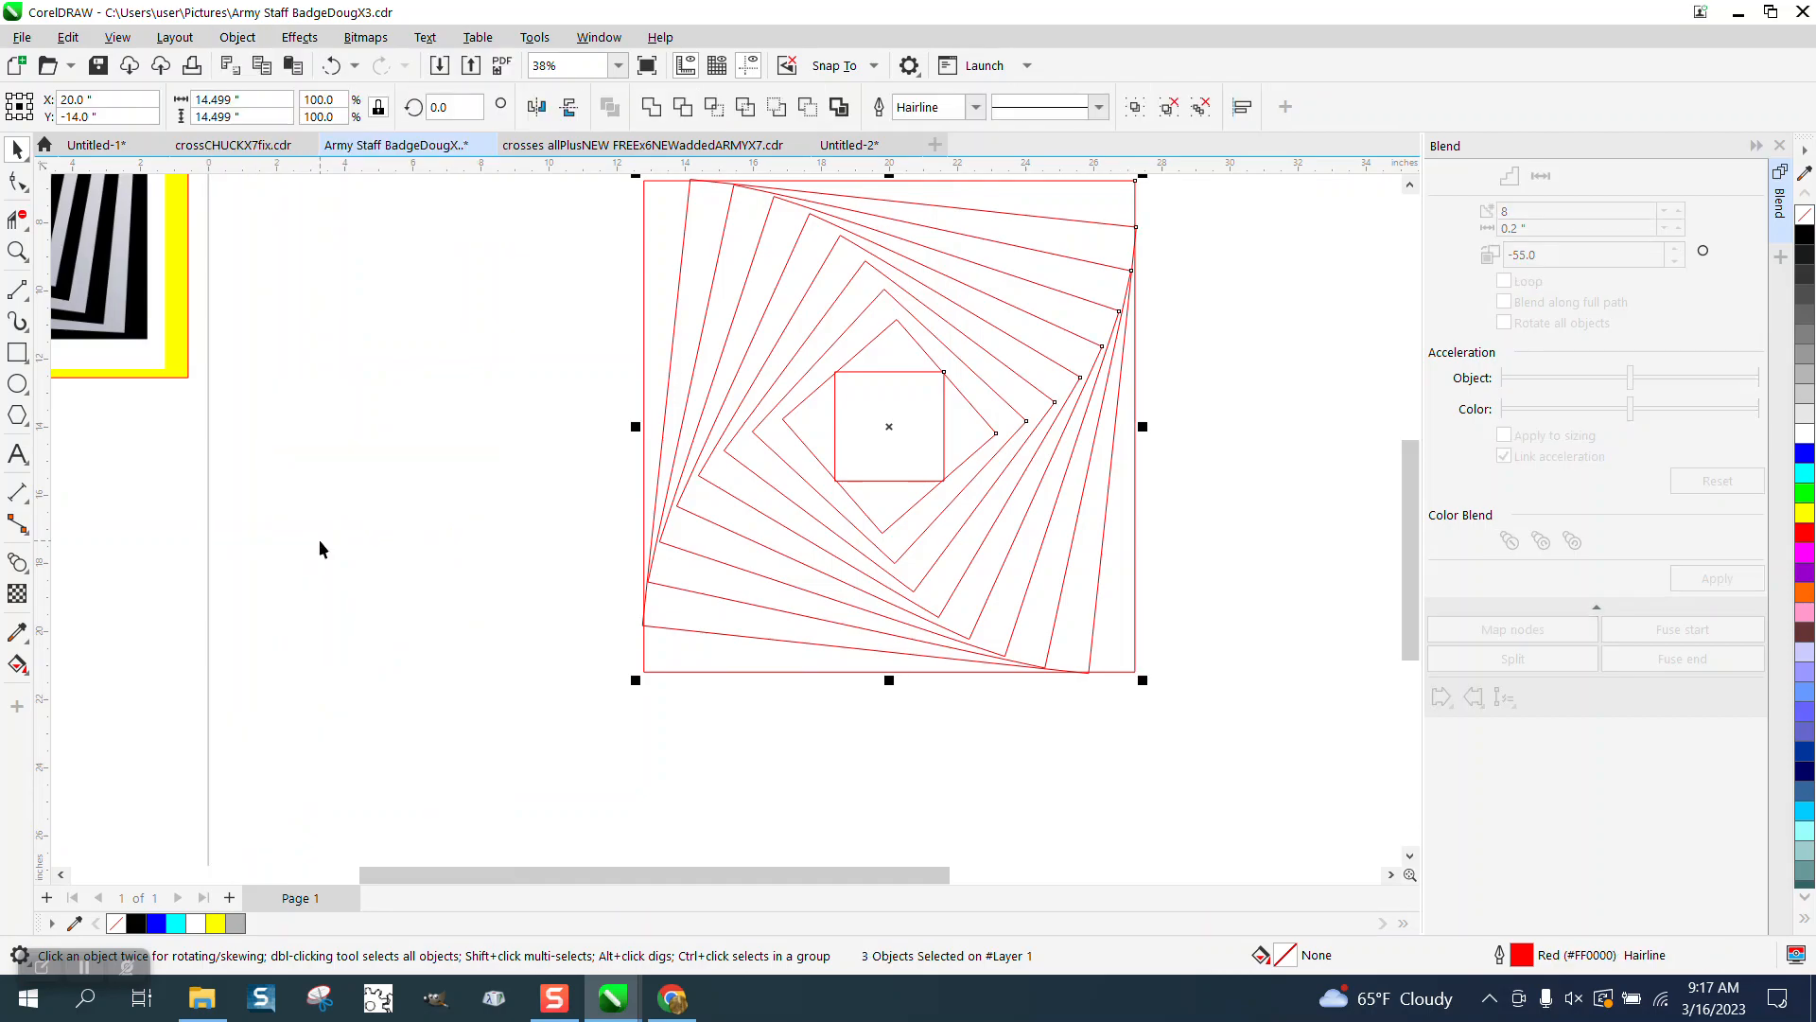
{"action": "left_click", "coordinate": [889, 372]}
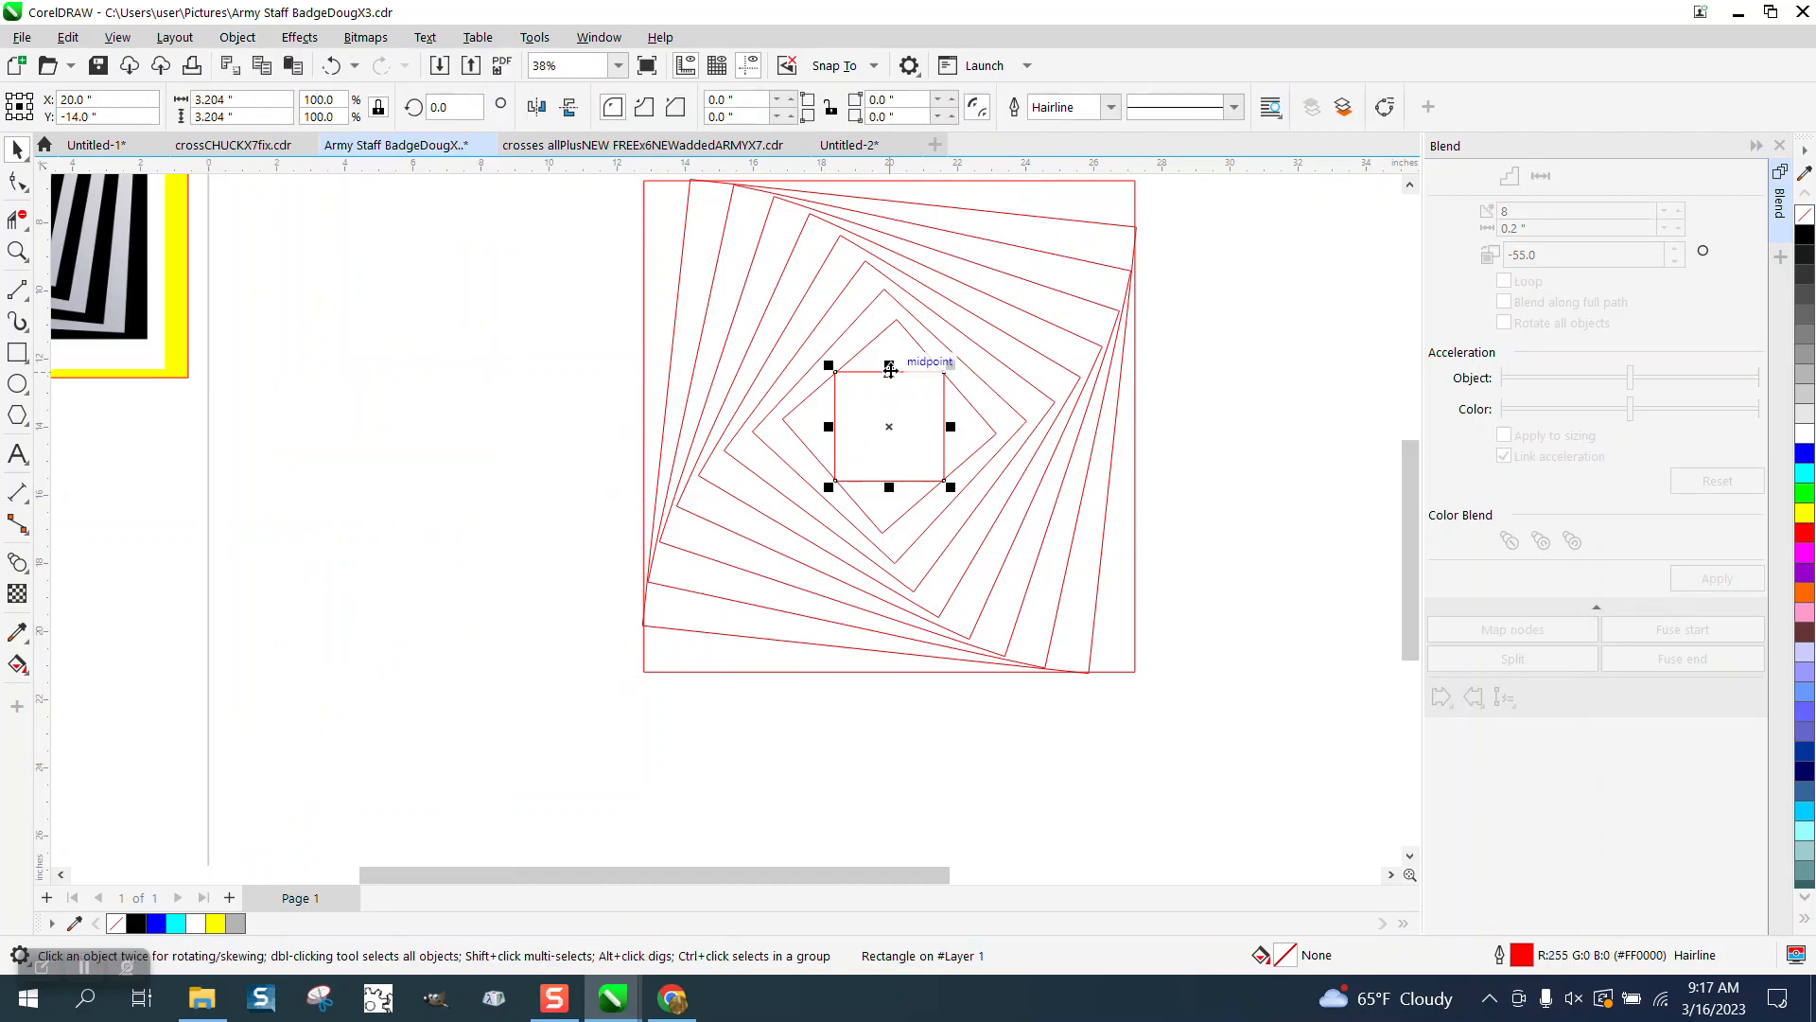
{"action": "left_click", "coordinate": [889, 369]}
{"action": "left_click_drag", "start_coordinate": [949, 365], "coordinate": [970, 405]}
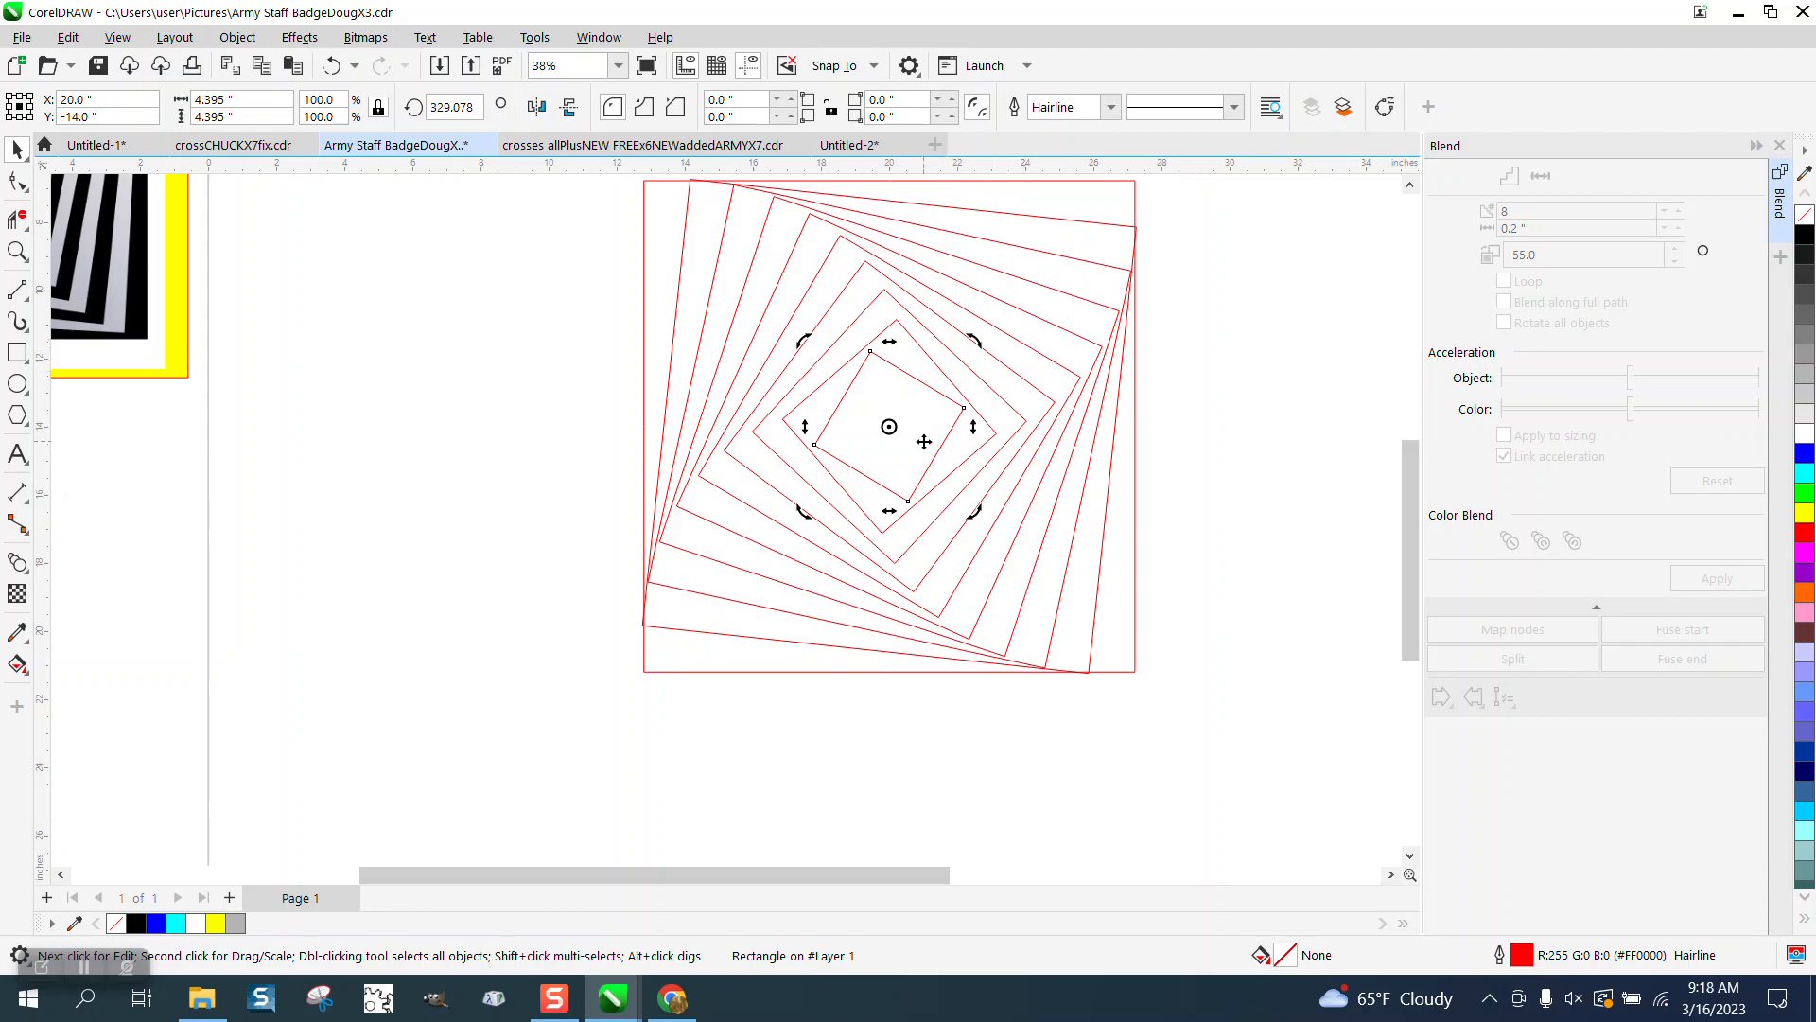
Undo the centre square's rotation and the break-apart, and step the blend direction back to -45 degrees.
{"action": "left_click", "coordinate": [330, 69]}
{"action": "left_click", "coordinate": [331, 68]}
{"action": "left_click", "coordinate": [330, 68]}
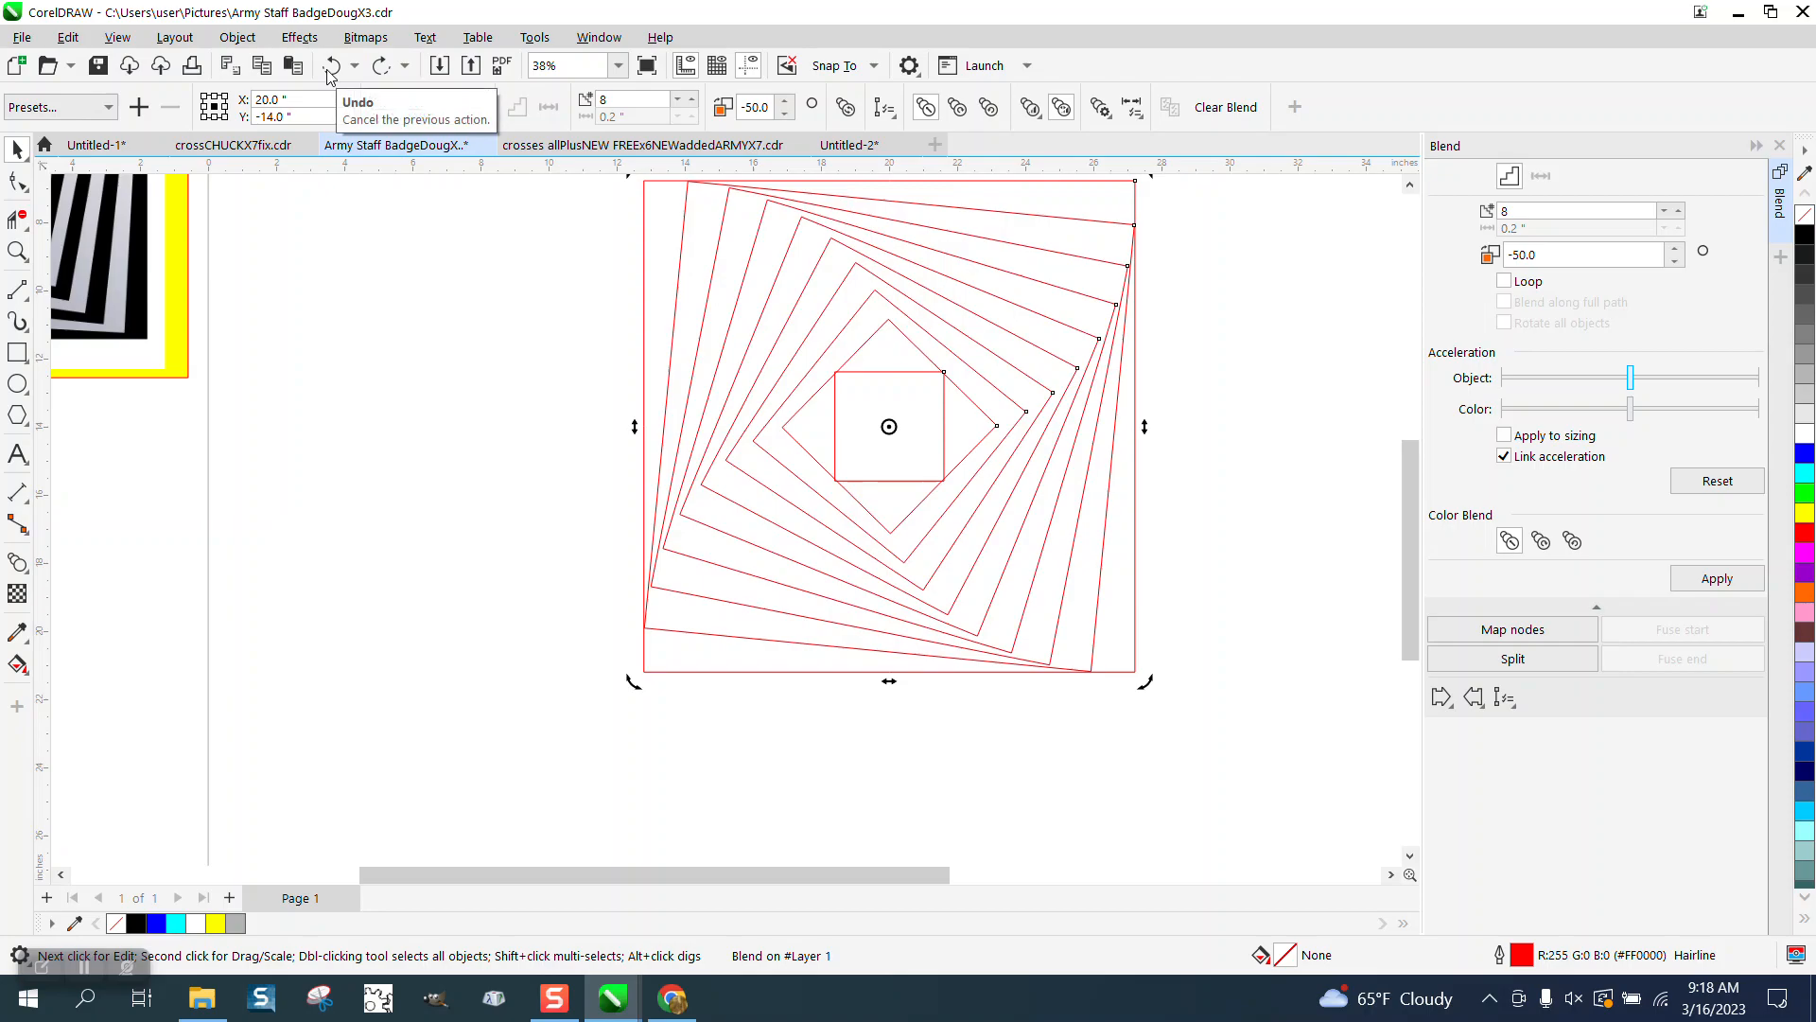
{"action": "left_click", "coordinate": [330, 68]}
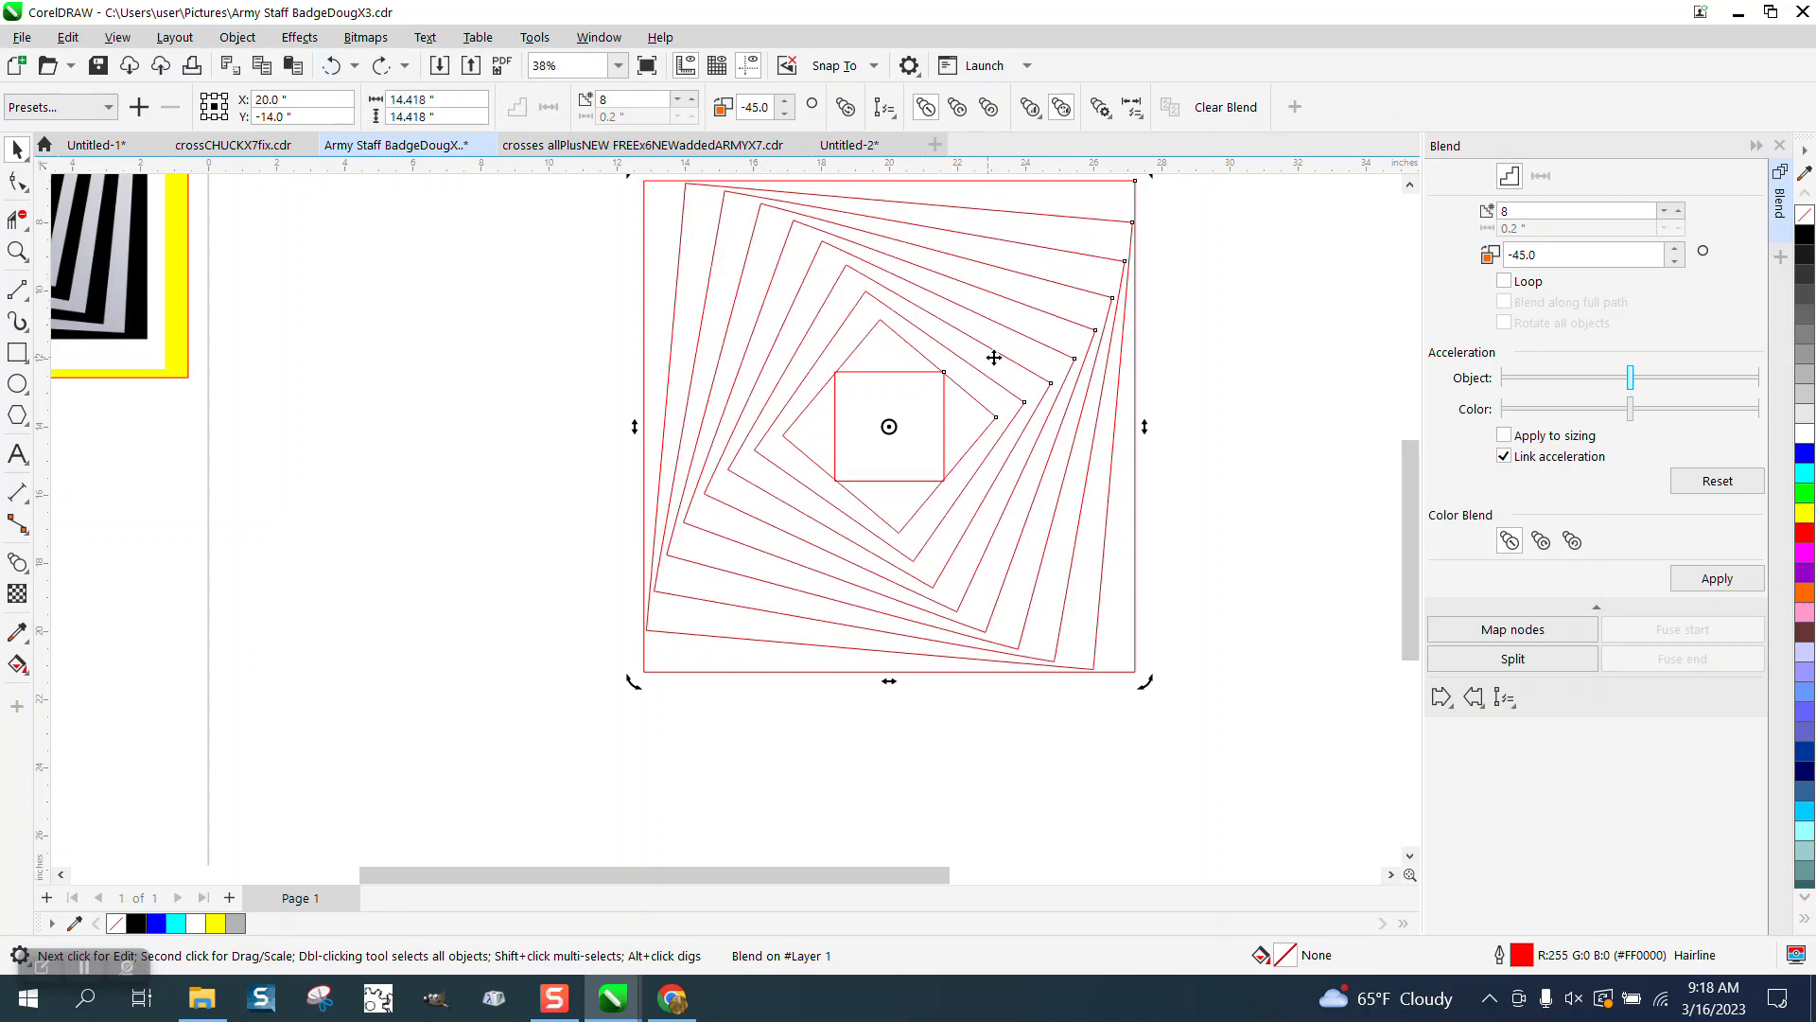
Try rotating the blend's centre control square to about 342 degrees, and undo the rotation.
{"action": "left_click", "coordinate": [1284, 430]}
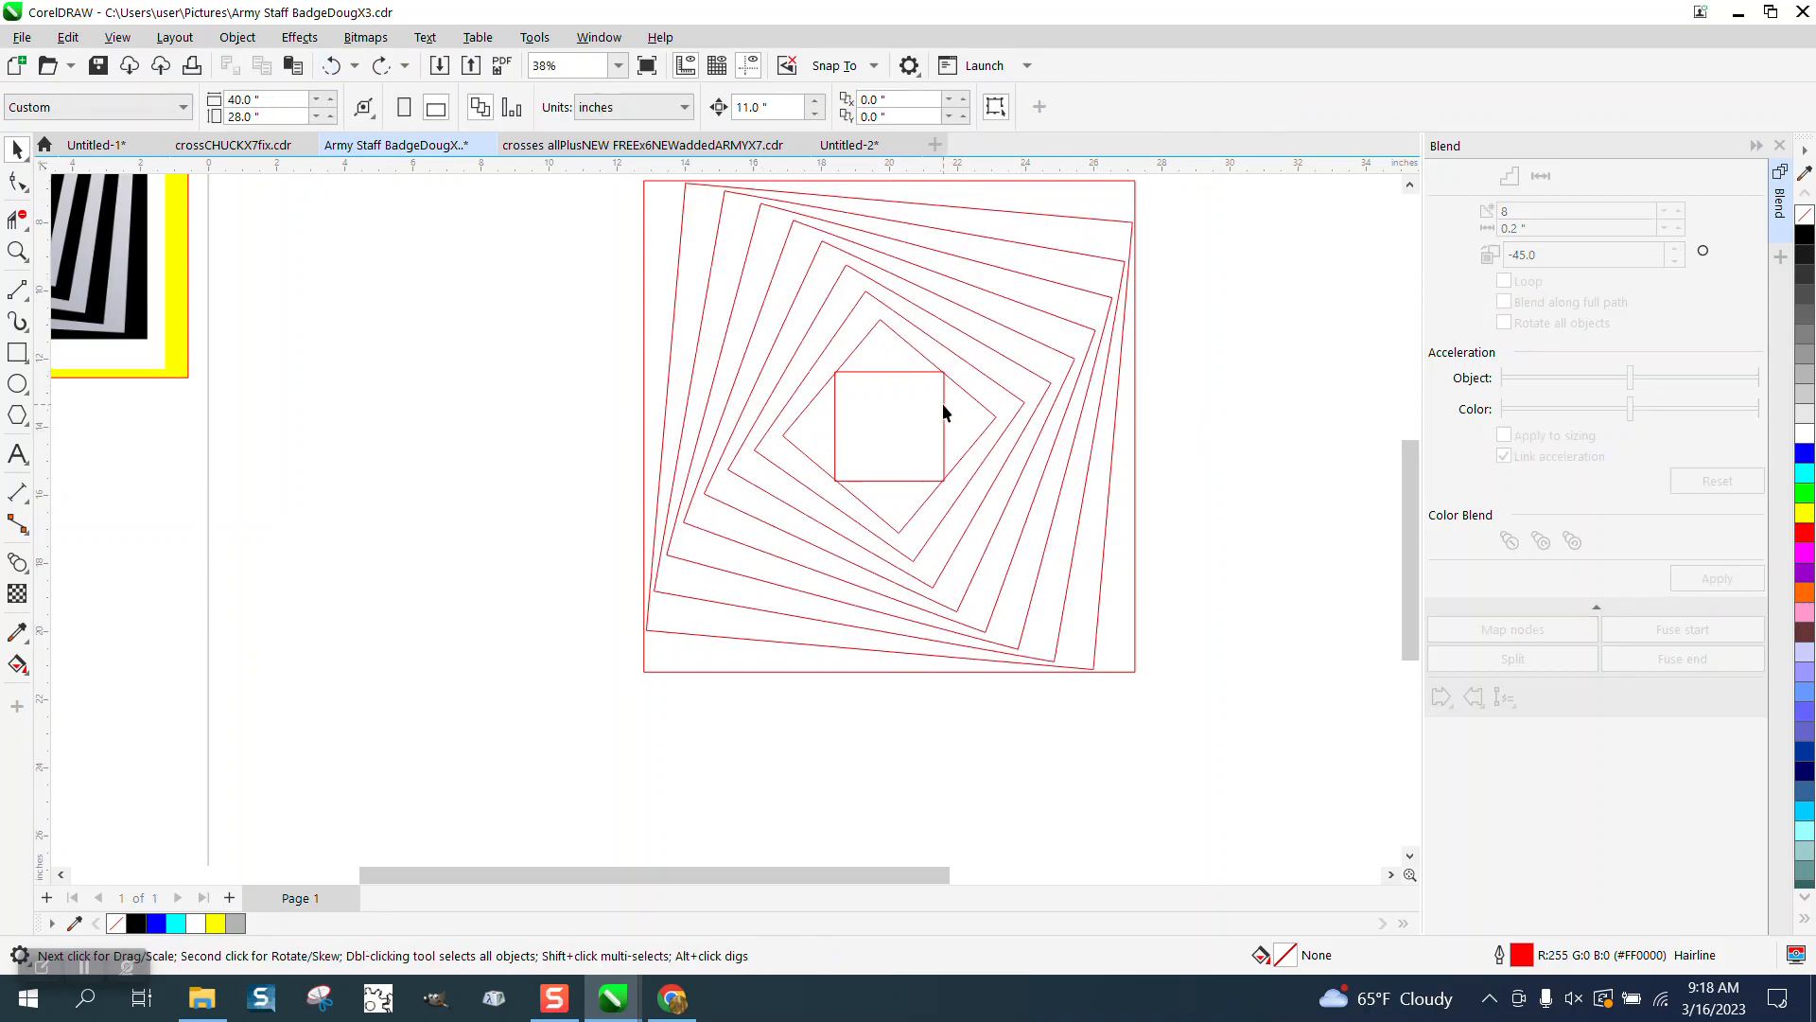
{"action": "left_click", "coordinate": [943, 412]}
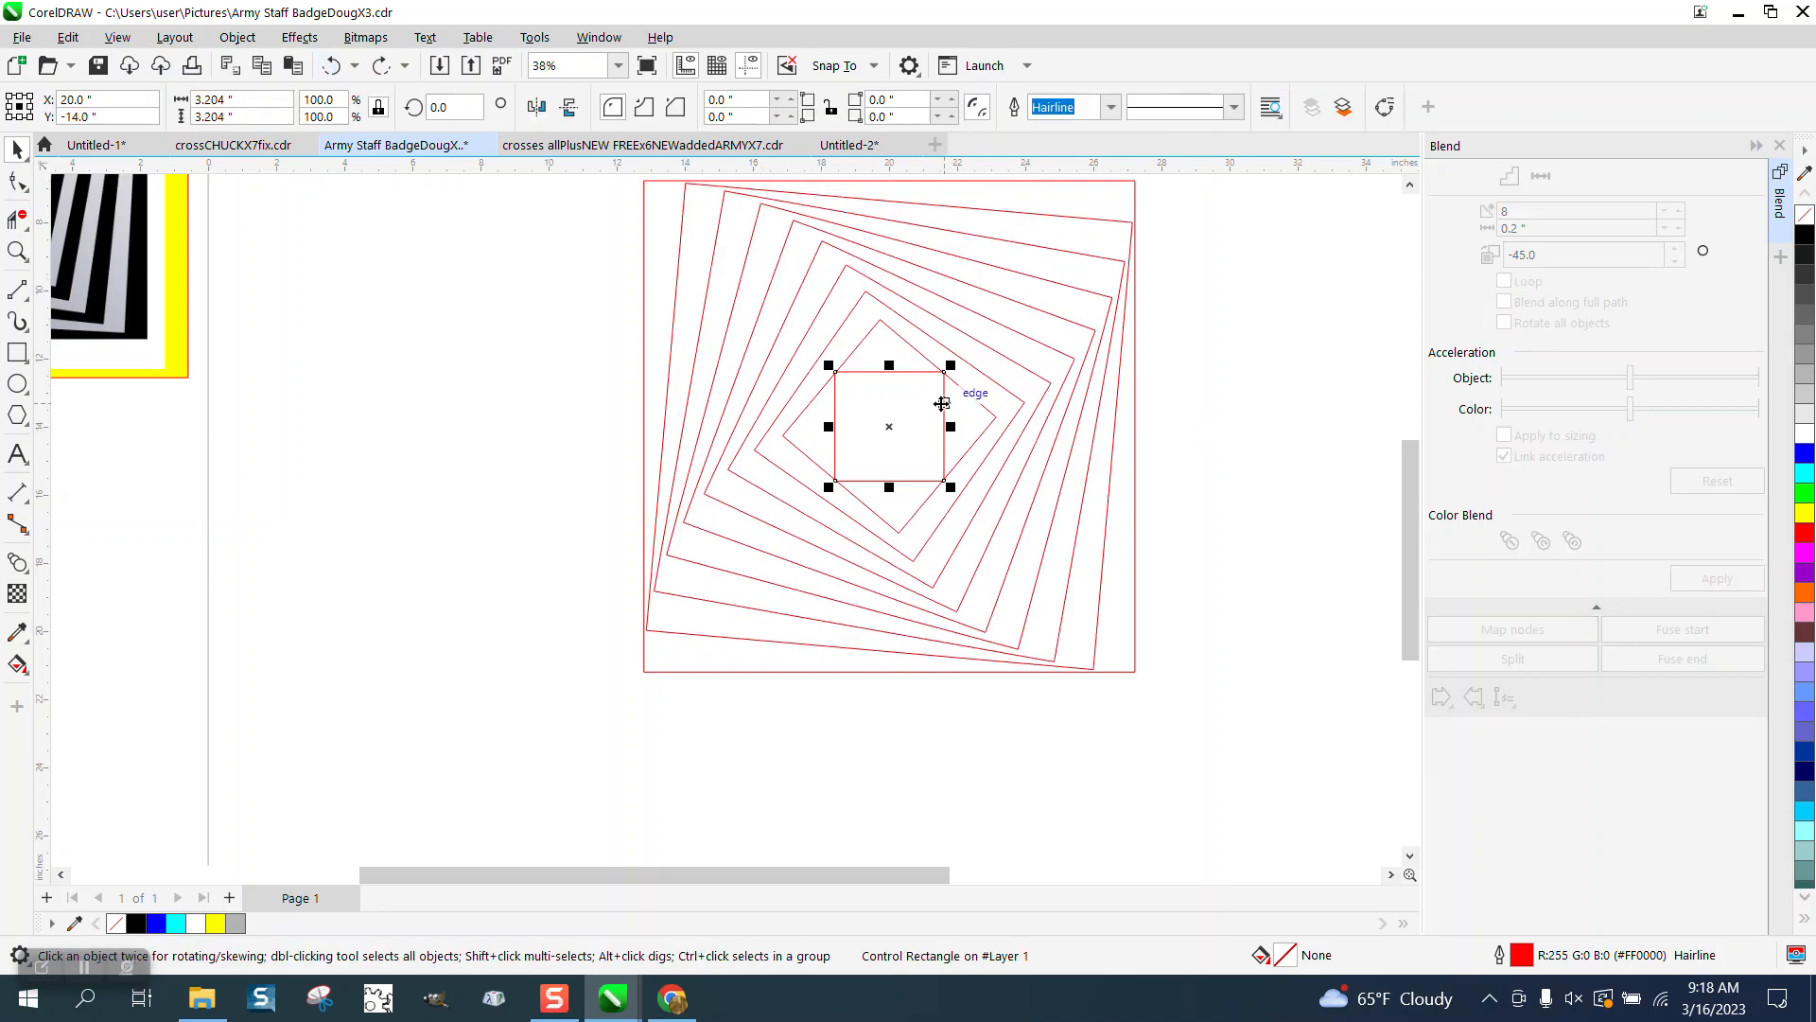
{"action": "left_click", "coordinate": [890, 419]}
{"action": "left_click_drag", "start_coordinate": [951, 365], "coordinate": [971, 388]}
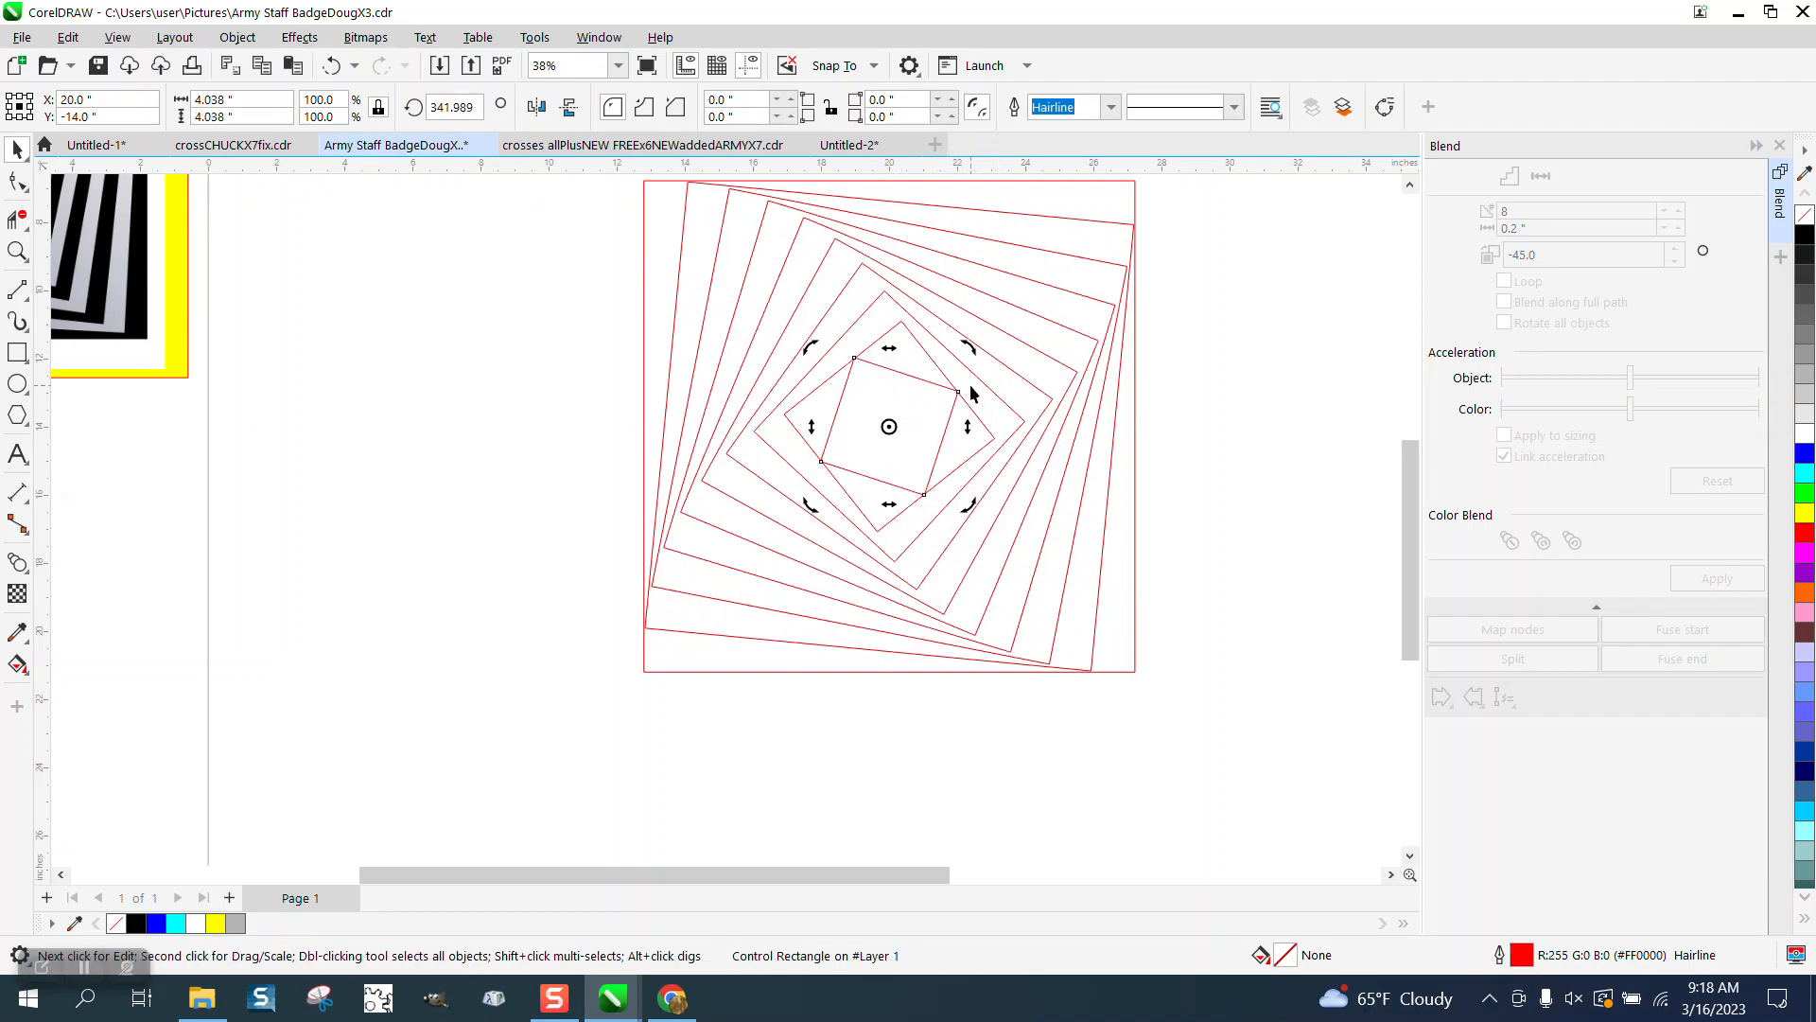
{"action": "left_click", "coordinate": [333, 70]}
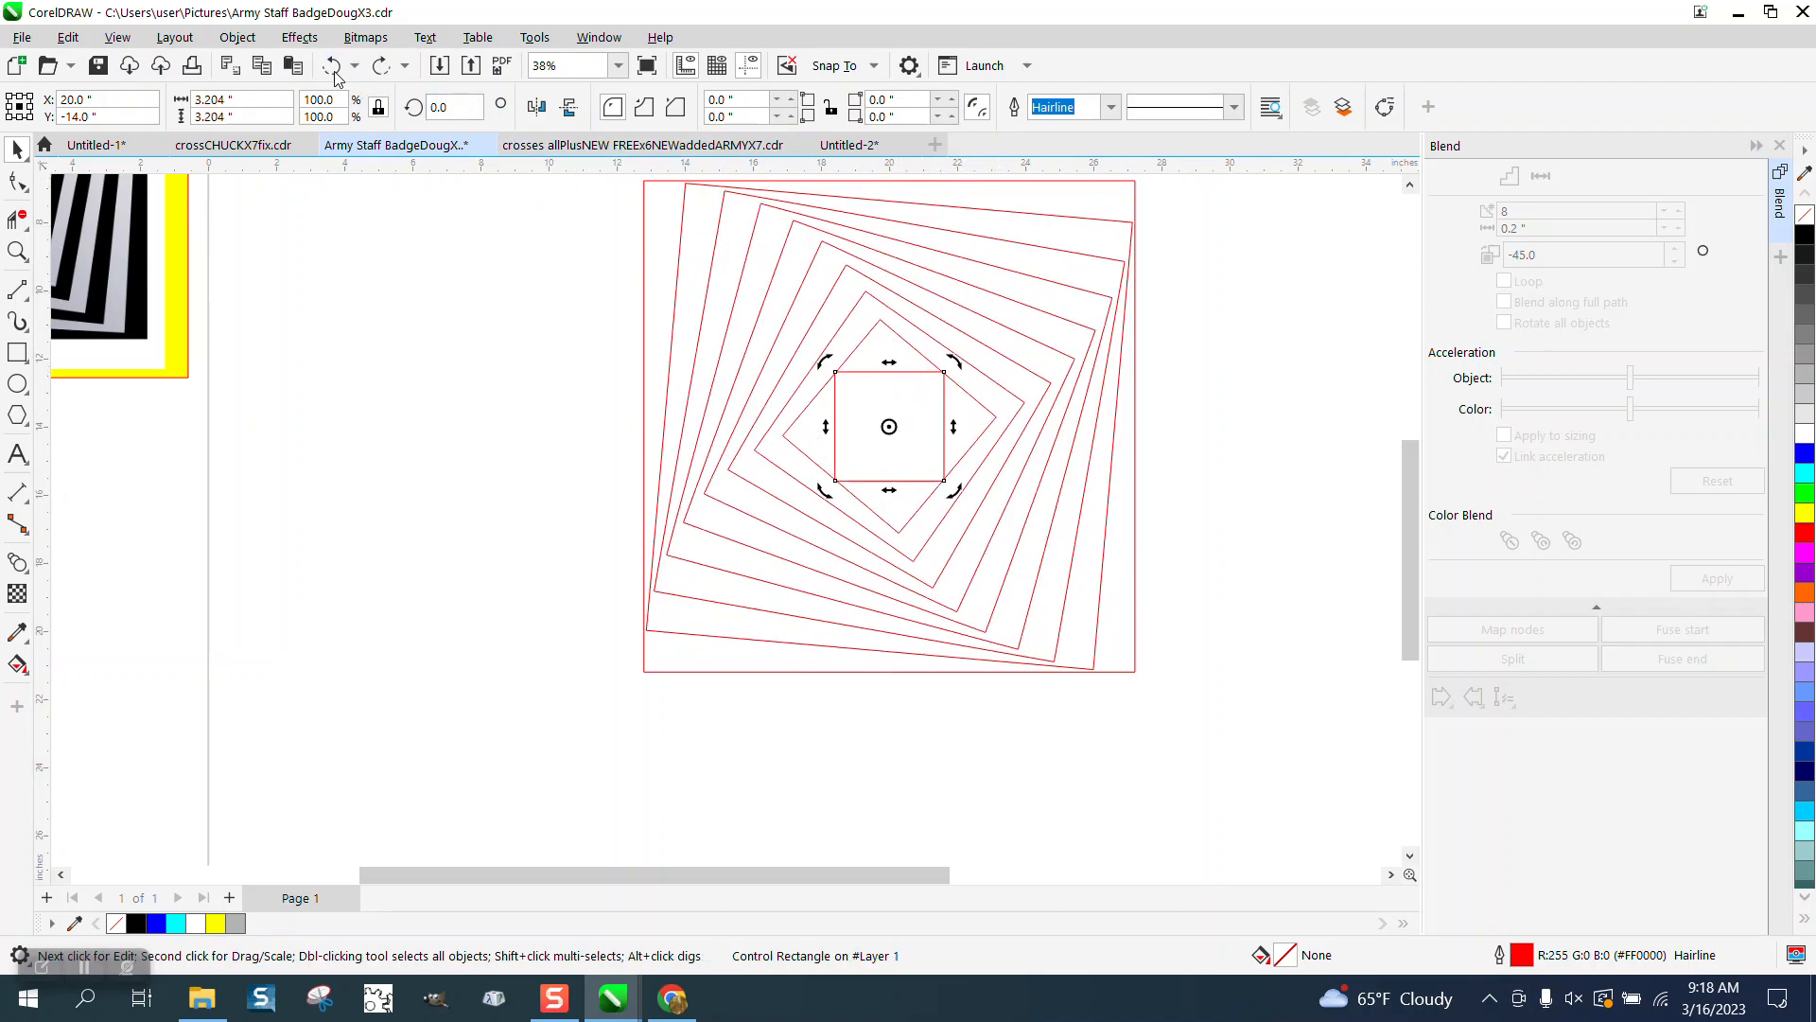
Select the whole nested-squares blend and break it apart.
{"action": "left_click", "coordinate": [237, 37]}
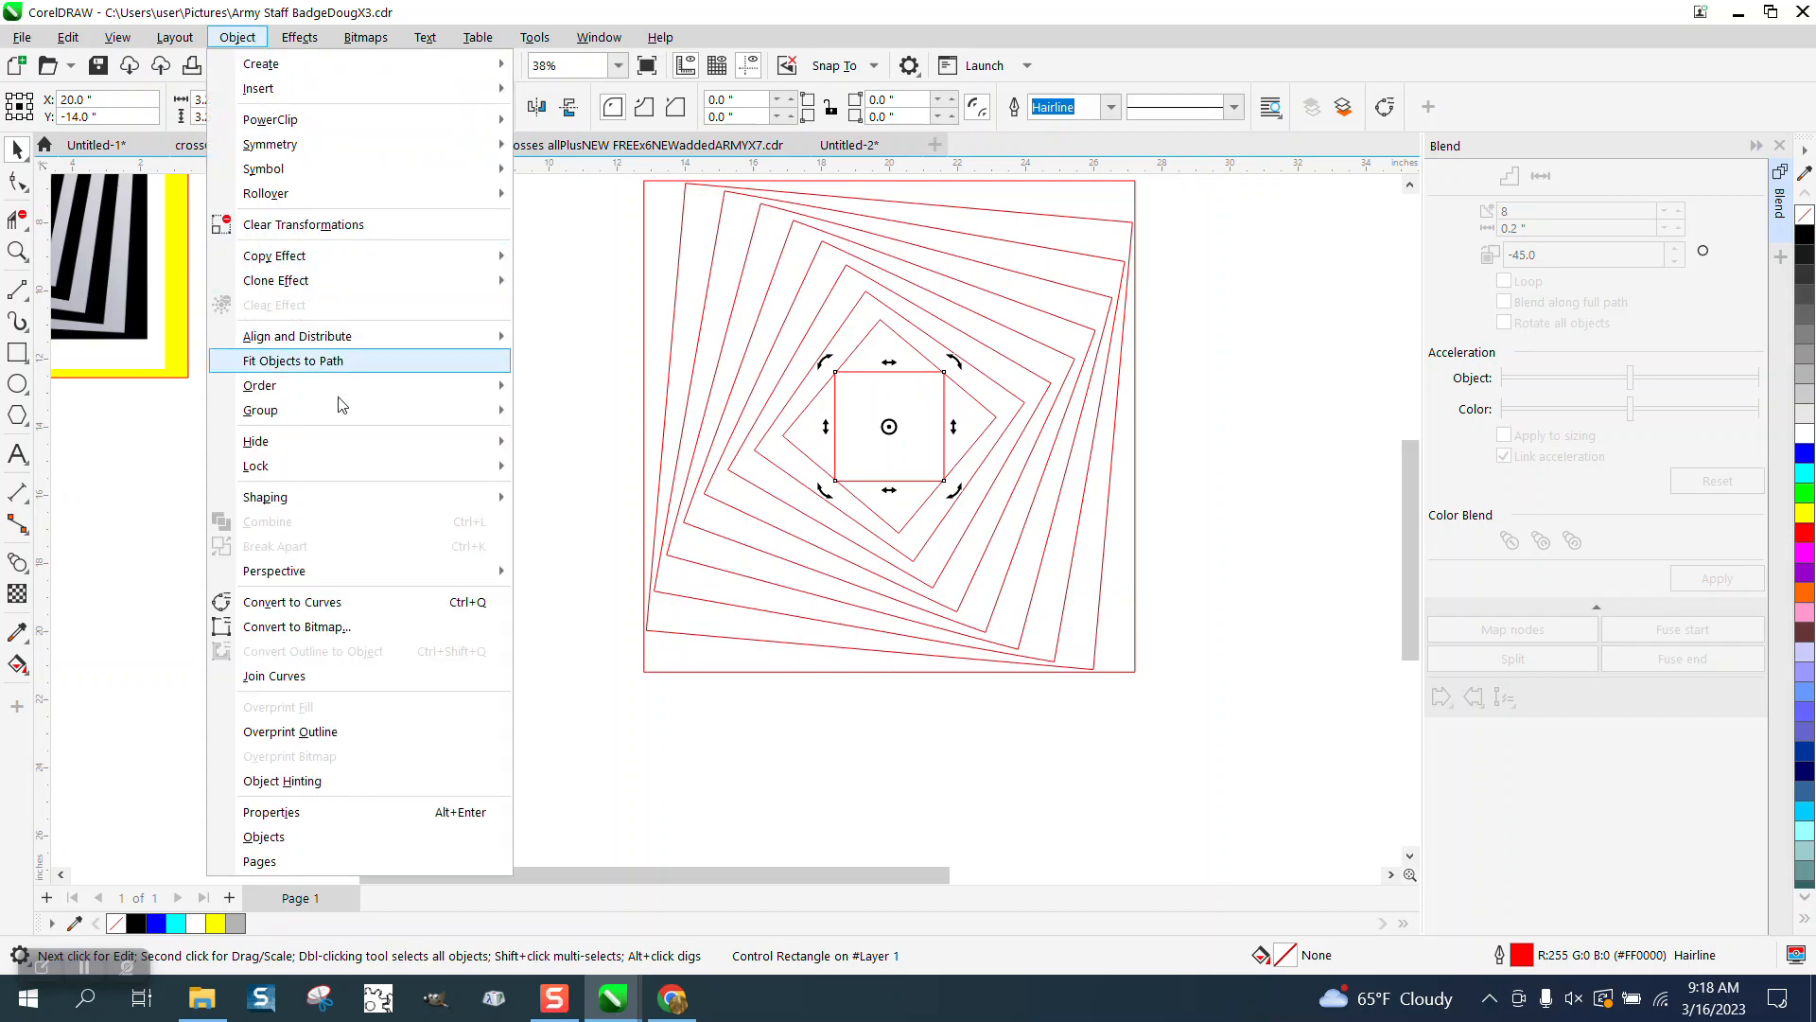
{"action": "left_click", "coordinate": [615, 426]}
{"action": "scroll", "coordinate": [613, 402], "scroll_direction": "down", "scroll_amount": 1}
{"action": "left_click_drag", "start_coordinate": [581, 190], "coordinate": [1094, 713]}
{"action": "left_click", "coordinate": [237, 37]}
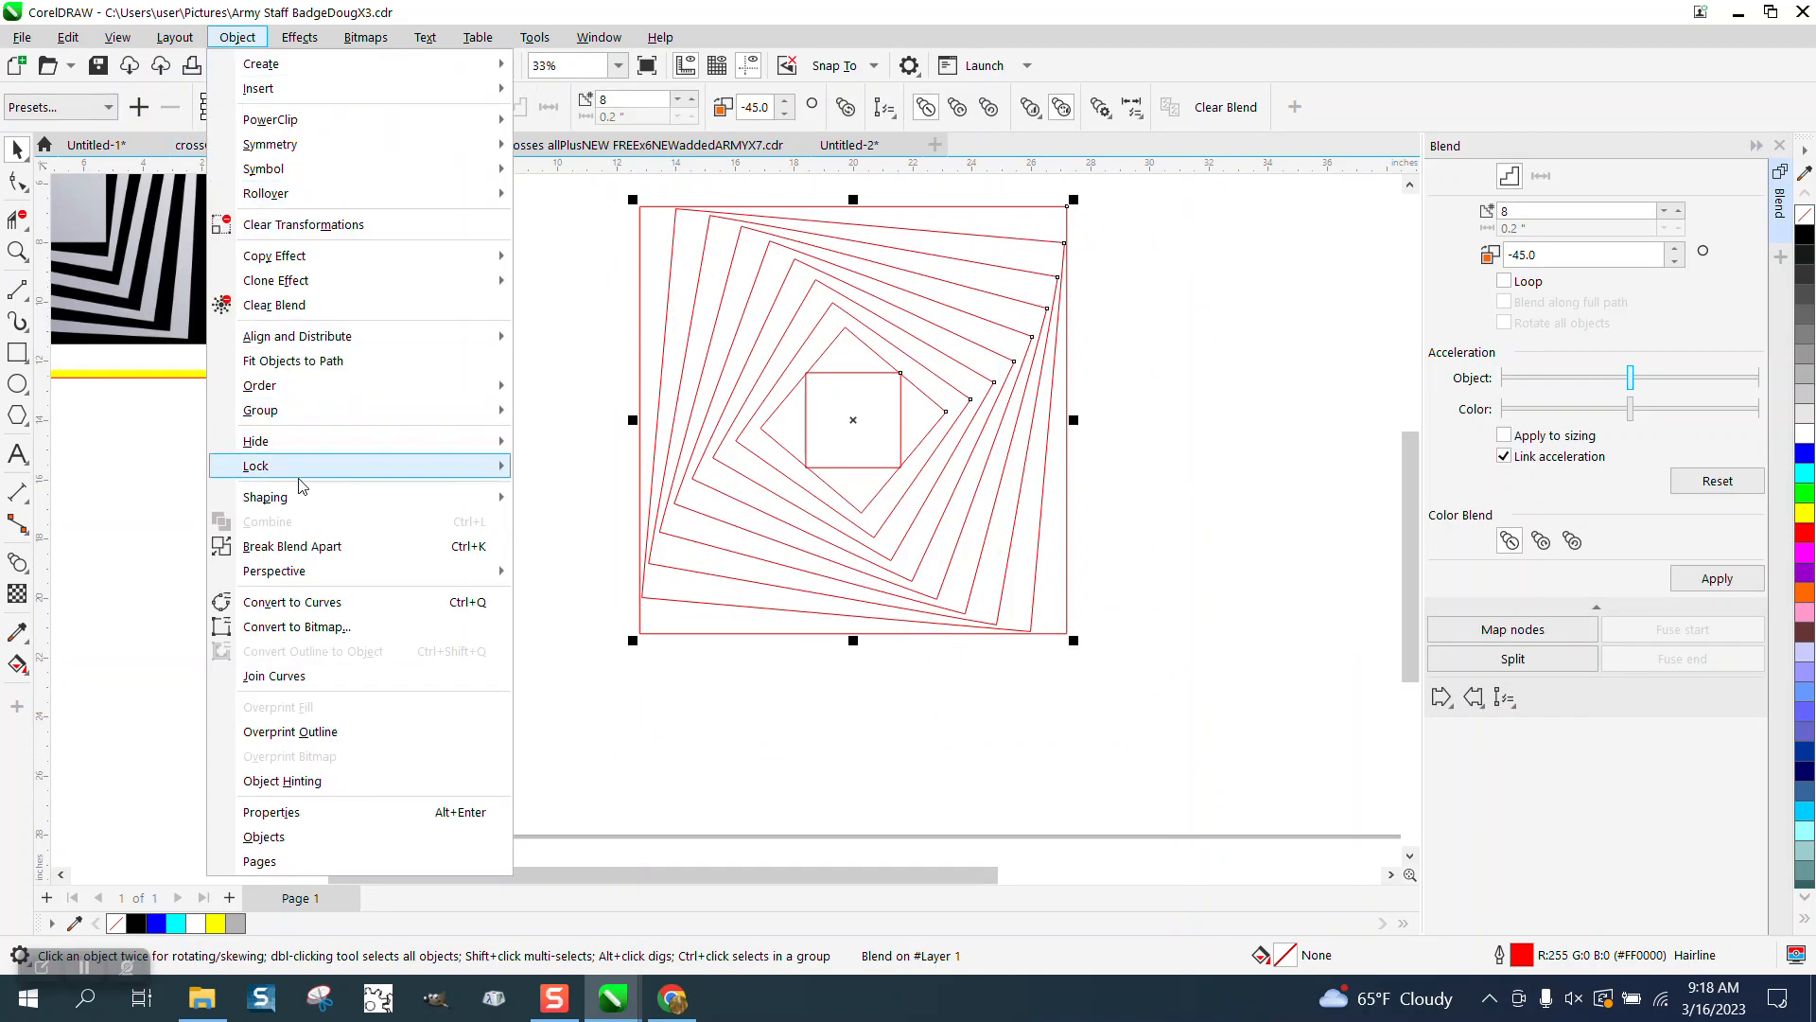
{"action": "left_click", "coordinate": [309, 547]}
Shrink the centre square to about 2.85 inches and rotate it slightly clockwise, centred in the pattern.
{"action": "left_click", "coordinate": [903, 374]}
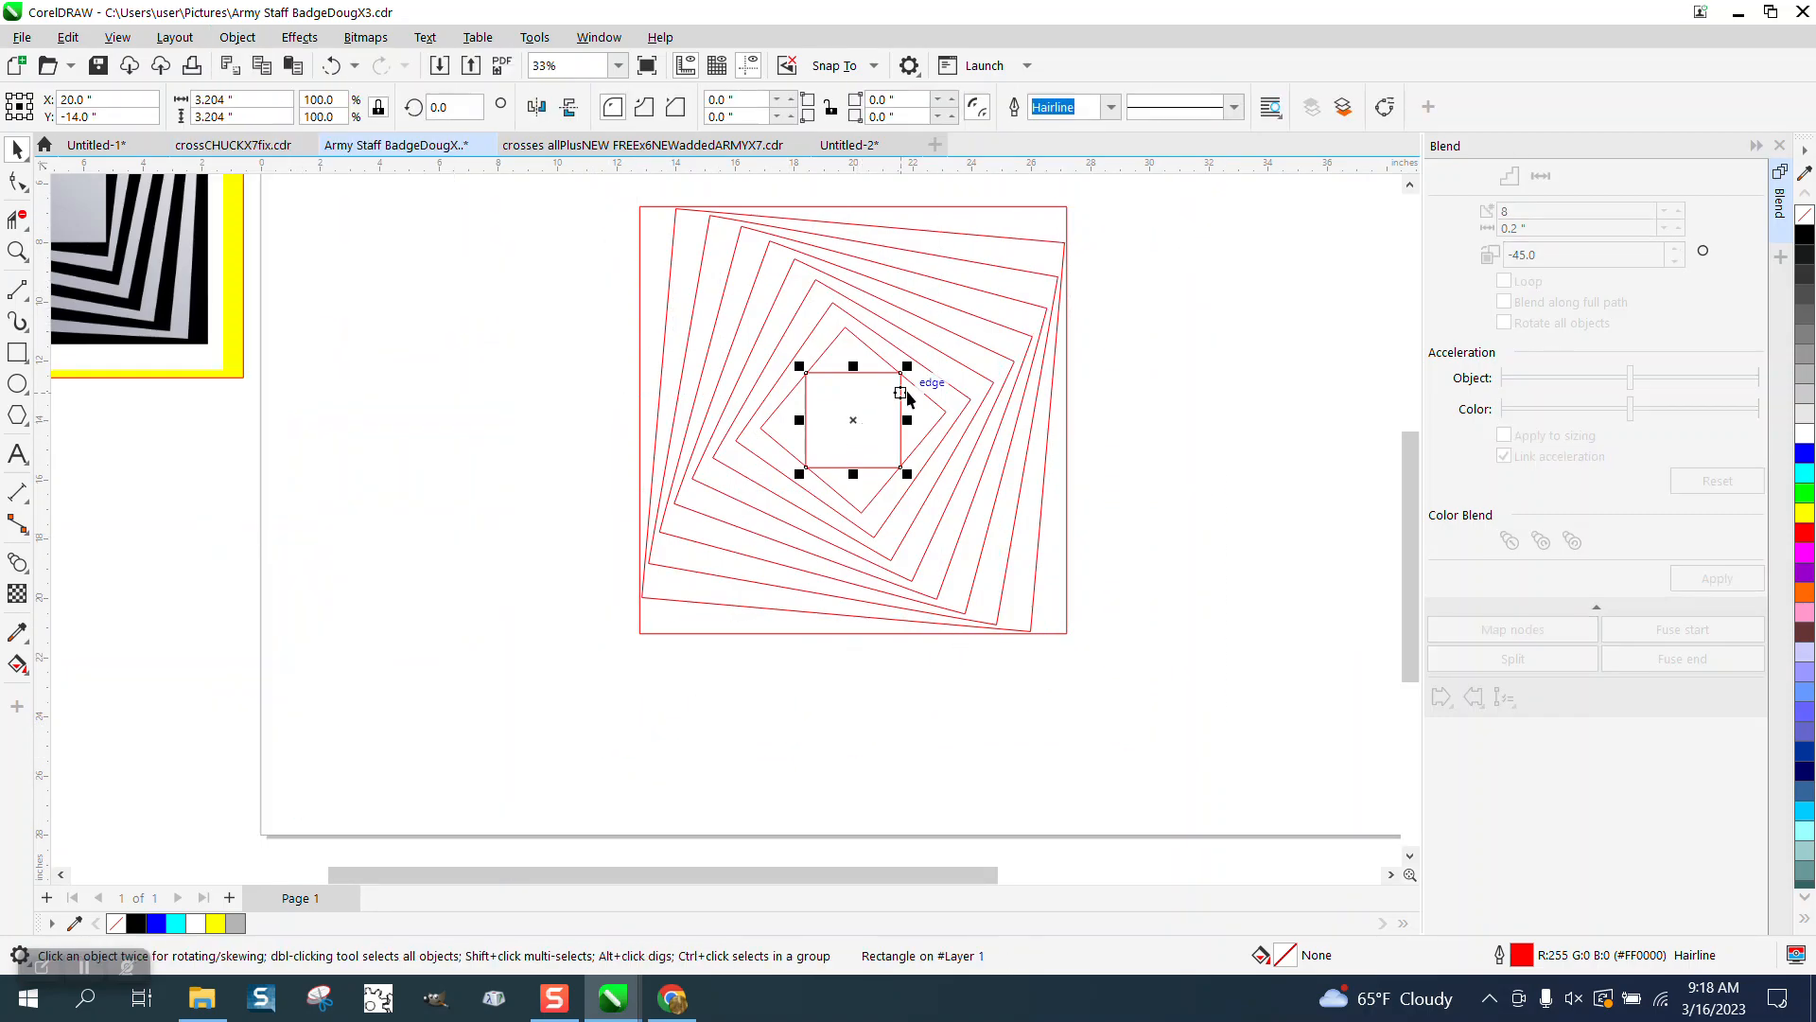
{"action": "left_click_drag", "start_coordinate": [903, 372], "coordinate": [891, 382]}
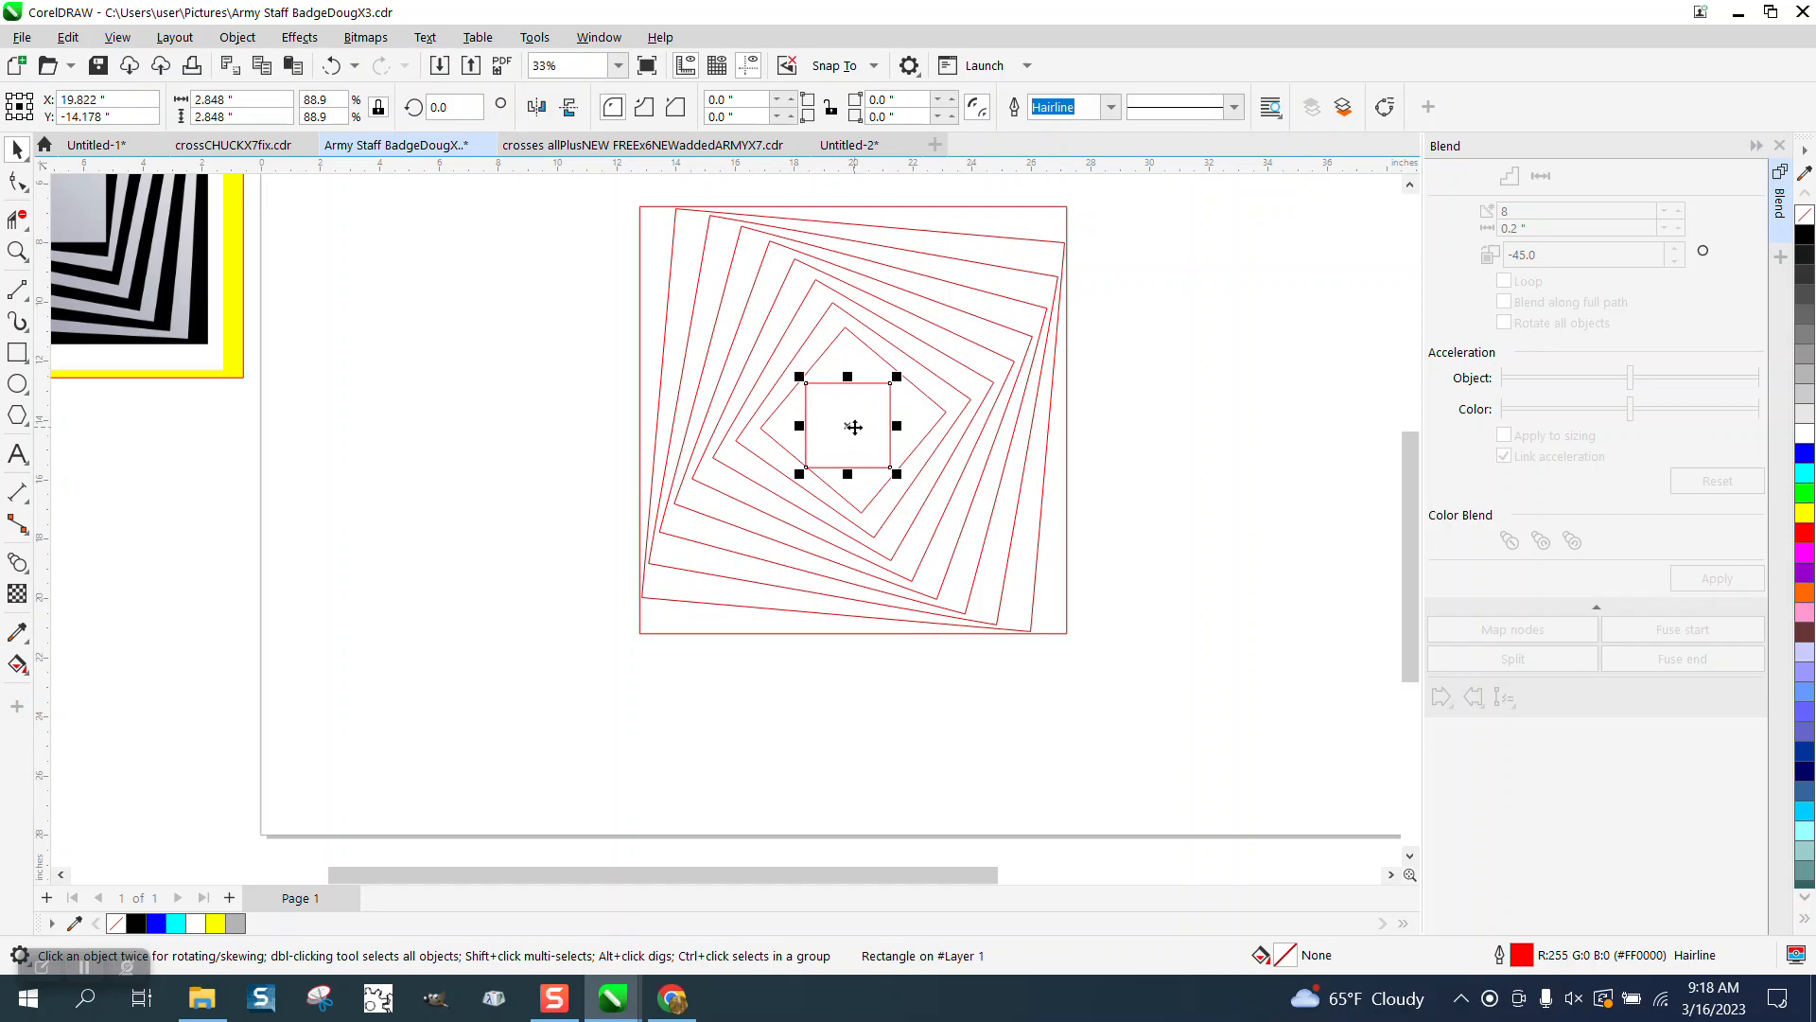
{"action": "left_click_drag", "start_coordinate": [854, 428], "coordinate": [855, 427]}
{"action": "left_click", "coordinate": [876, 397]}
{"action": "left_click_drag", "start_coordinate": [904, 368], "coordinate": [917, 378]}
{"action": "left_click", "coordinate": [1311, 490]}
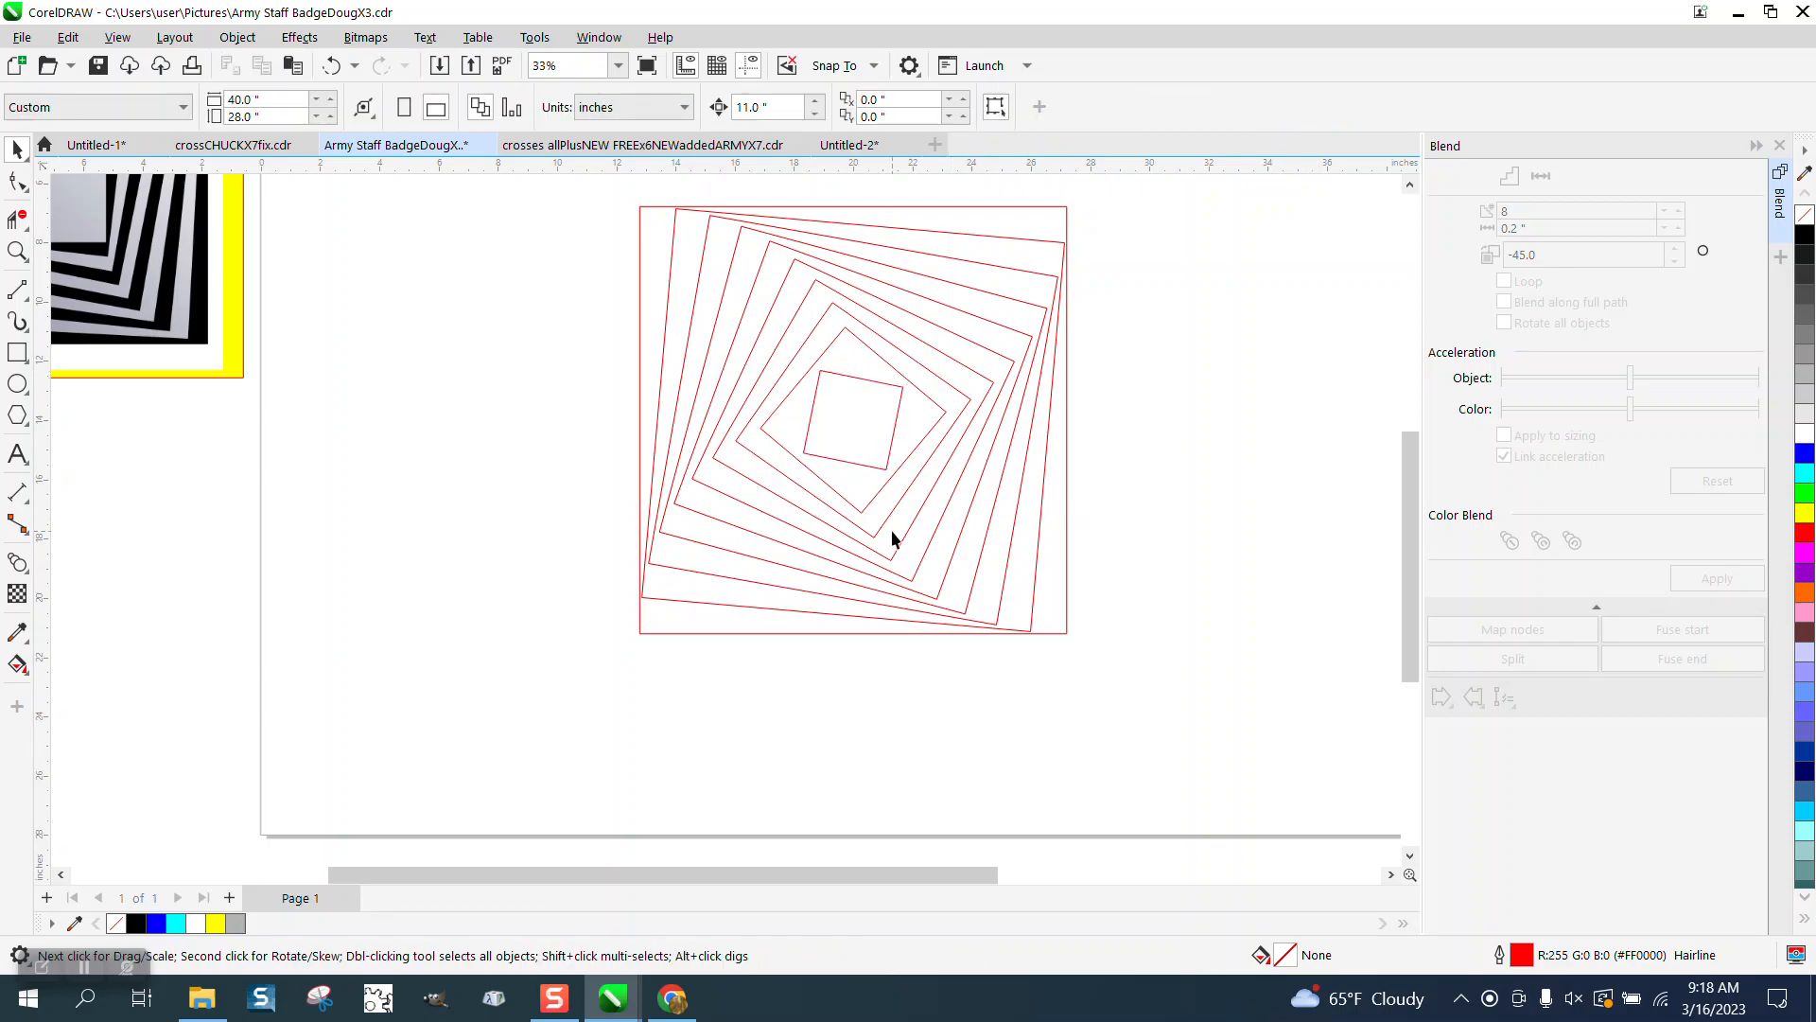
Use Smart Fill with black and no outline on alternate bands, from the outermost band to the one around the centre square.
{"action": "left_click", "coordinate": [17, 666]}
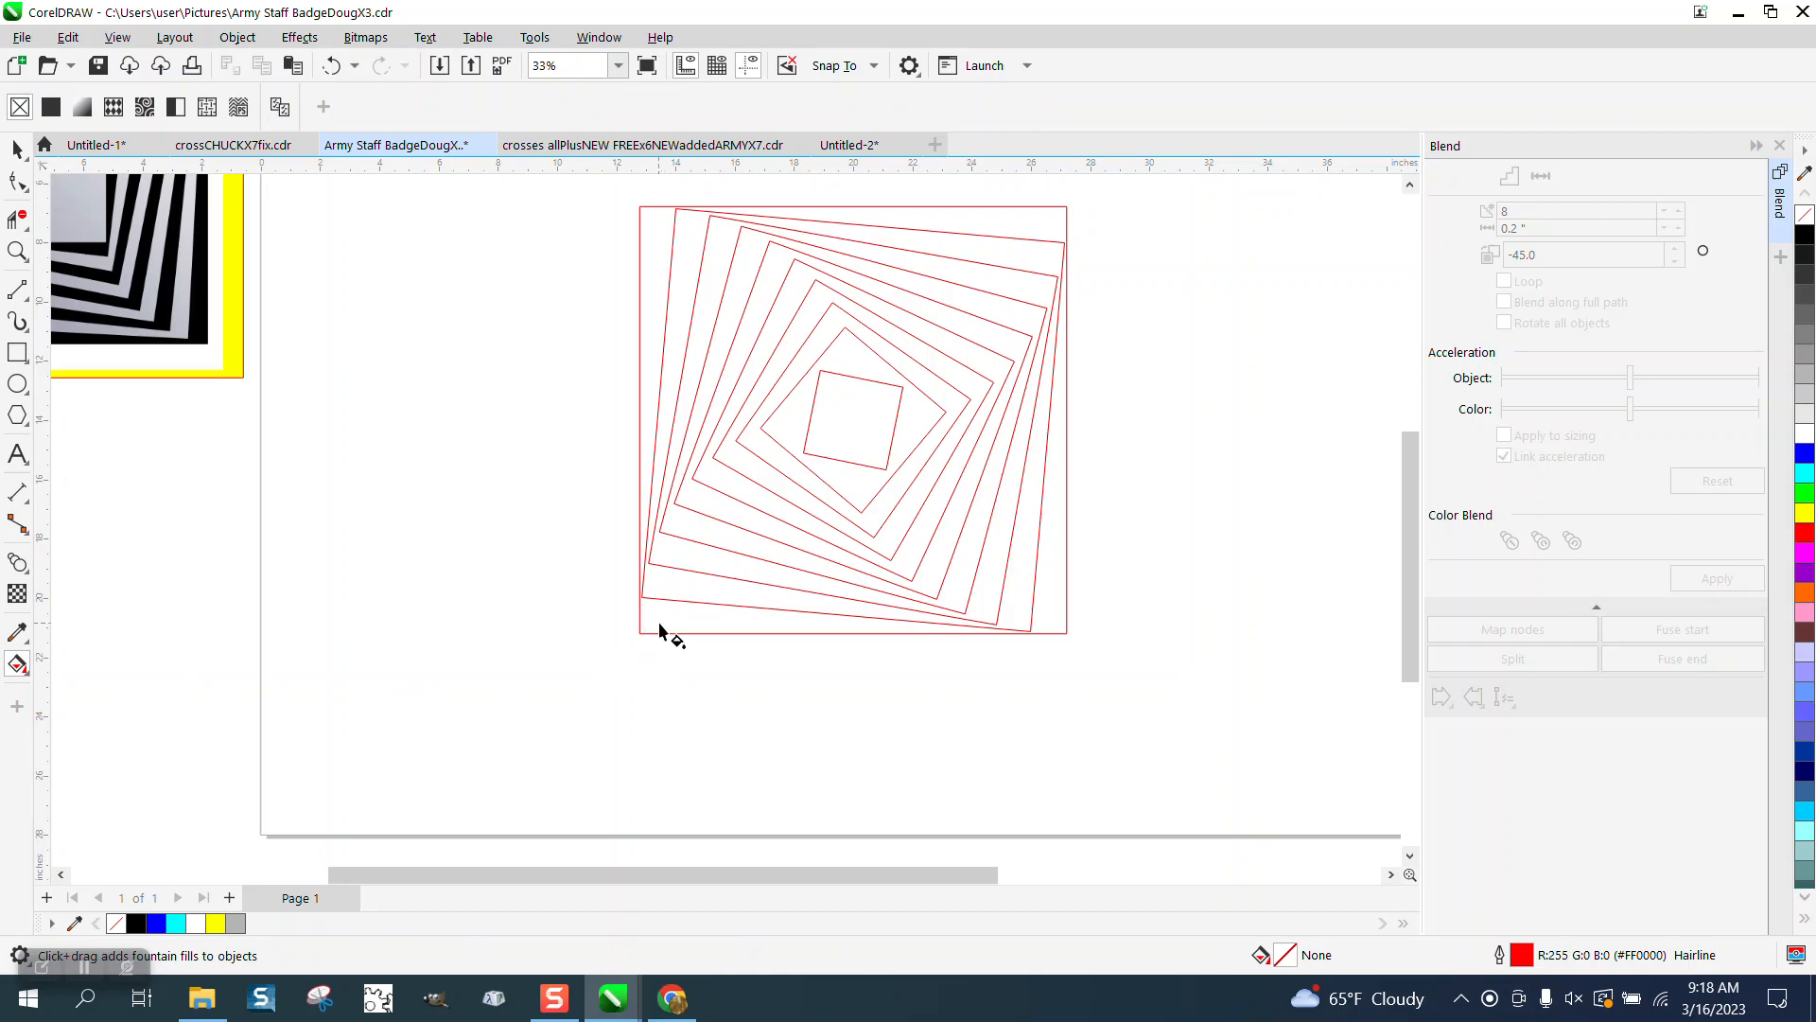
{"action": "left_click", "coordinate": [28, 676]}
{"action": "left_click", "coordinate": [189, 687]}
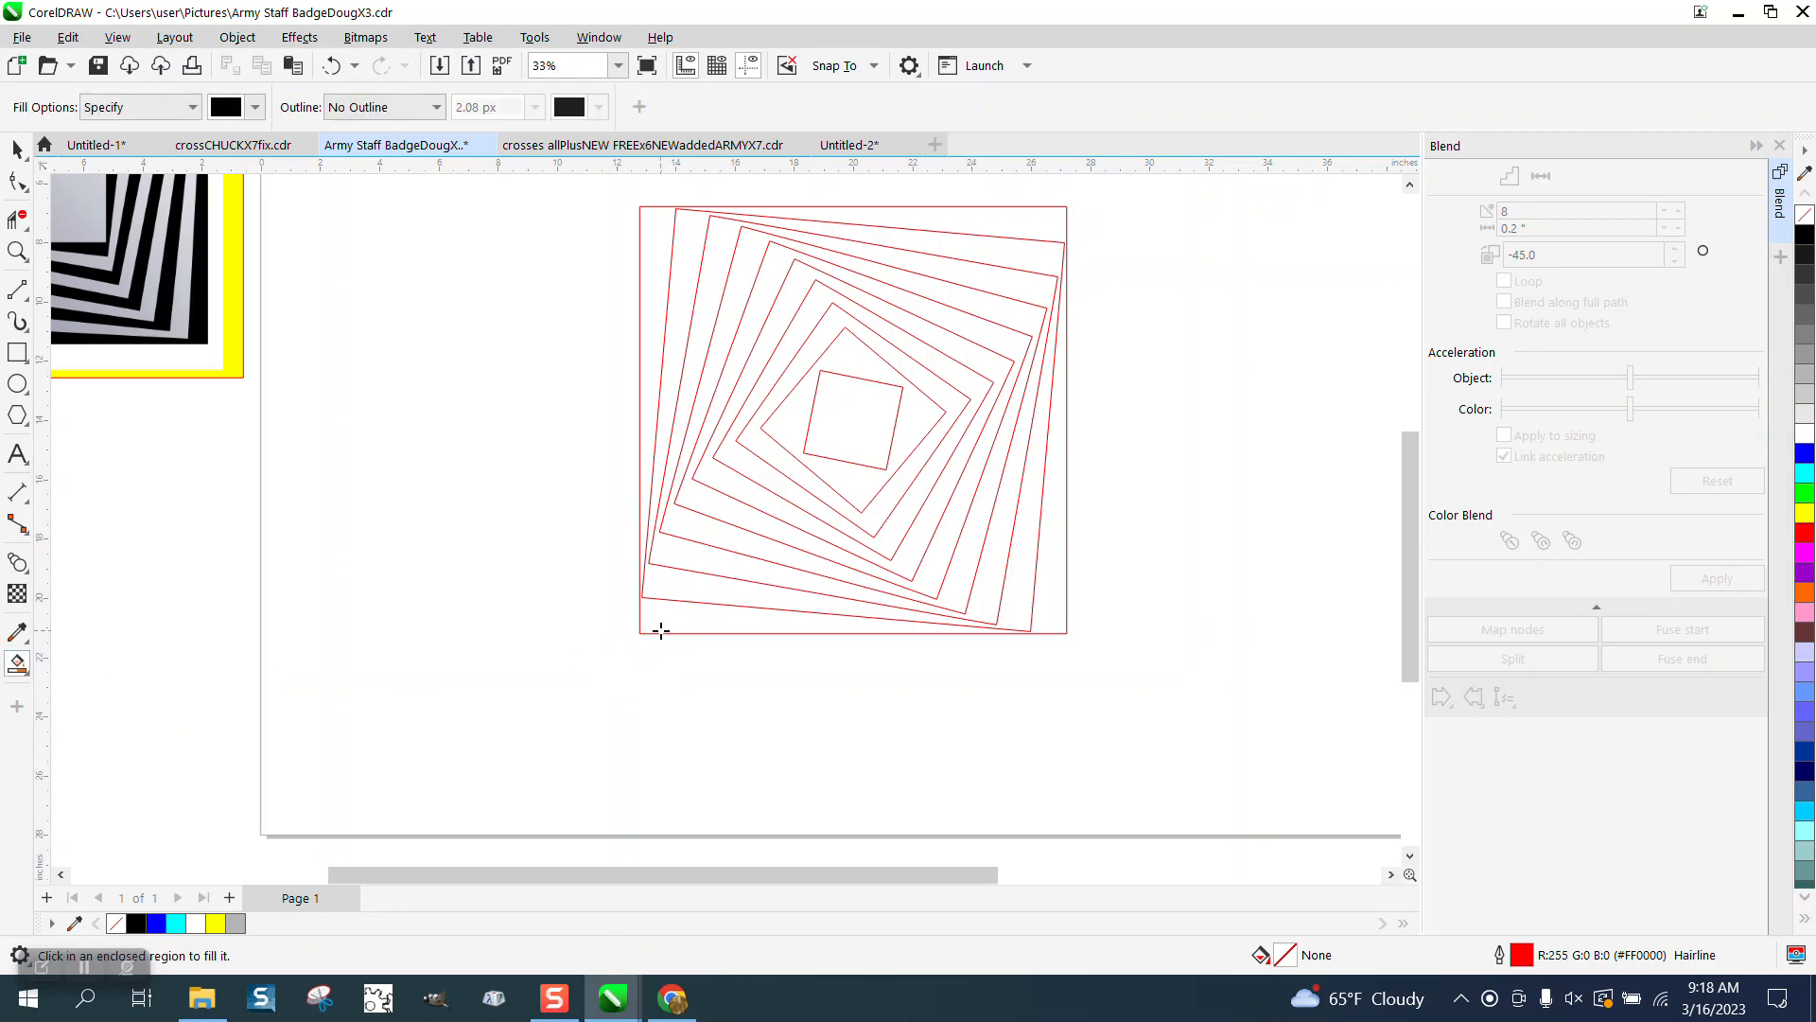
{"action": "left_click", "coordinate": [688, 624]}
{"action": "left_click", "coordinate": [703, 555]}
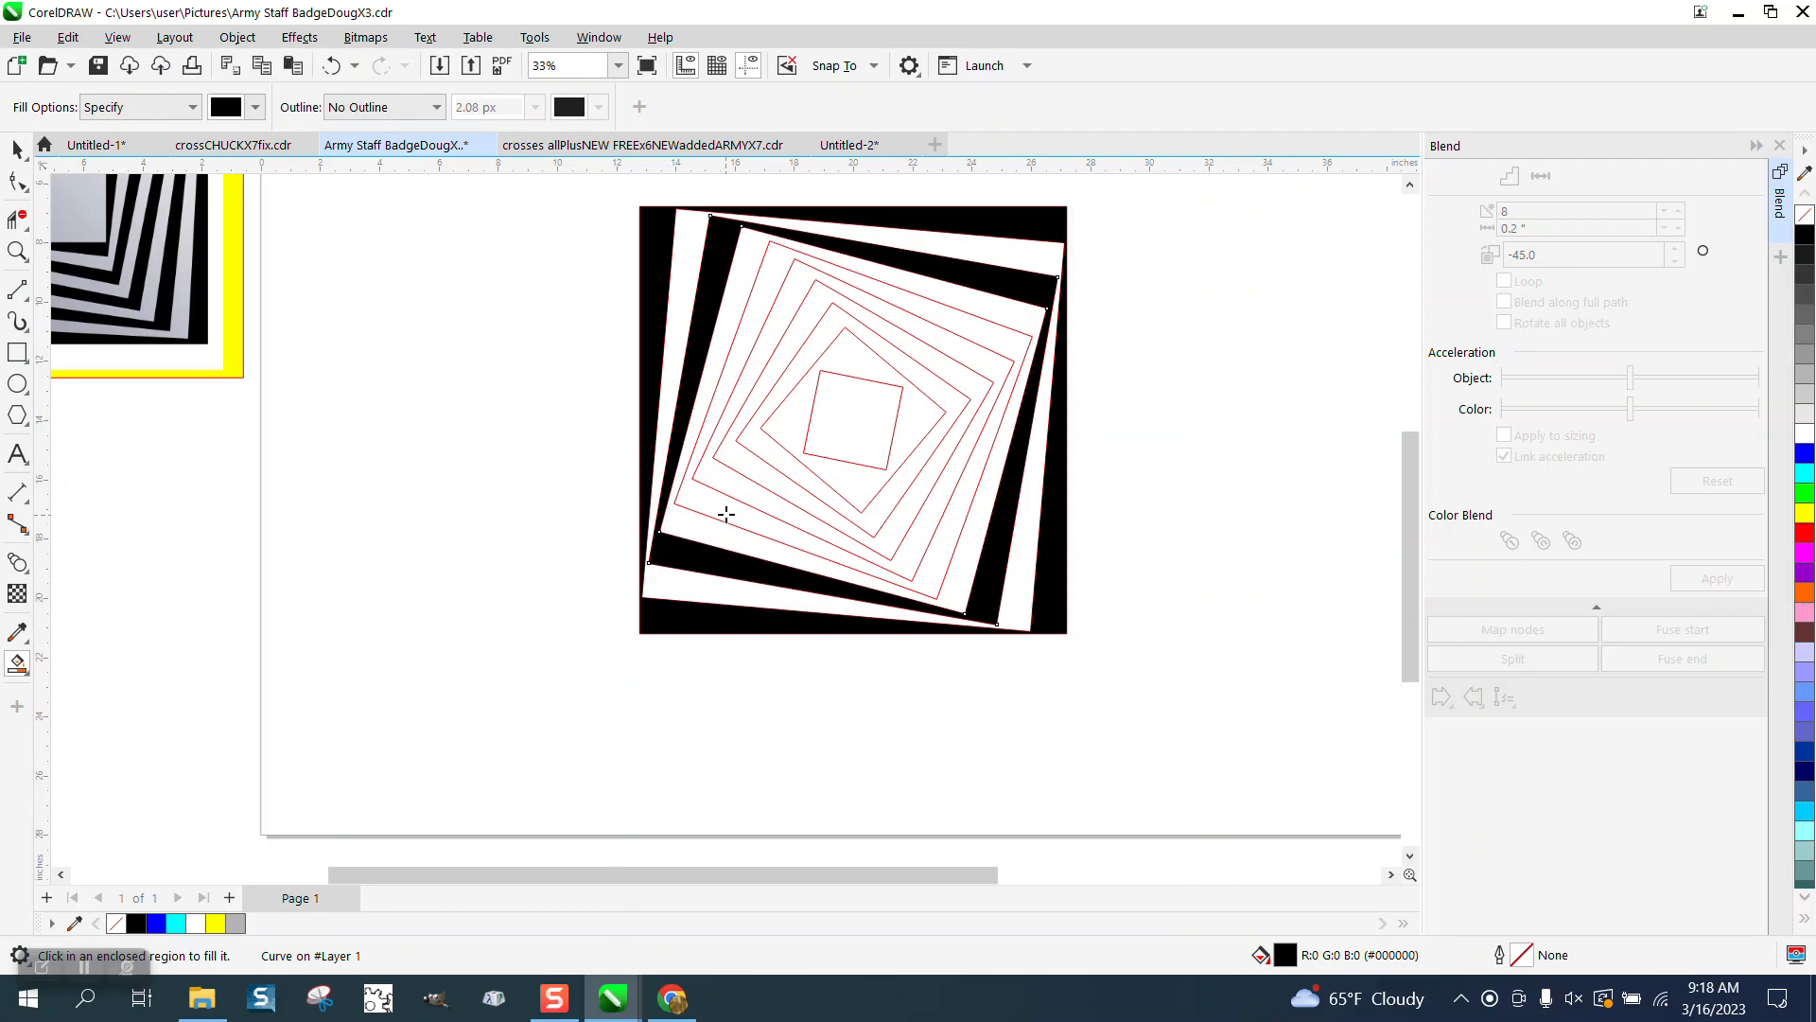
{"action": "left_click", "coordinate": [726, 514]}
{"action": "left_click", "coordinate": [792, 431]}
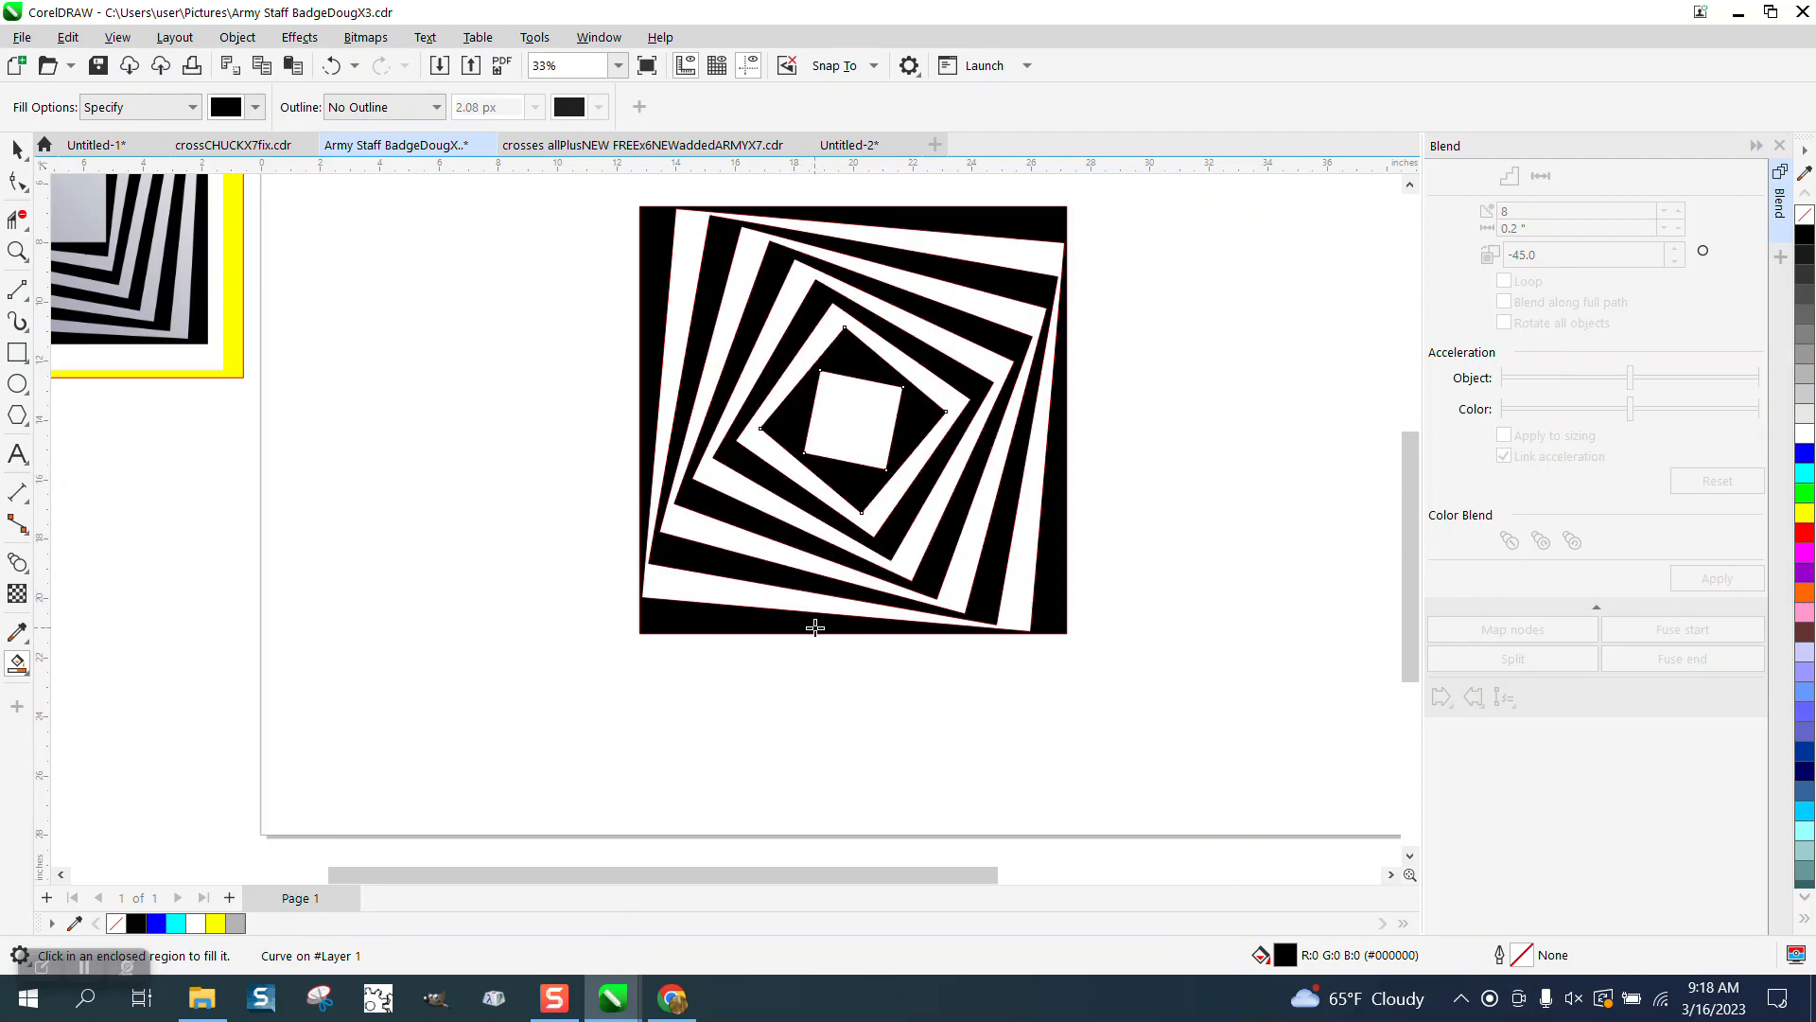
{"action": "scroll", "coordinate": [816, 627], "scroll_direction": "down", "scroll_amount": 2}
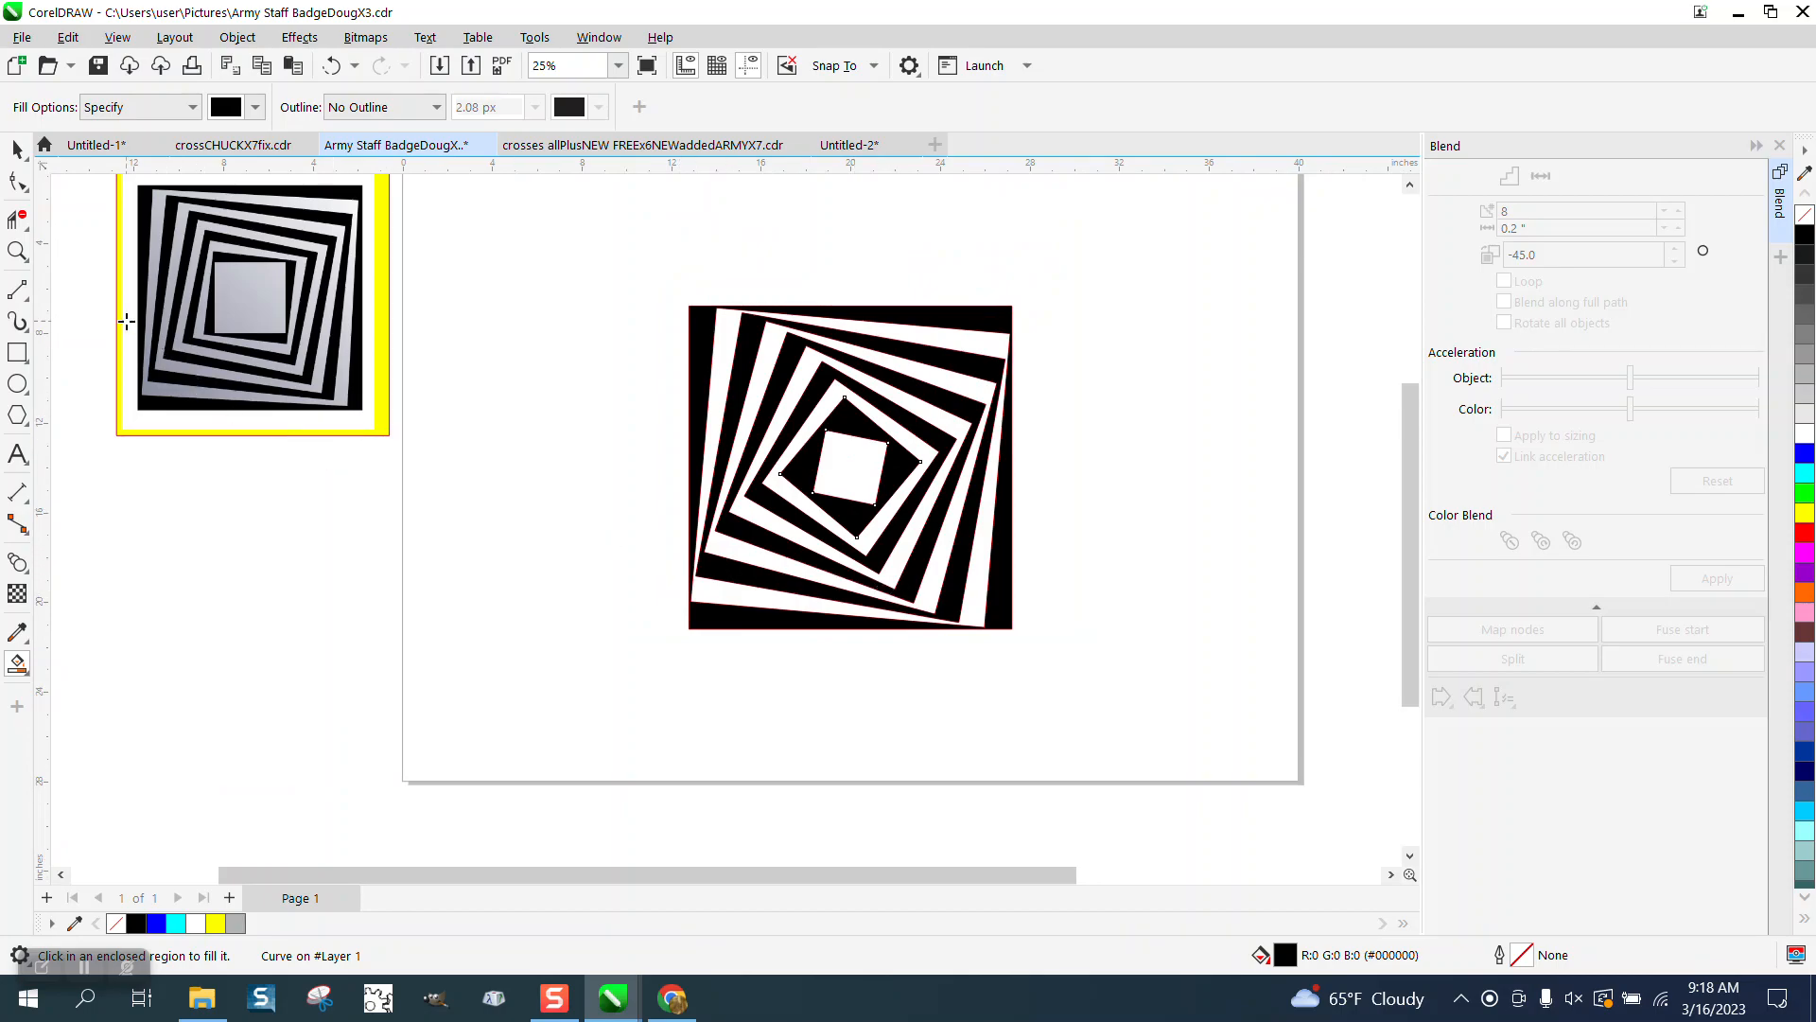
{"action": "left_click", "coordinate": [17, 250]}
{"action": "left_click_drag", "start_coordinate": [636, 286], "coordinate": [1246, 694]}
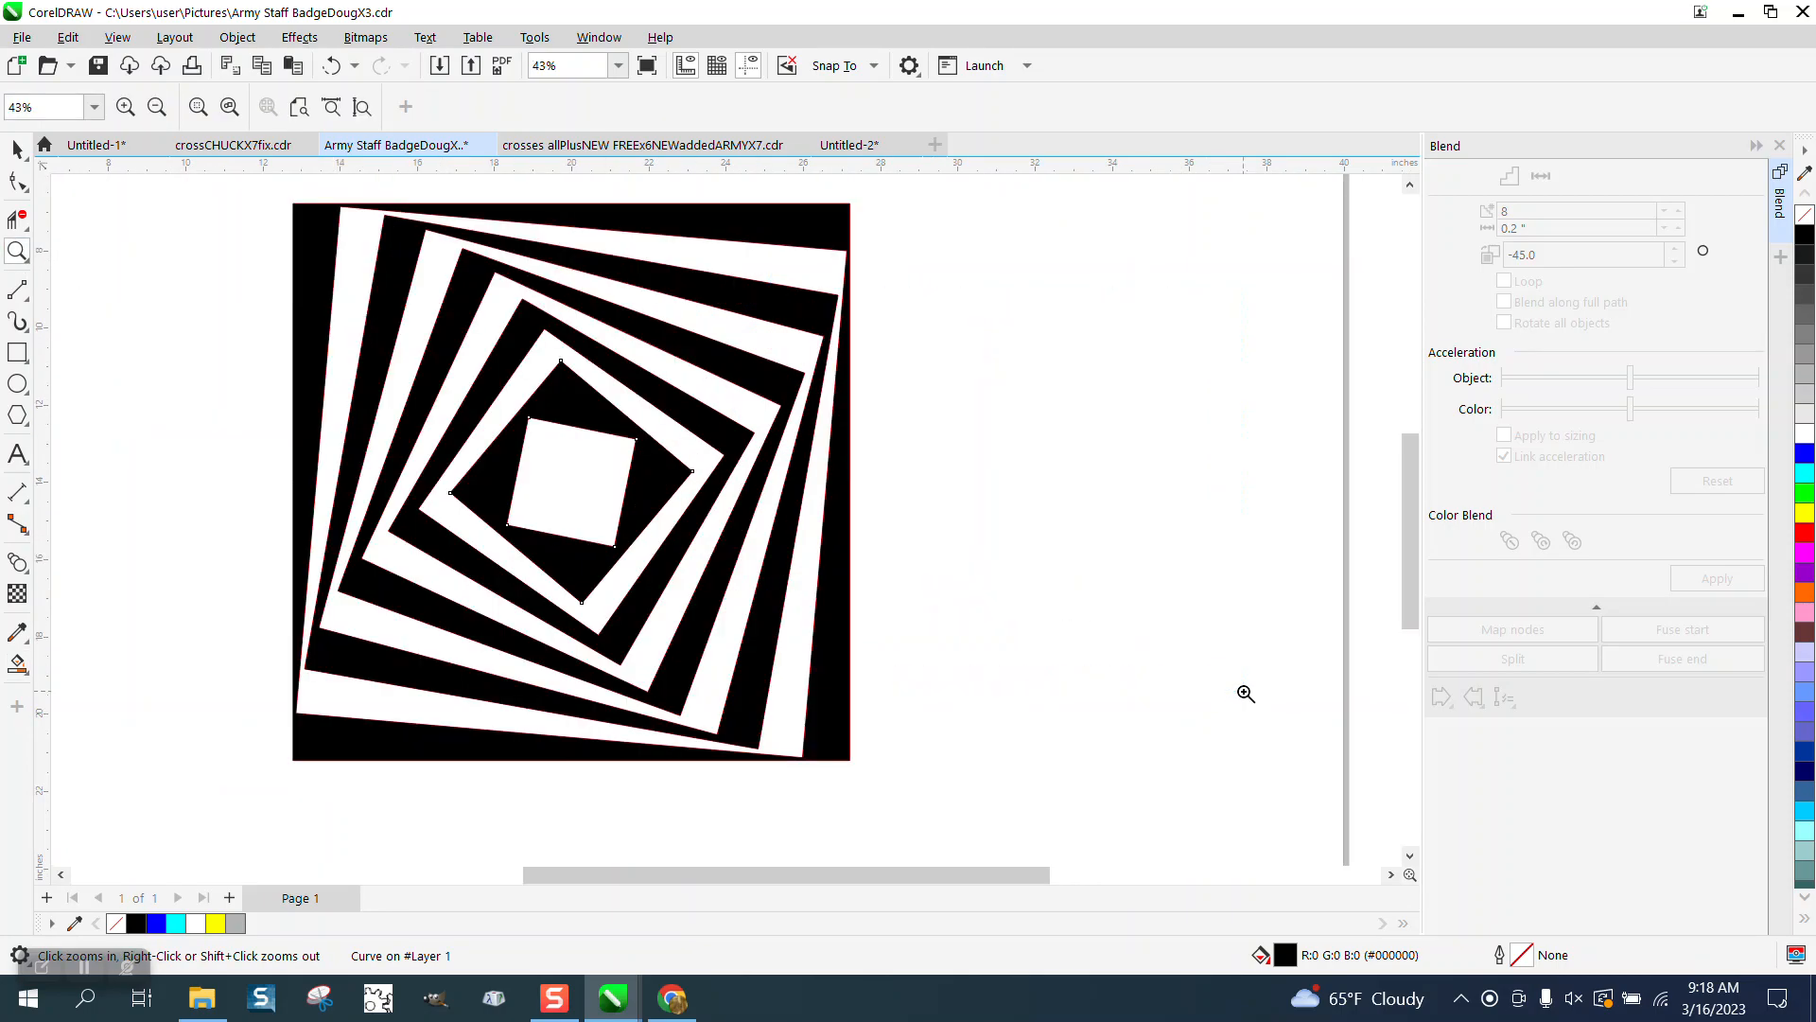